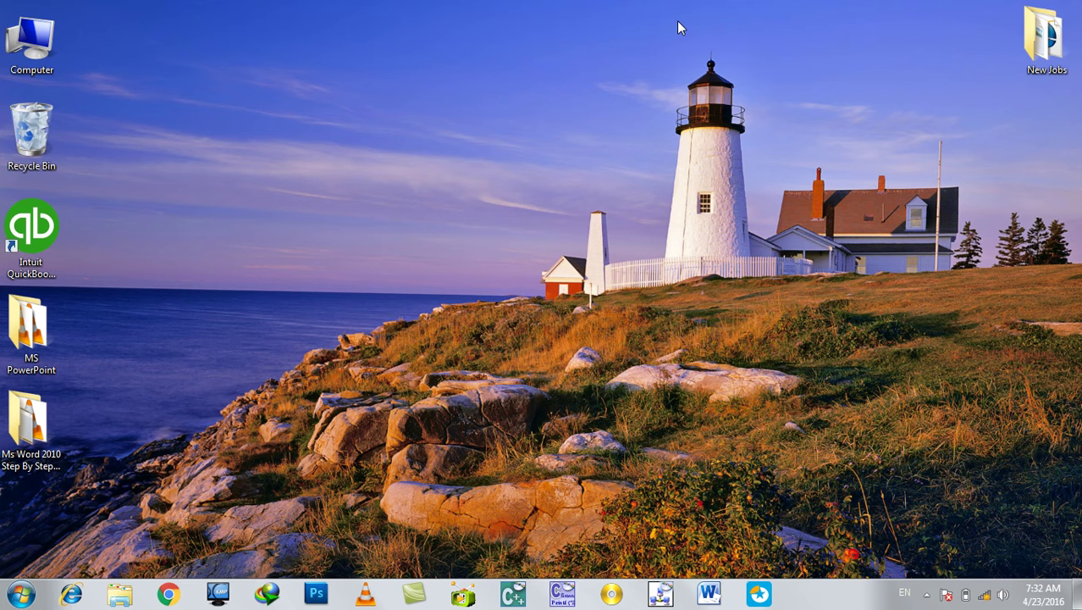
Start PowerPoint from the Windows Run dialog to get a blank Presentation1
key("super+r")
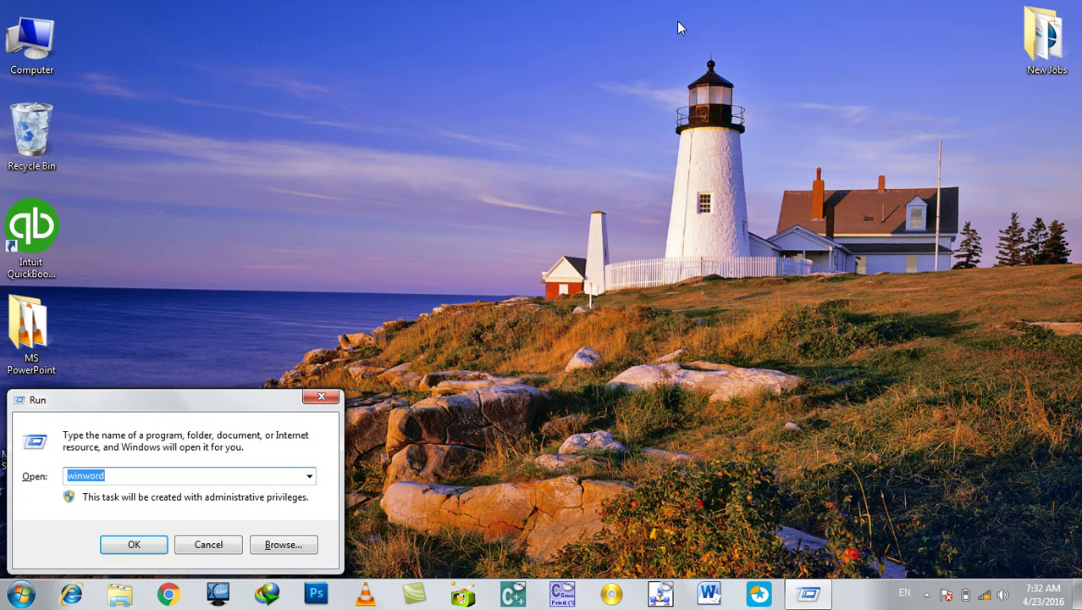
type("power")
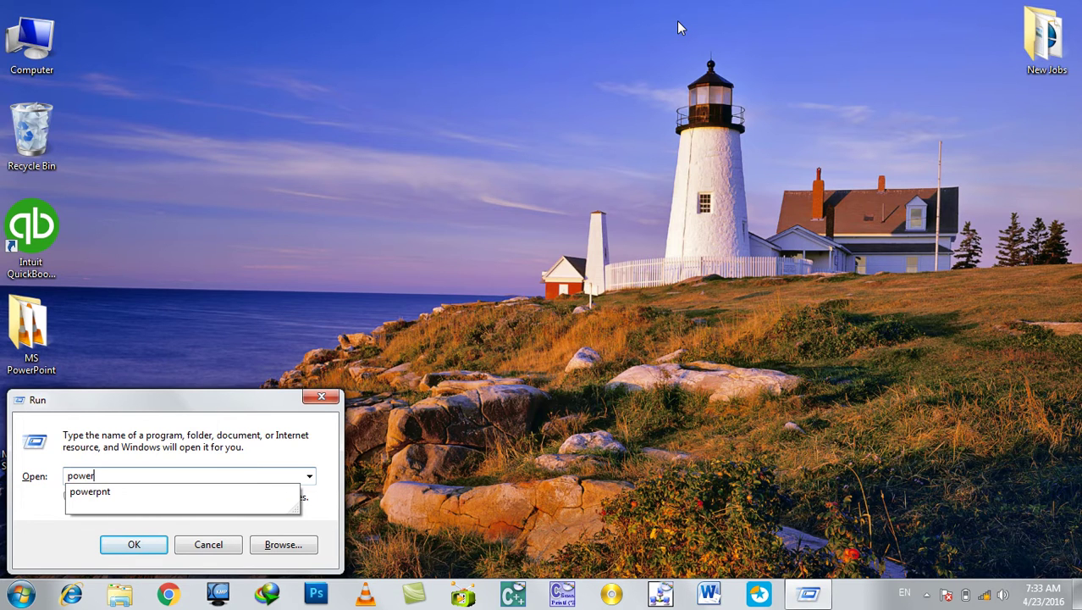
type("pnt")
key("Return")
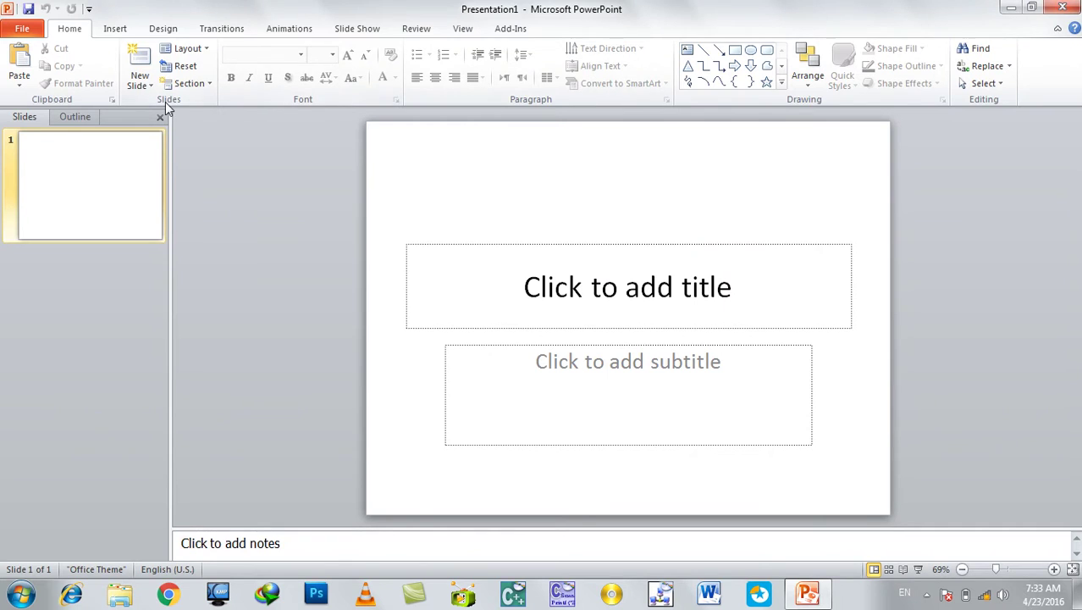
Look over the Transitions and Animations tabs, then open PepsiCo from File > Recent
left_click(208, 30)
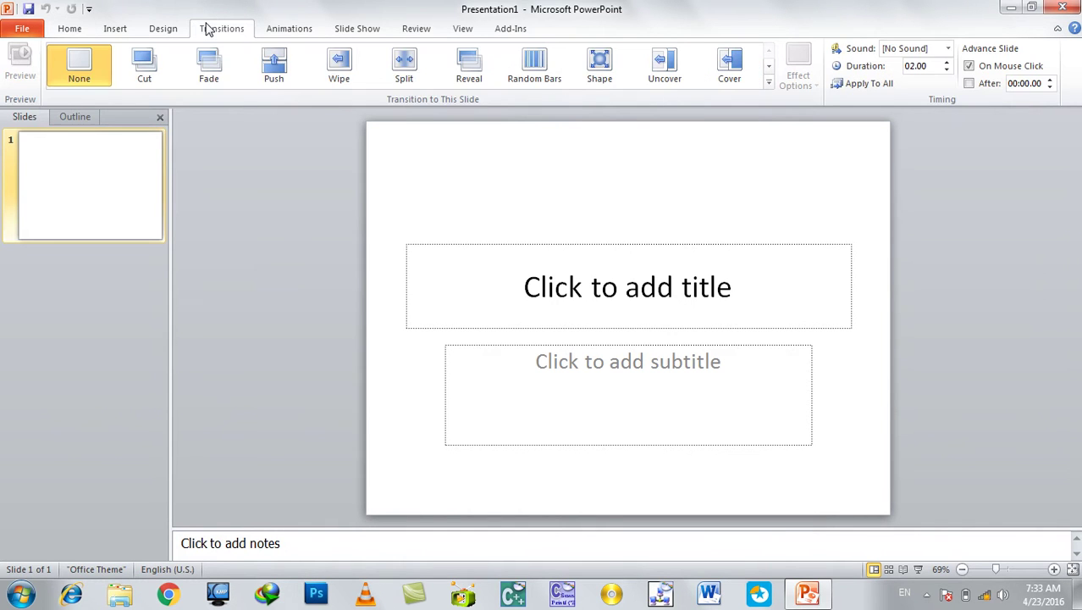
left_click(272, 34)
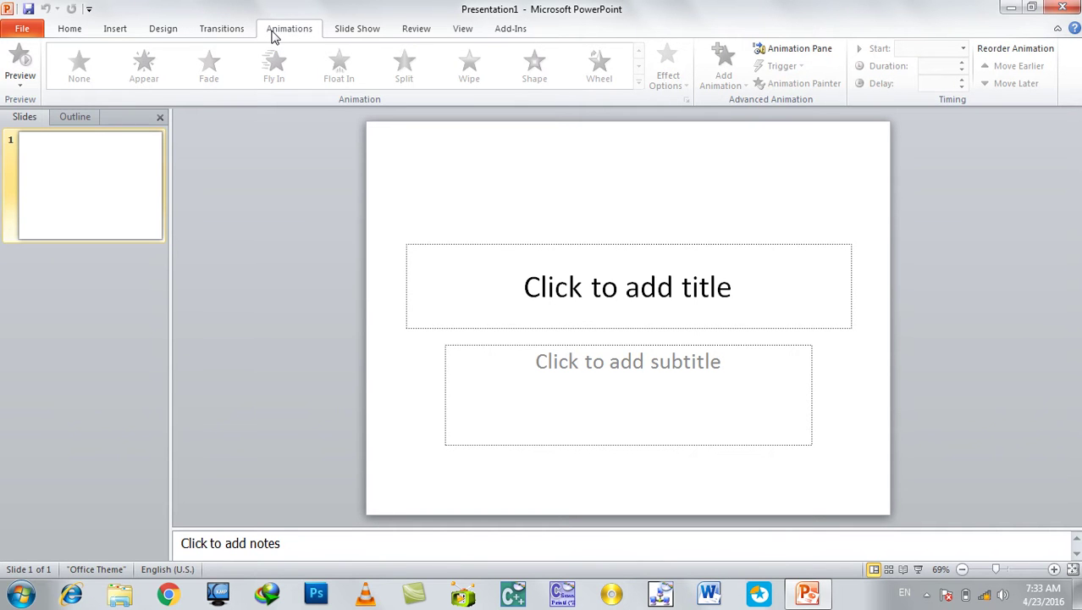
left_click(38, 29)
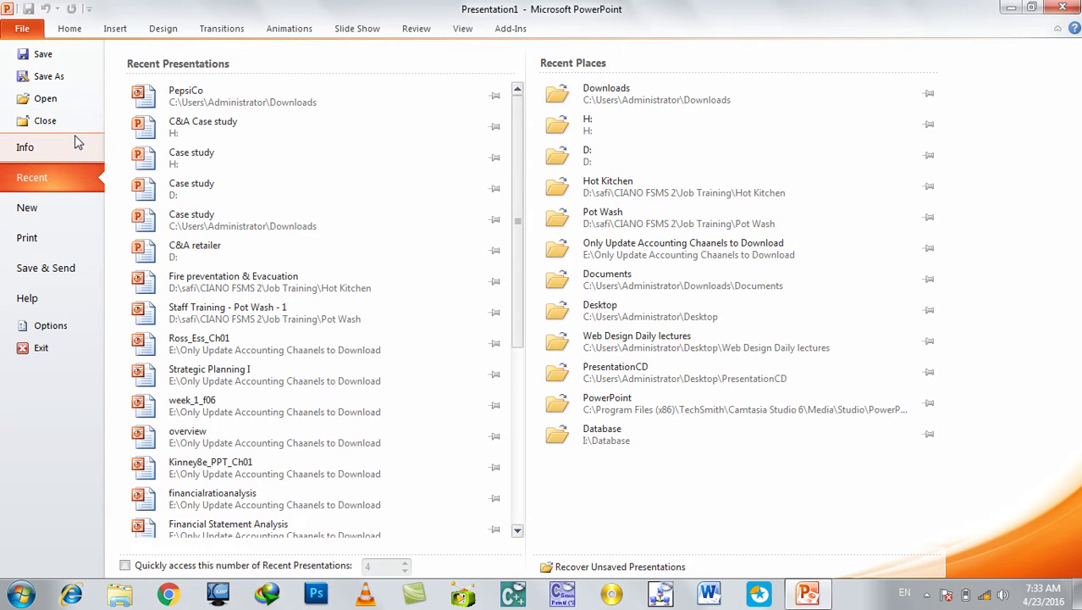
left_click(210, 102)
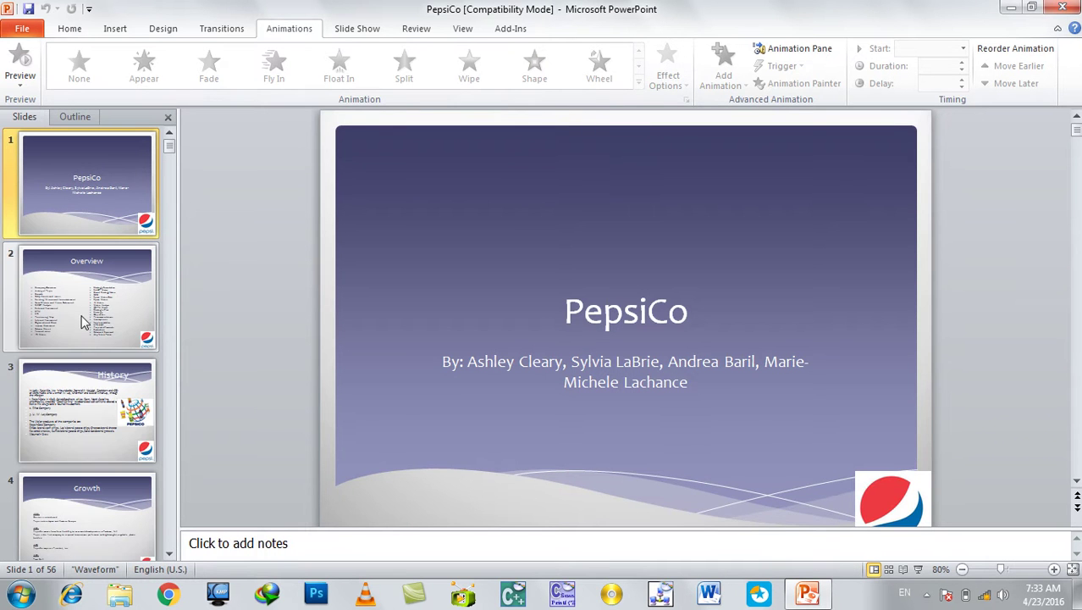
Delete the unwanted slides, from Overview through BCG, BCG Cont. and SPACE Graph
left_click(85, 320)
key("Delete")
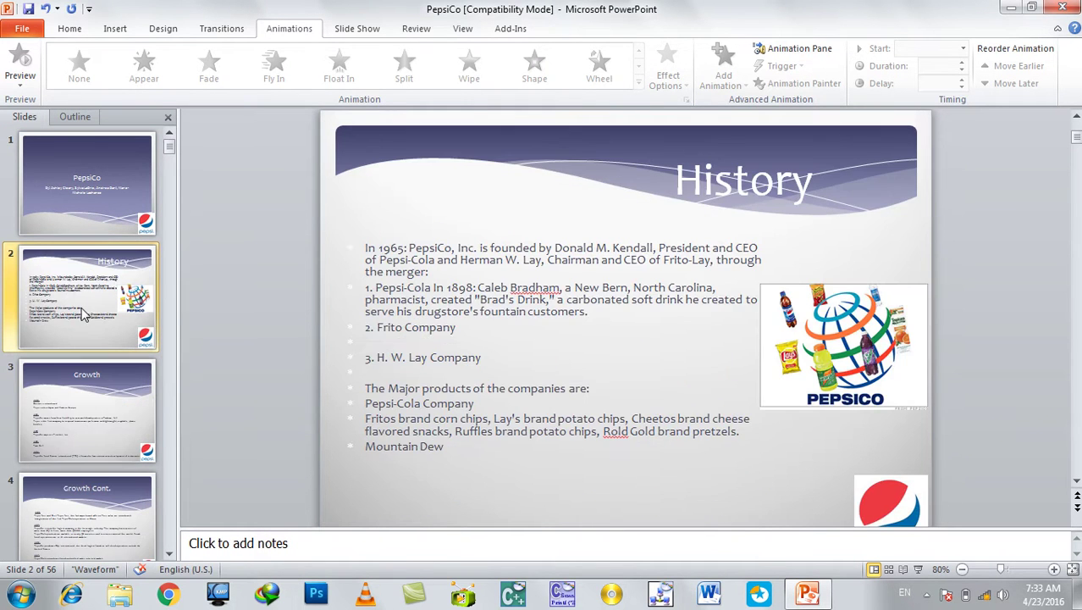
key("Delete")
key("Delete")
key("Delete")
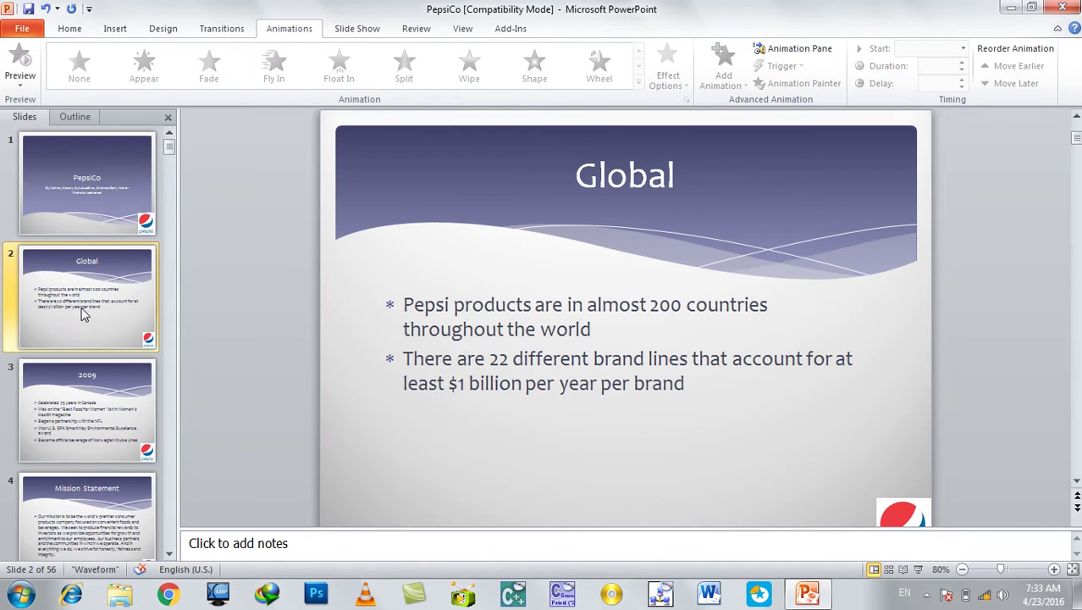
left_click(127, 517)
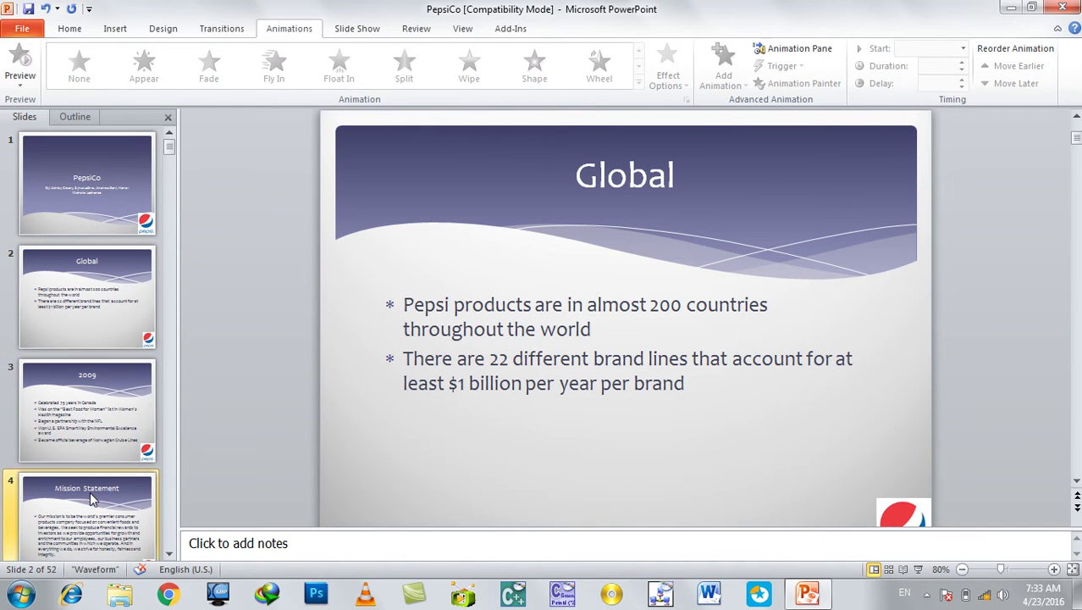
scroll(169, 556, "down", 4)
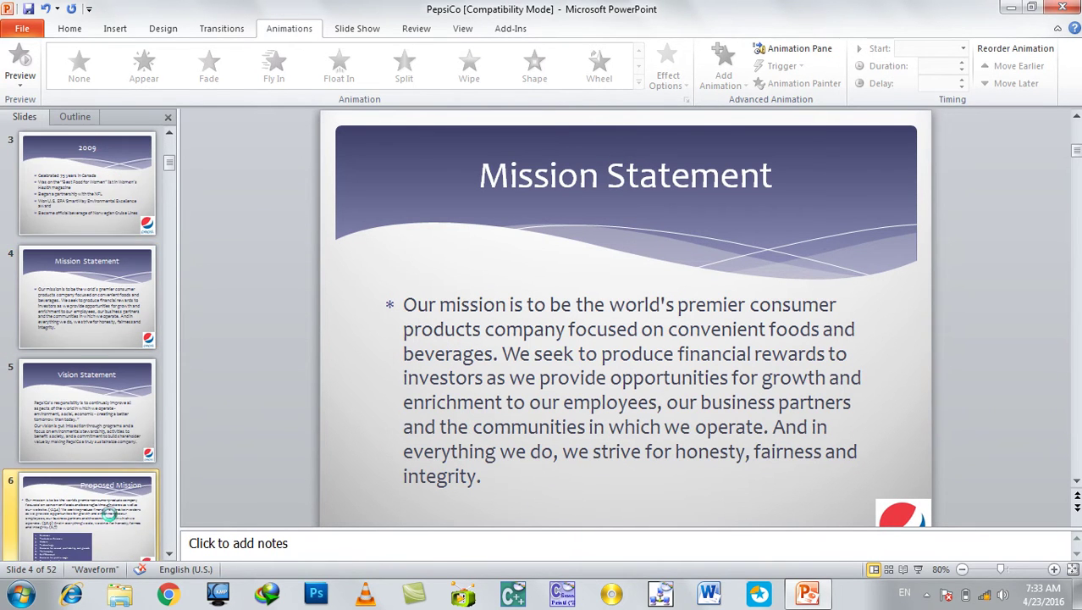
key("Delete")
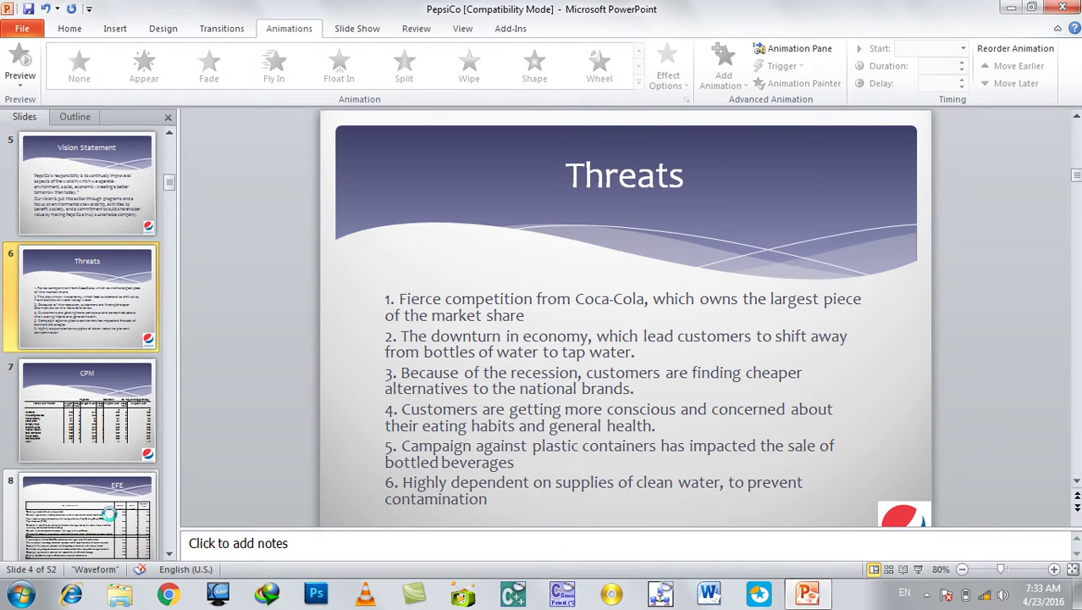
key("Delete")
key("Delete")
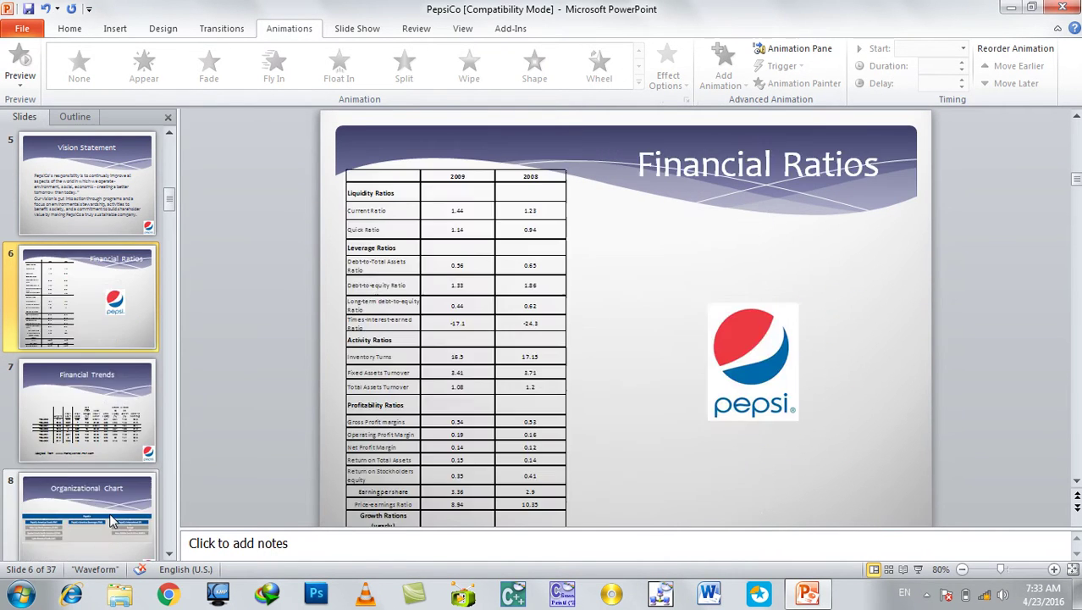
key("Delete")
key("Delete")
key("Delete")
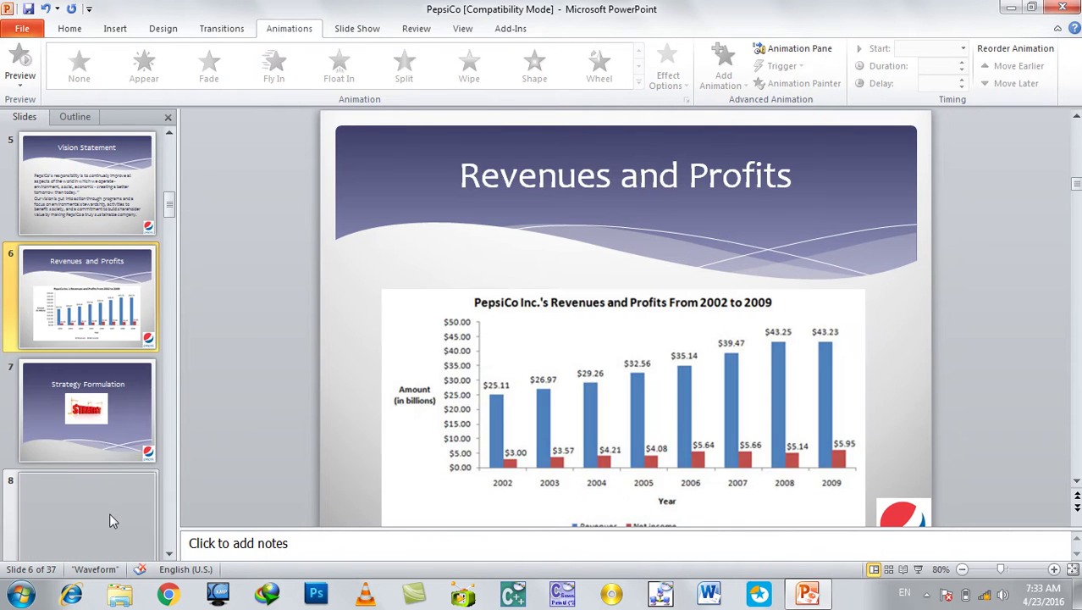
key("Delete")
key("Delete")
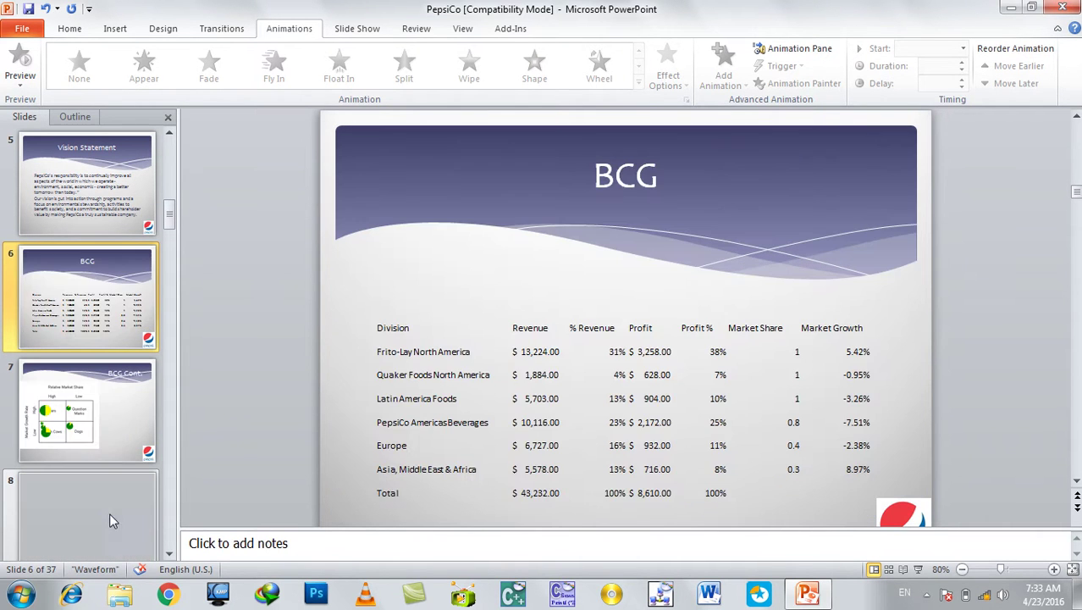
key("Delete")
key("Delete")
key("Delete")
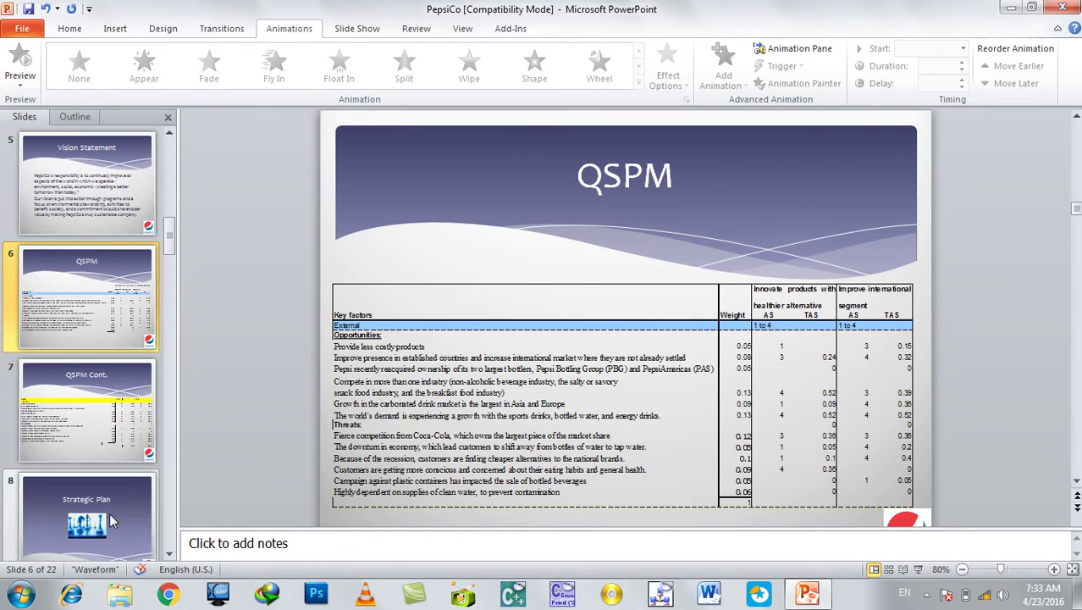
key("Delete")
key("Delete")
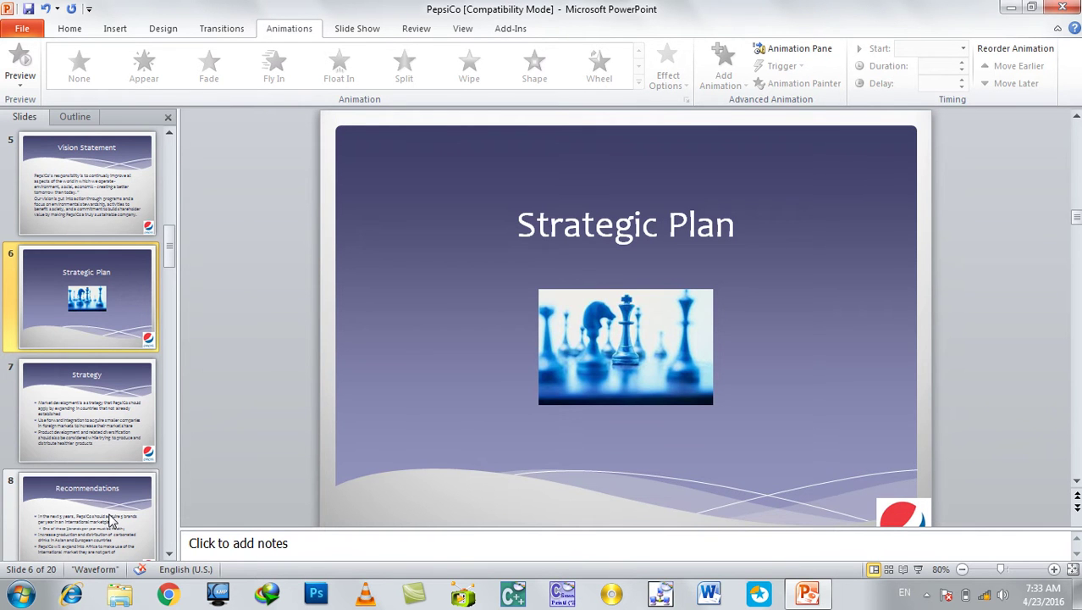
Move the Sources slide ahead of Implementation, leaving a 12-slide deck
left_click(172, 535)
left_click(172, 533)
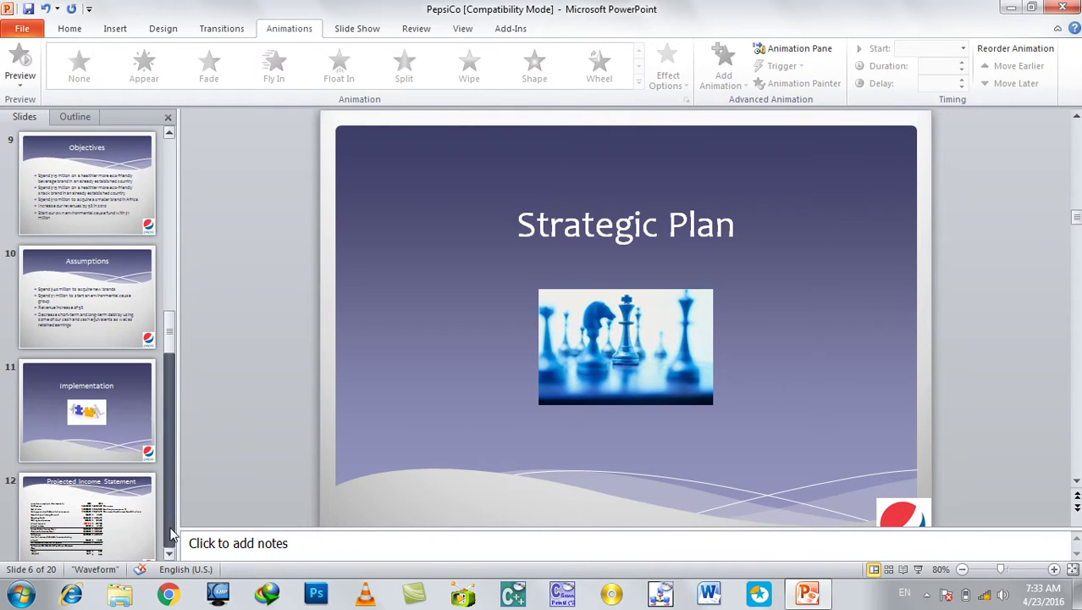
scroll(136, 524, "down", 2)
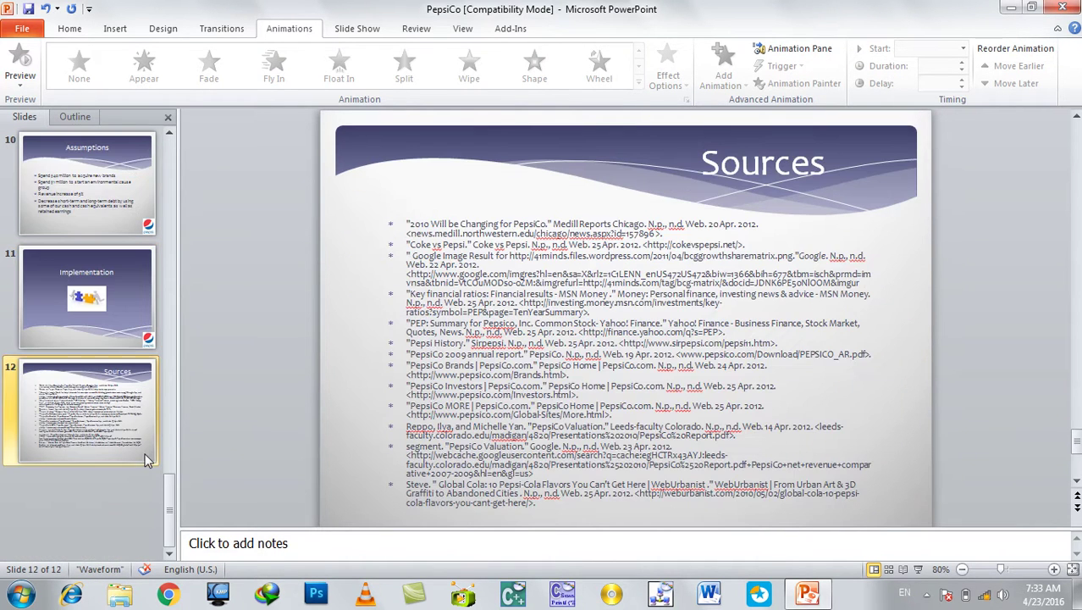
mouse_move(145, 460)
left_mouse_down()
mouse_move(174, 192)
mouse_move(127, 247)
left_mouse_up()
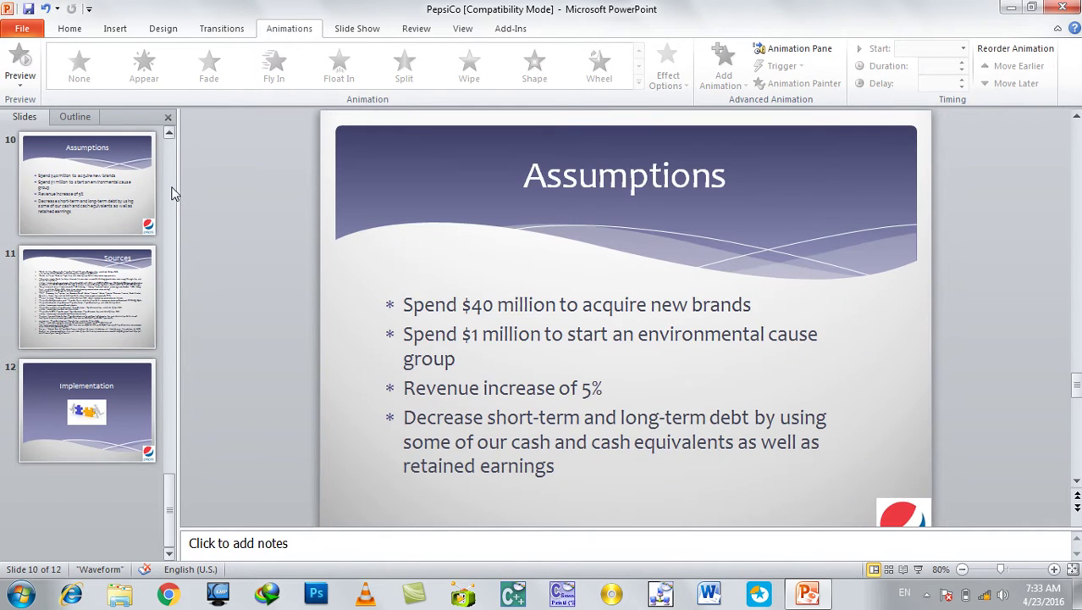
left_click(172, 193)
left_click_drag(170, 193, 169, 152)
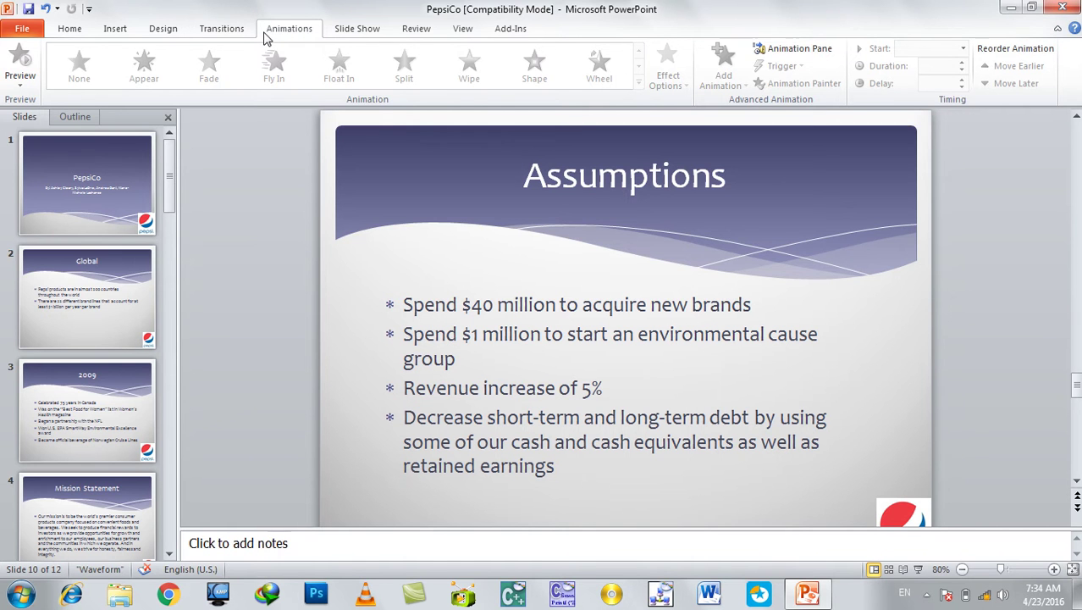
Apply Wipe to the title slide, Fade to Global, Split to 2009 and Shape to Mission Statement
left_click(235, 37)
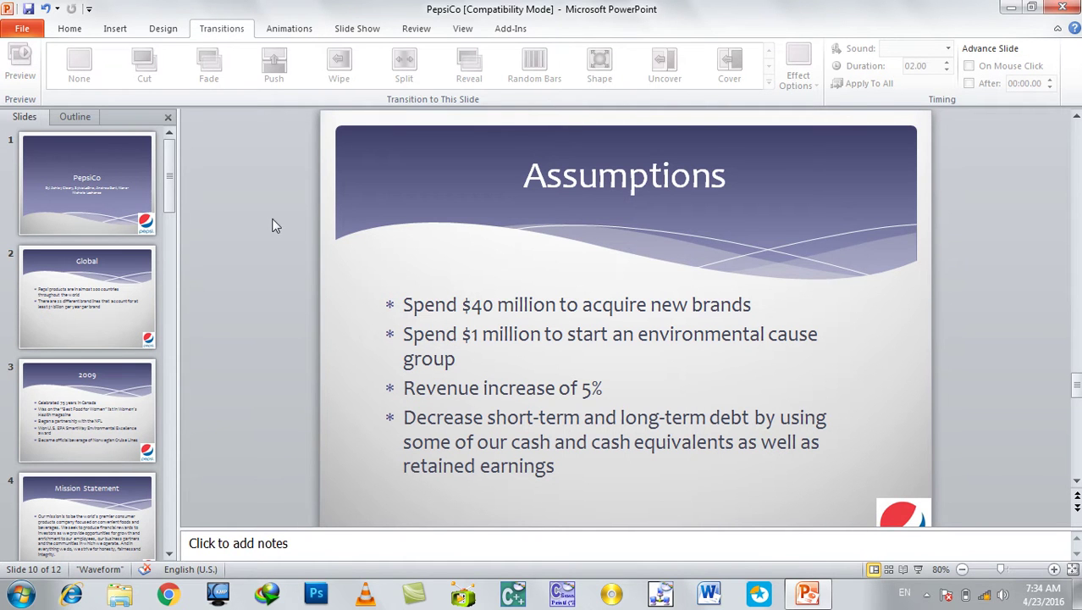
left_click(94, 185)
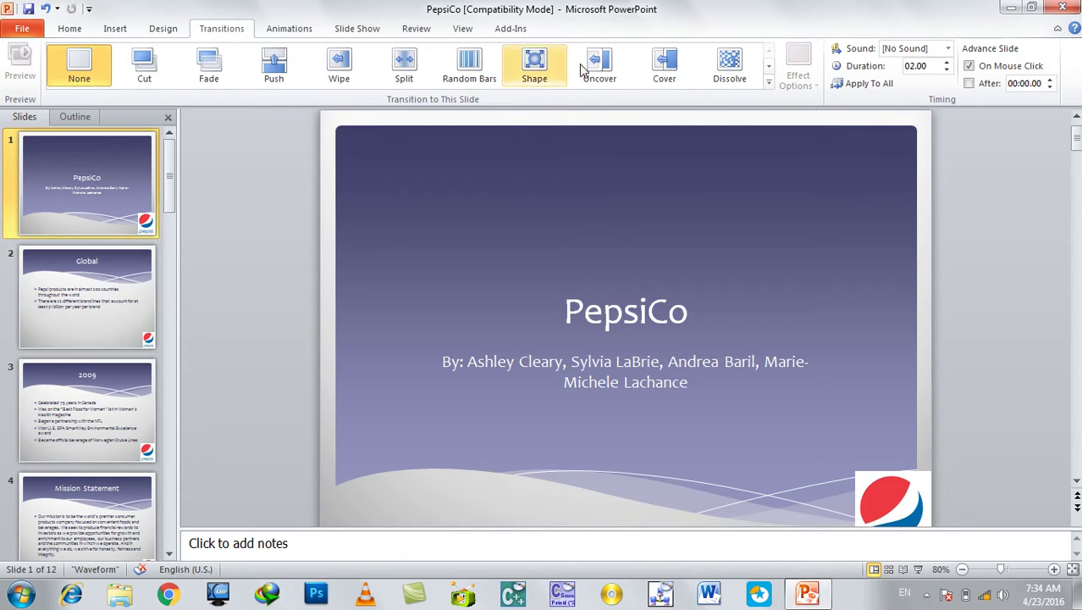
left_click(313, 67)
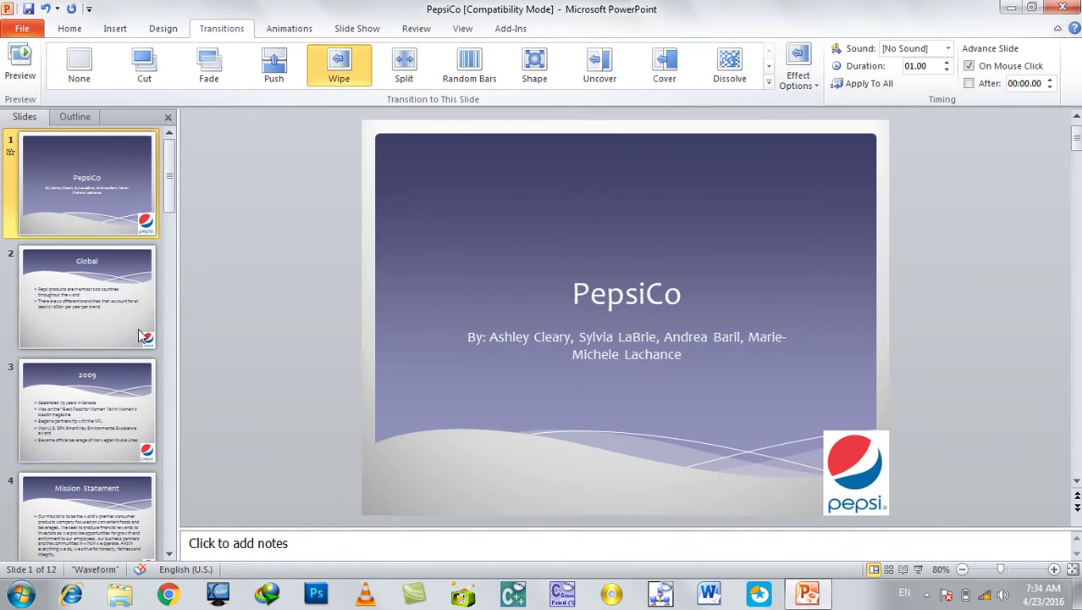
left_click(108, 330)
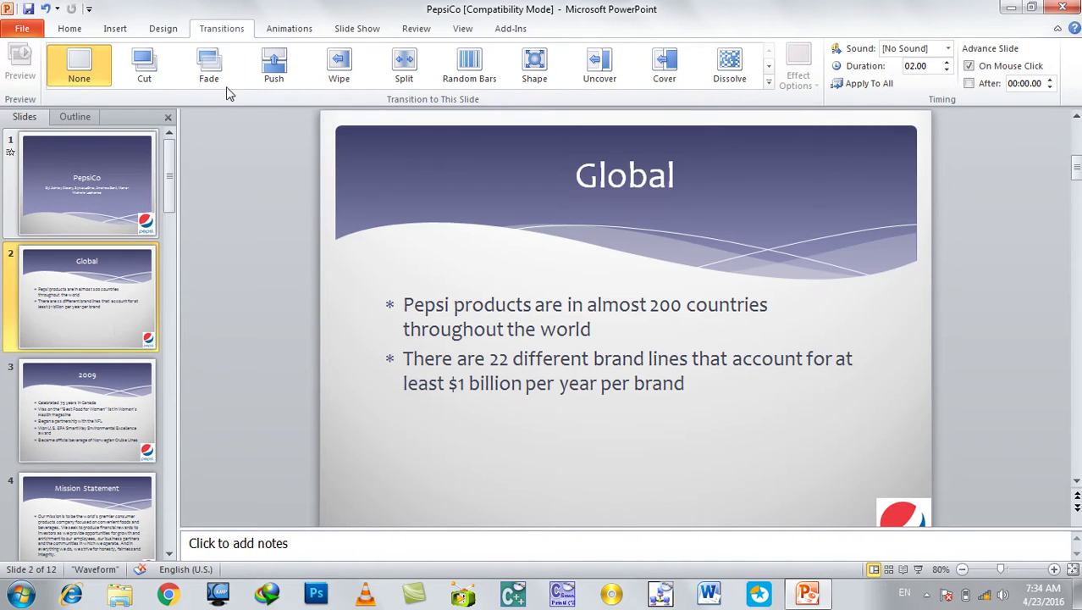
left_click(224, 85)
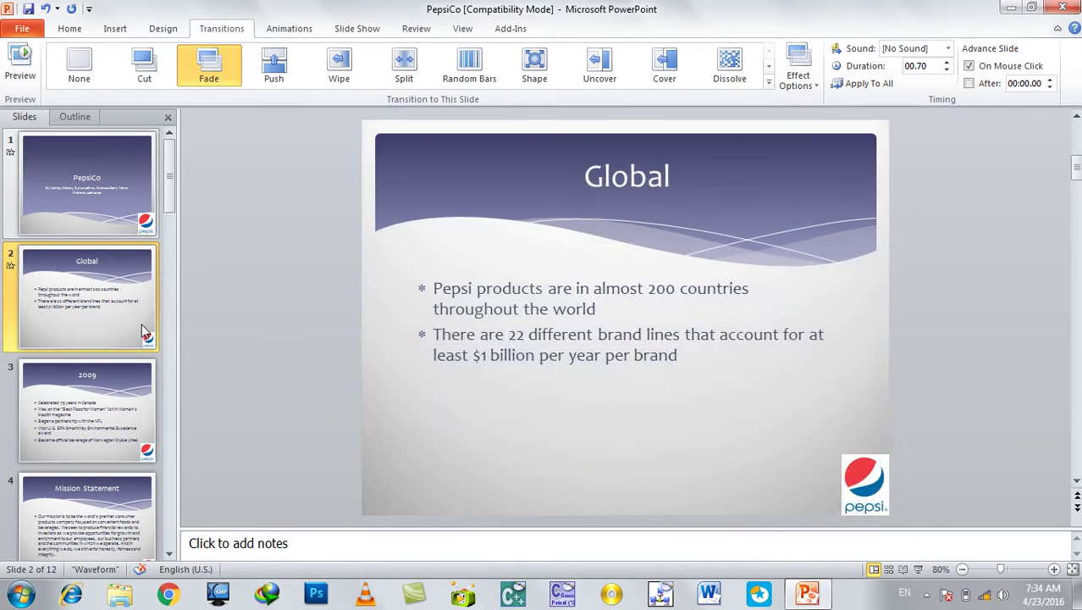
left_click(127, 381)
left_click(394, 79)
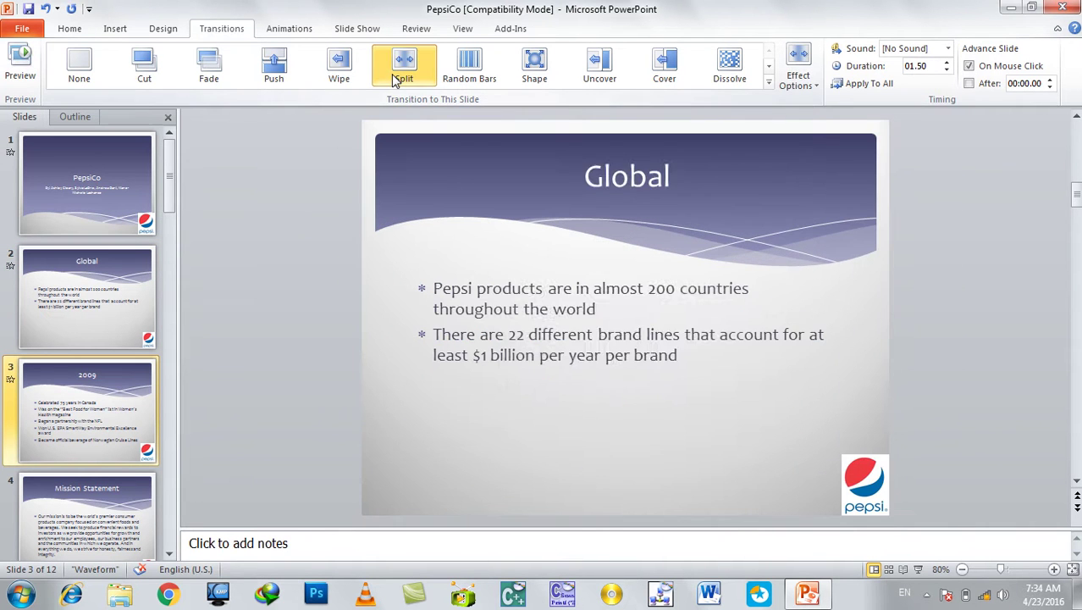
left_click(114, 507)
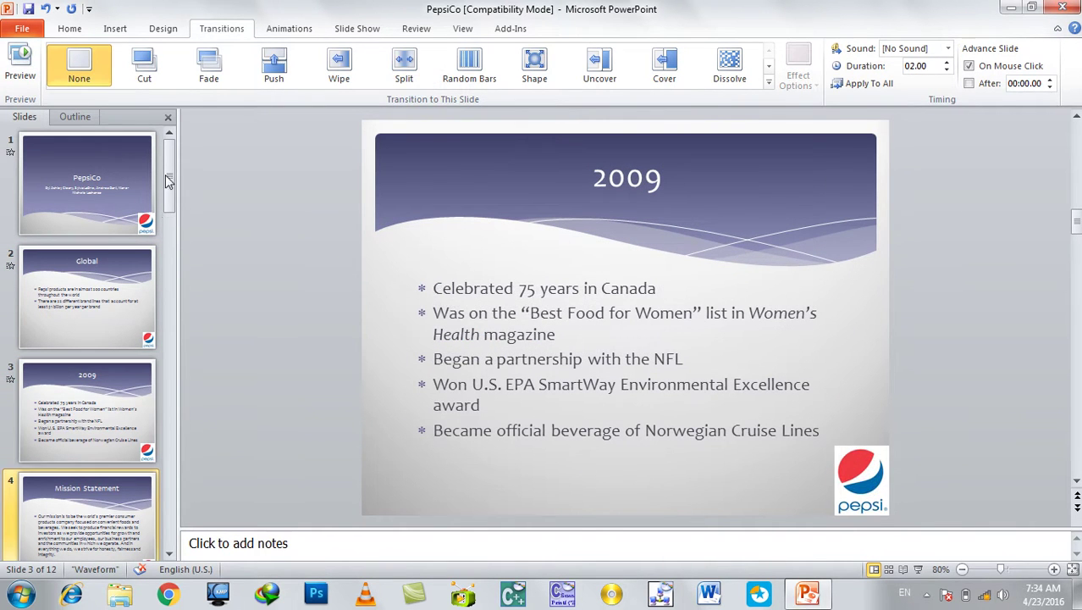
left_click(534, 68)
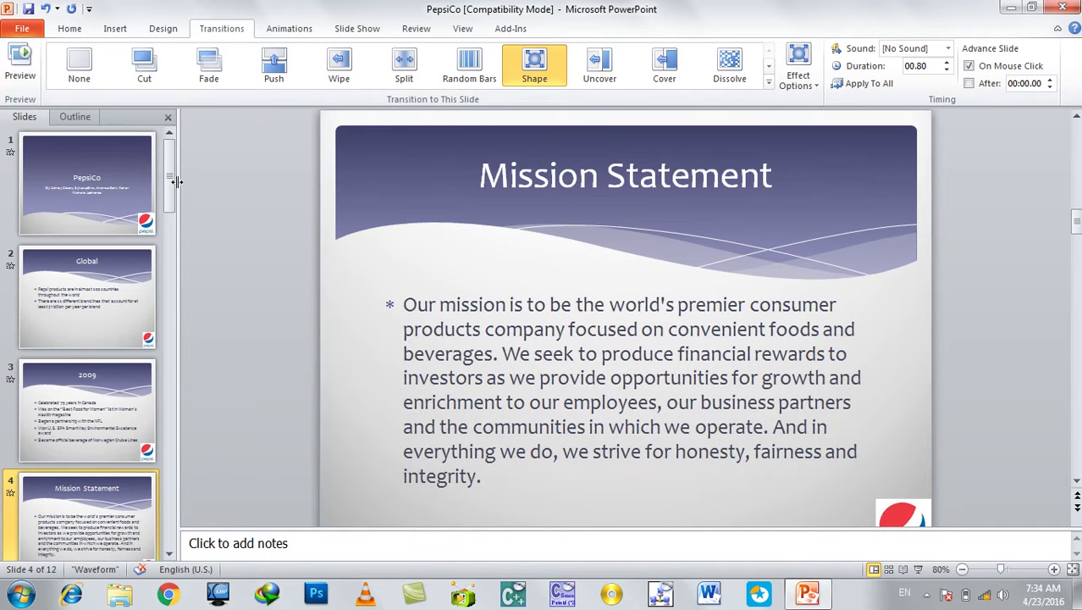
Return to the PepsiCo title slide and select its title and subtitle boxes
left_click(102, 203)
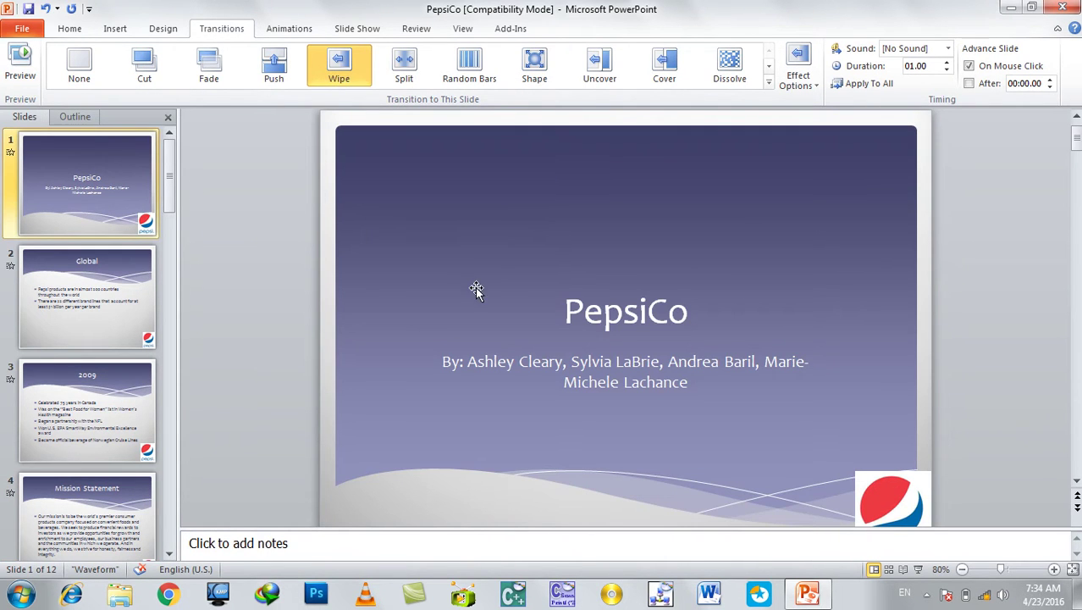
left_click(583, 311)
left_click(590, 362)
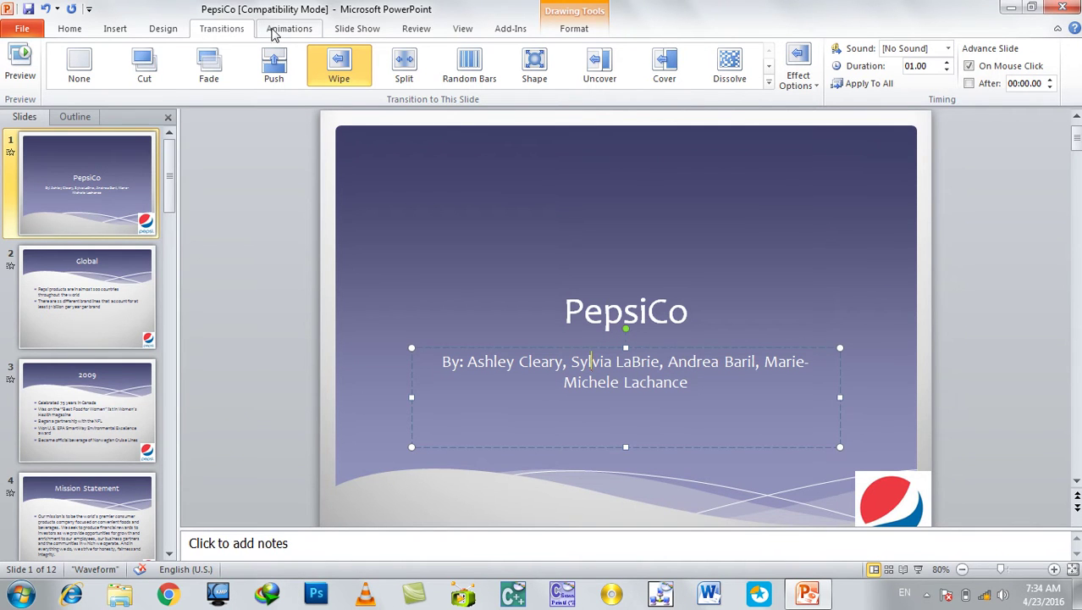
Animate the PepsiCo title with Fly In and its subtitle with Float In
left_click(277, 33)
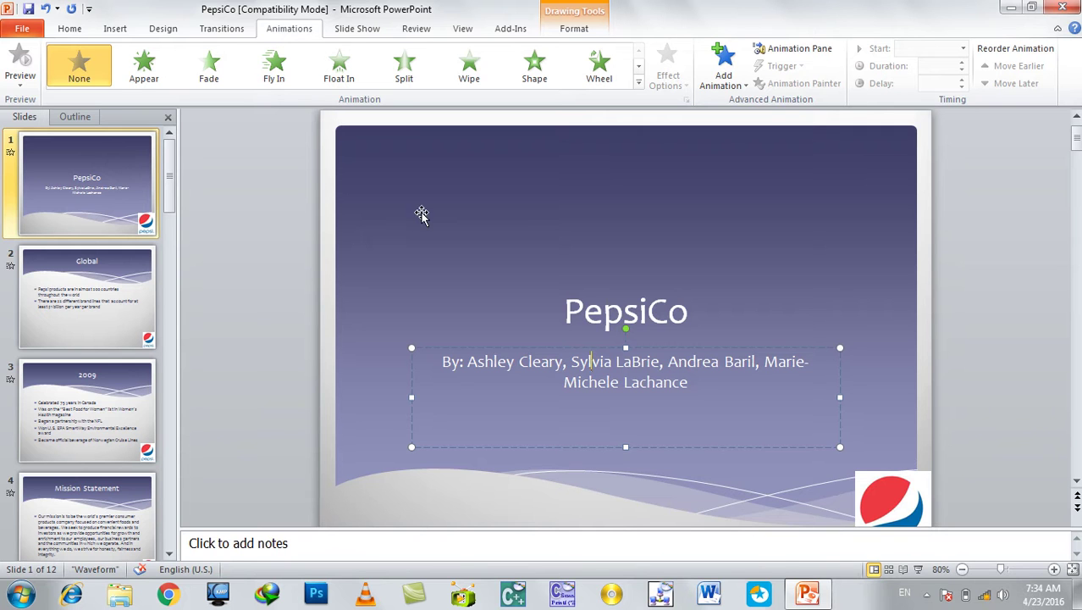
left_click(628, 314)
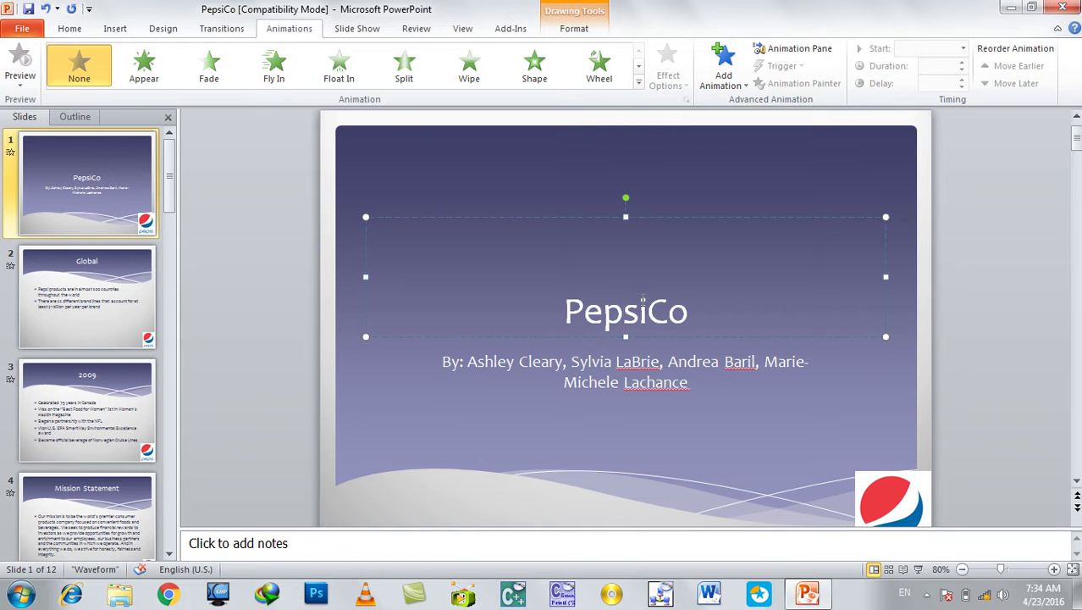
left_click(639, 84)
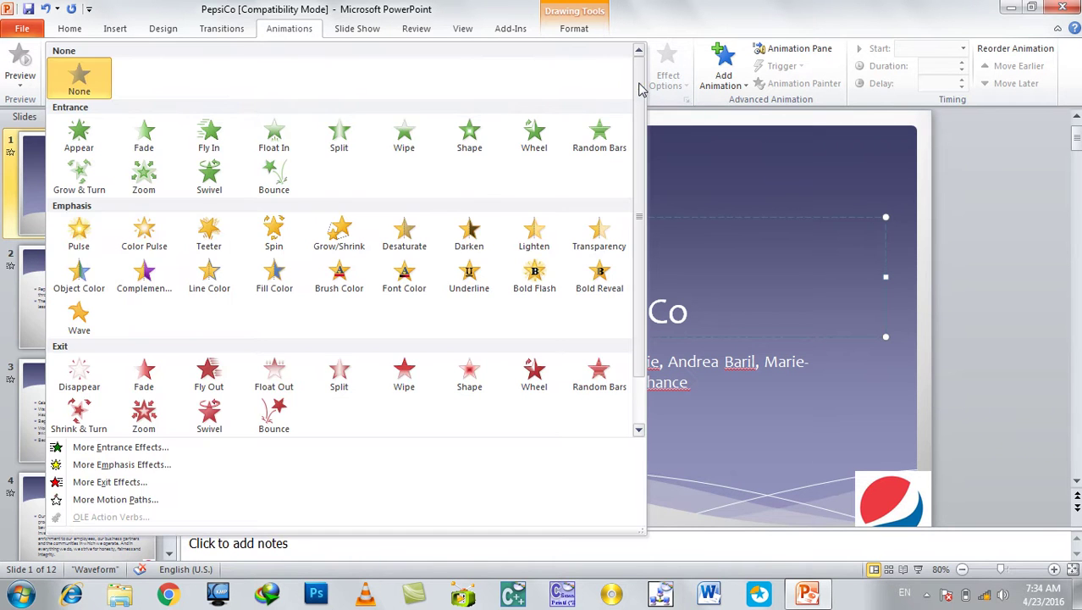
left_click(209, 136)
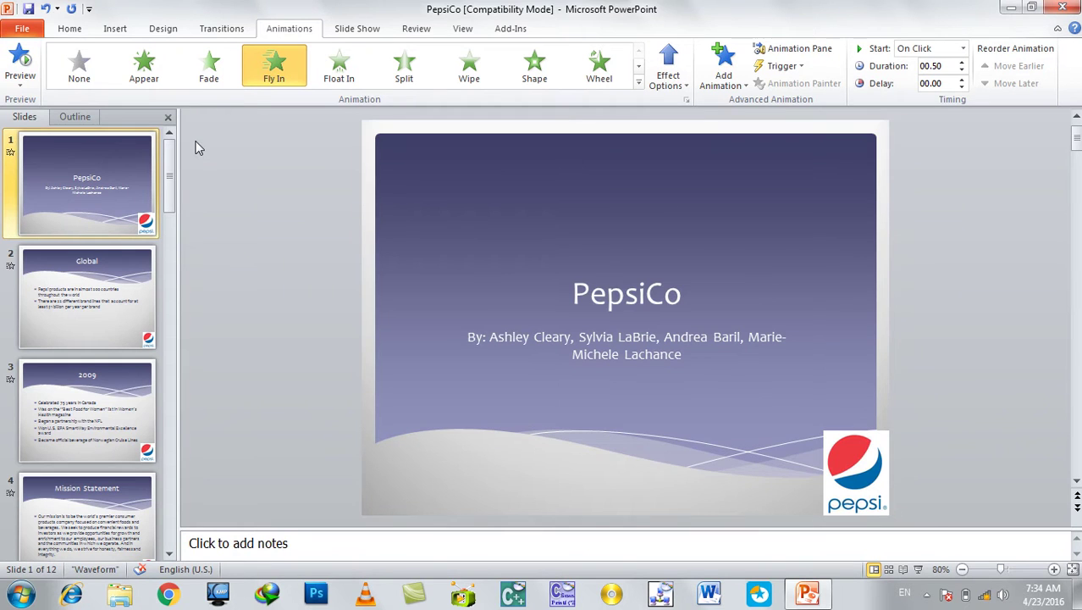
left_click(576, 351)
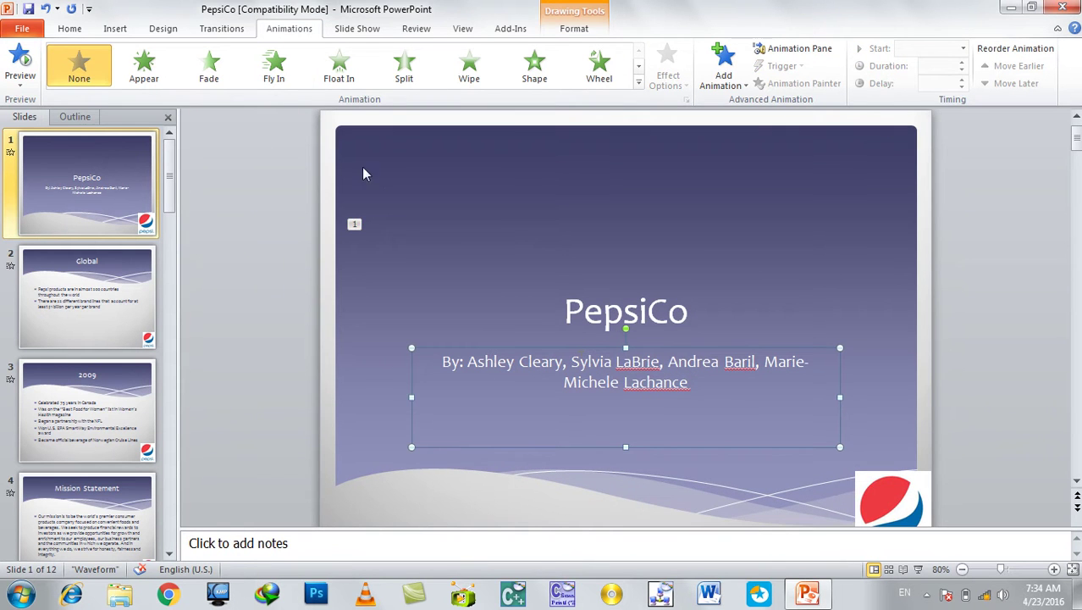
left_click(339, 68)
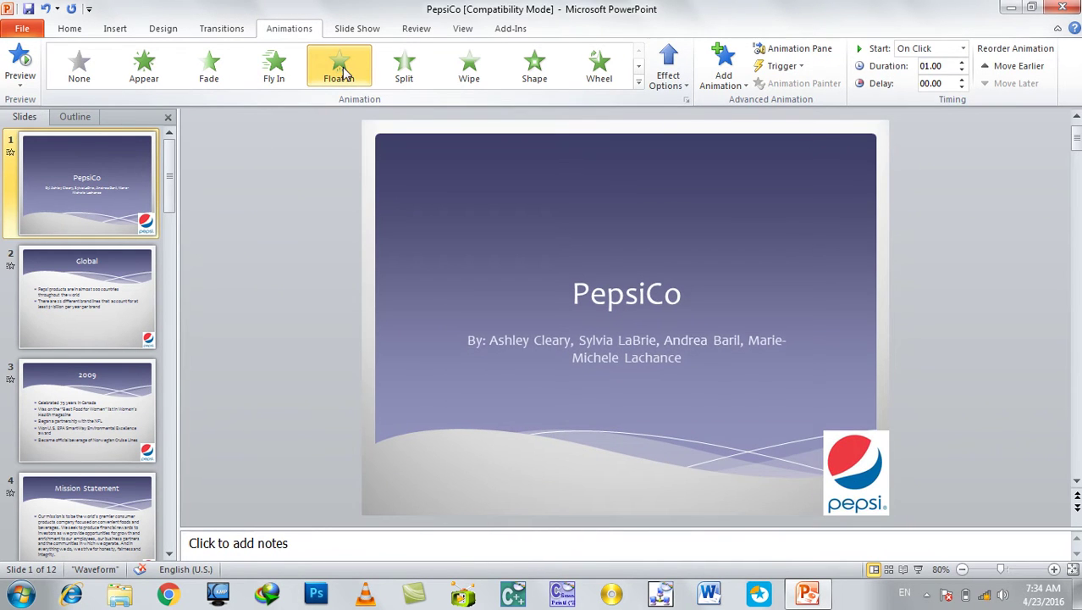
On the Global slide, give the title Appear then Wipe, and the bullets Shape
left_click(55, 324)
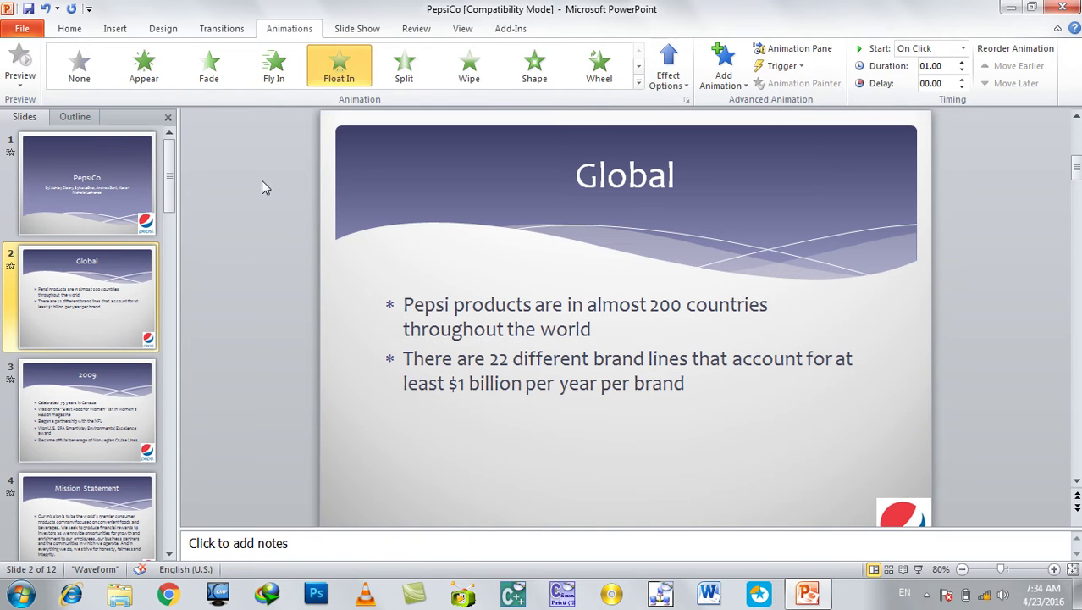
left_click(610, 179)
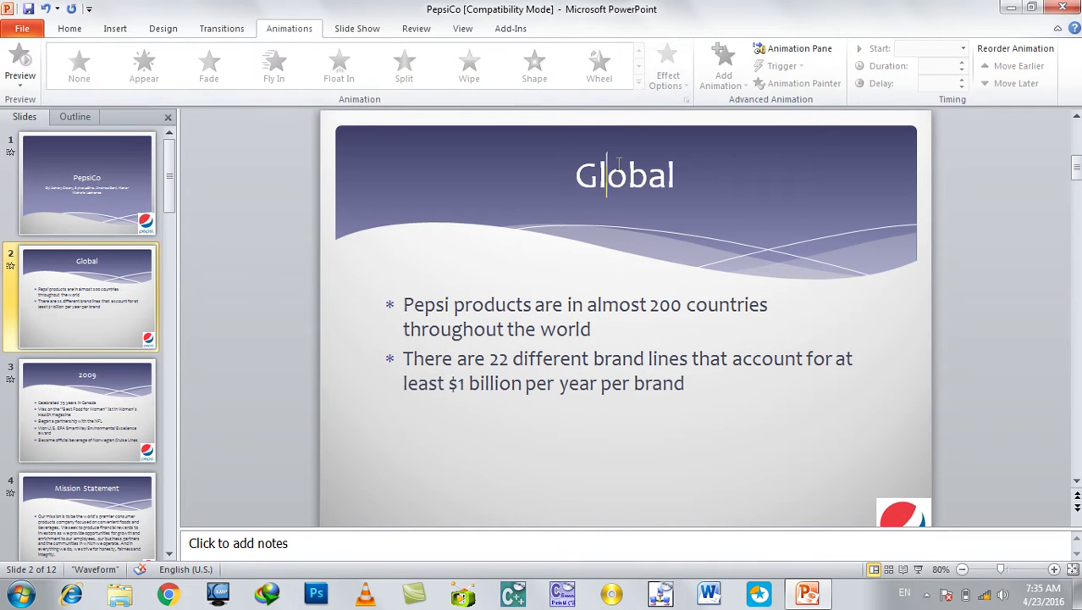
left_click(151, 65)
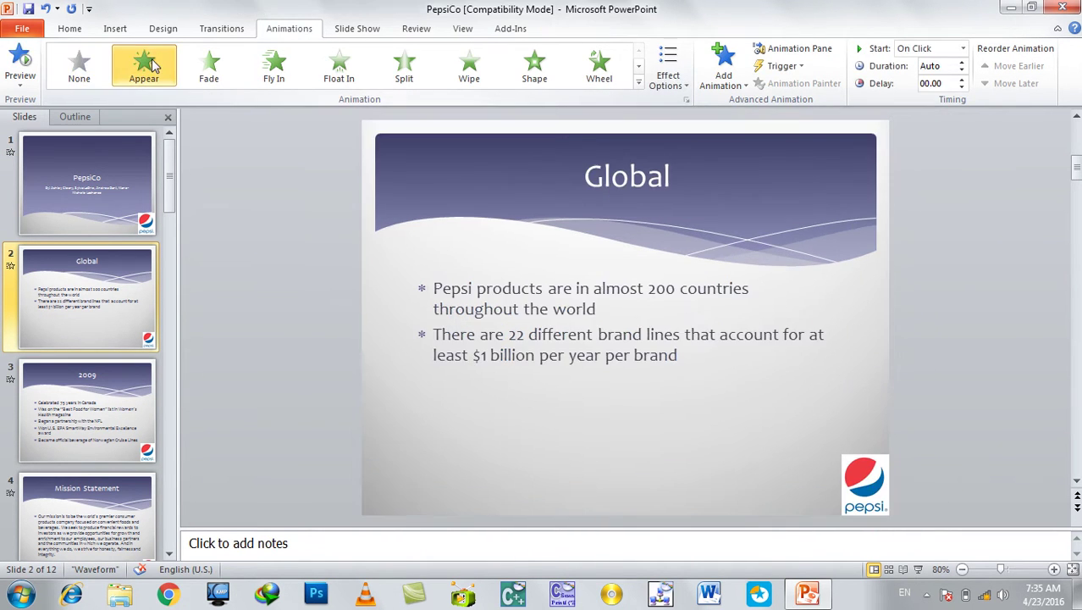
left_click(489, 68)
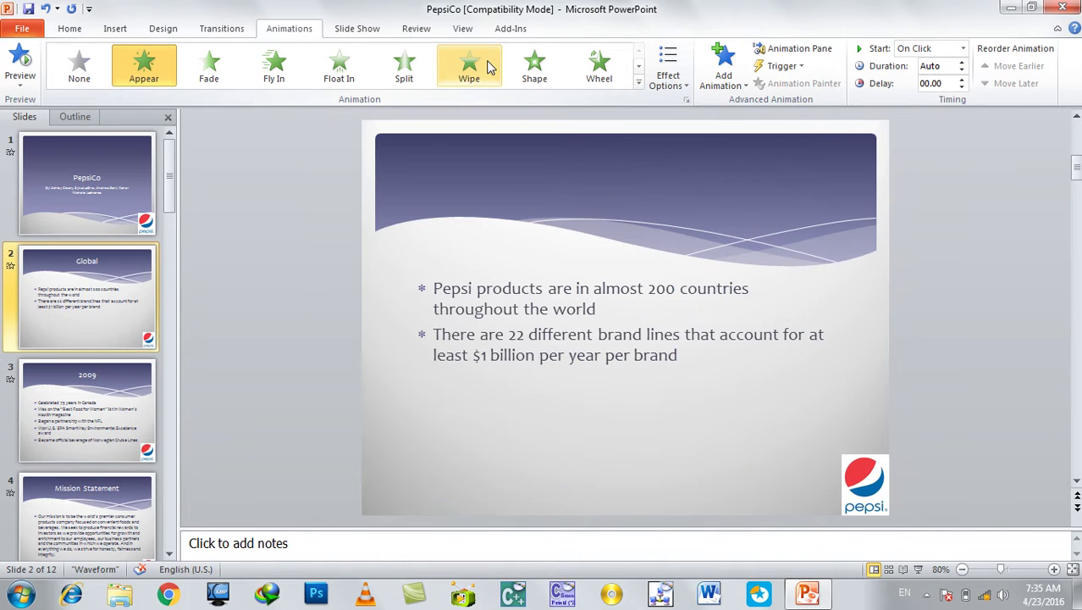
left_click(514, 320)
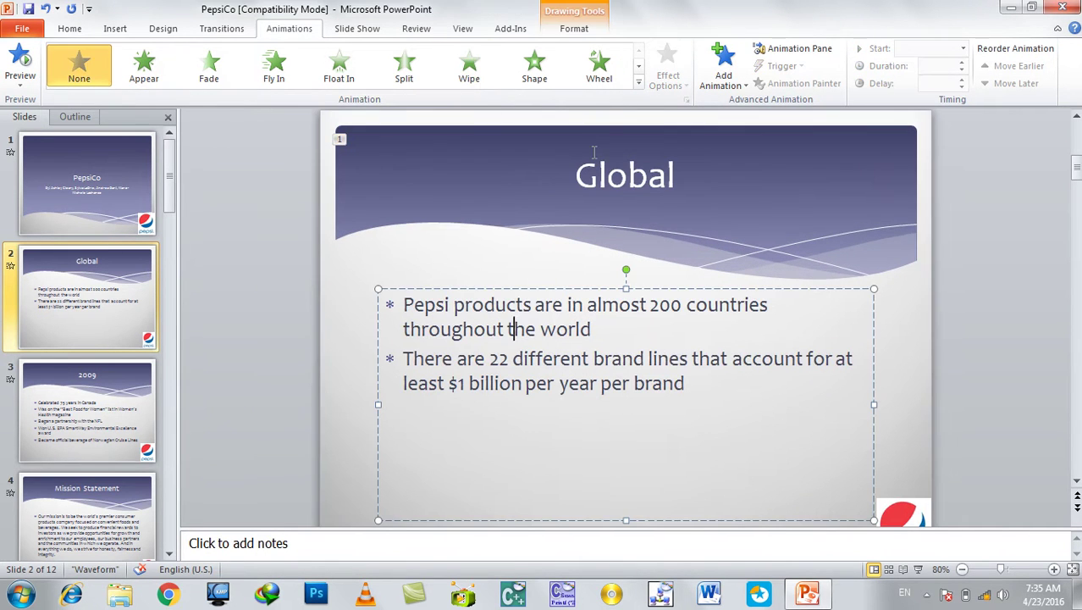
left_click(535, 68)
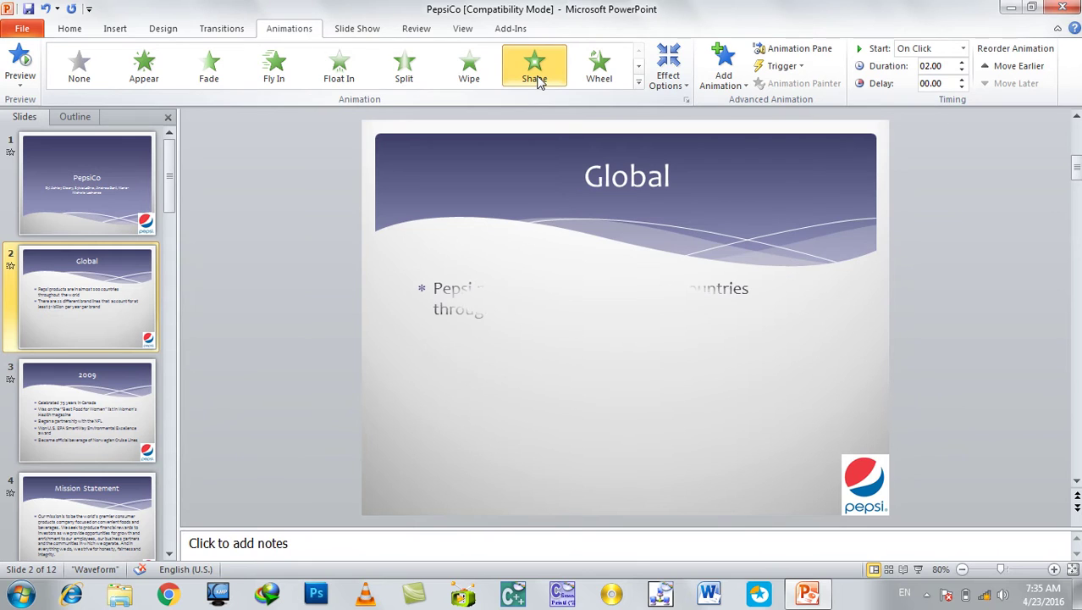
Run the slide show from the start to preview the title-slide and Global animations, then exit
key("F5")
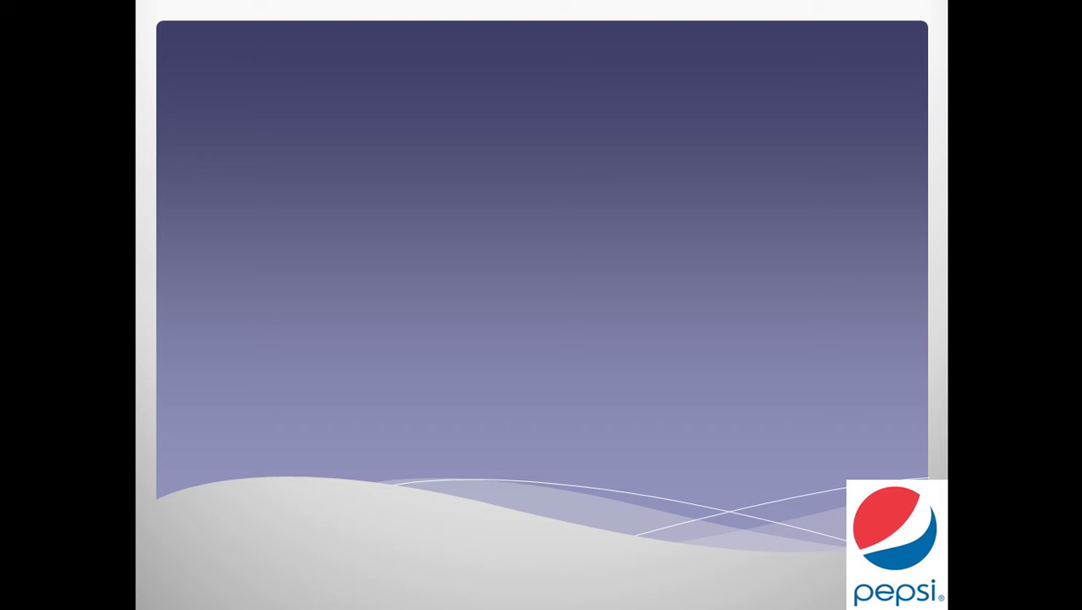
key("space")
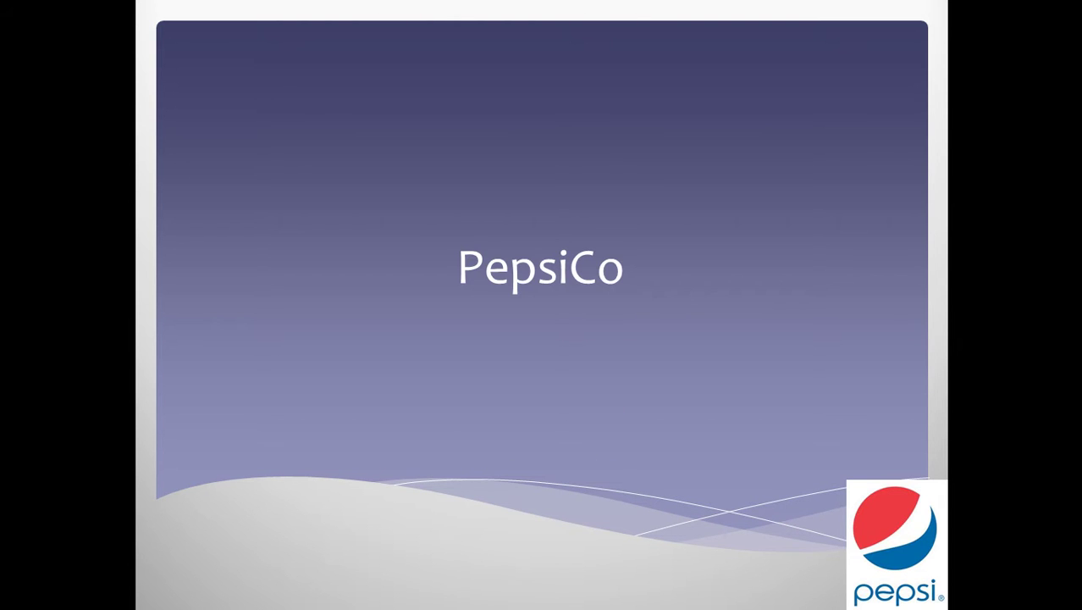
key("space")
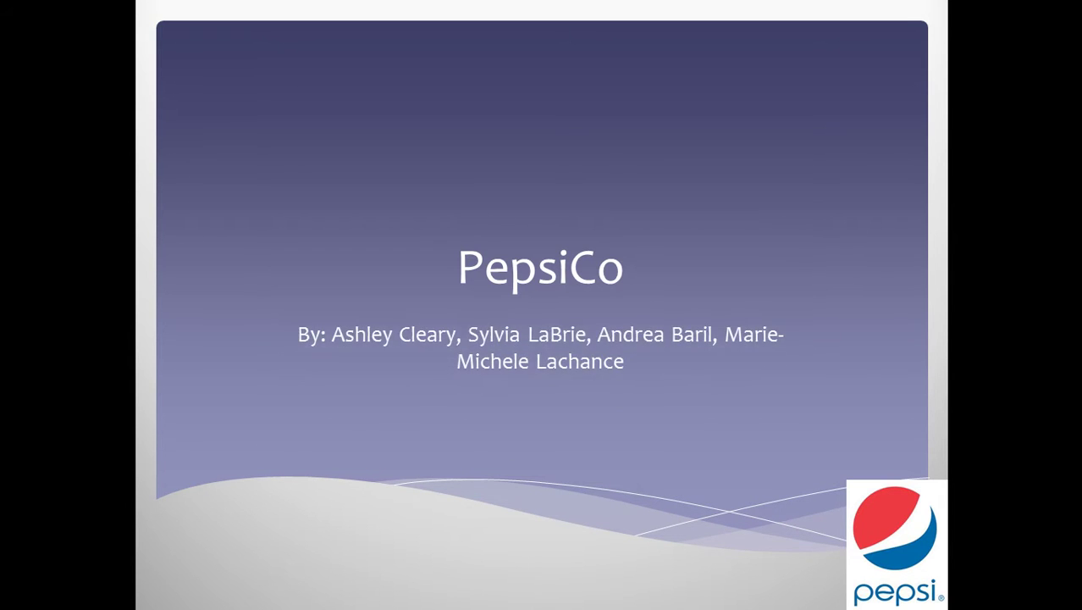
key("space")
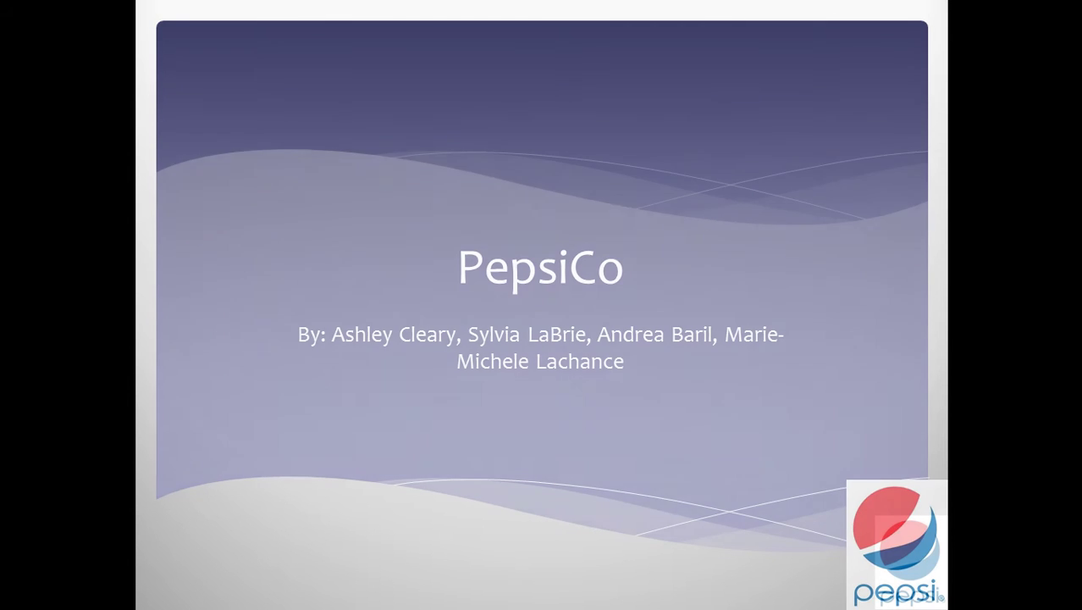
key("space")
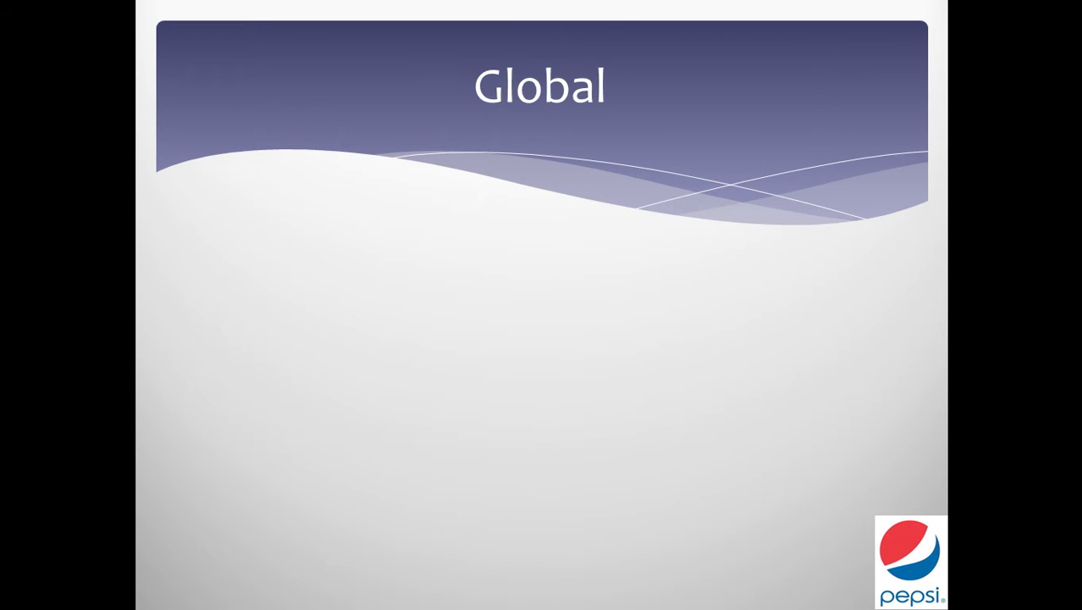
key("Left")
key("Left")
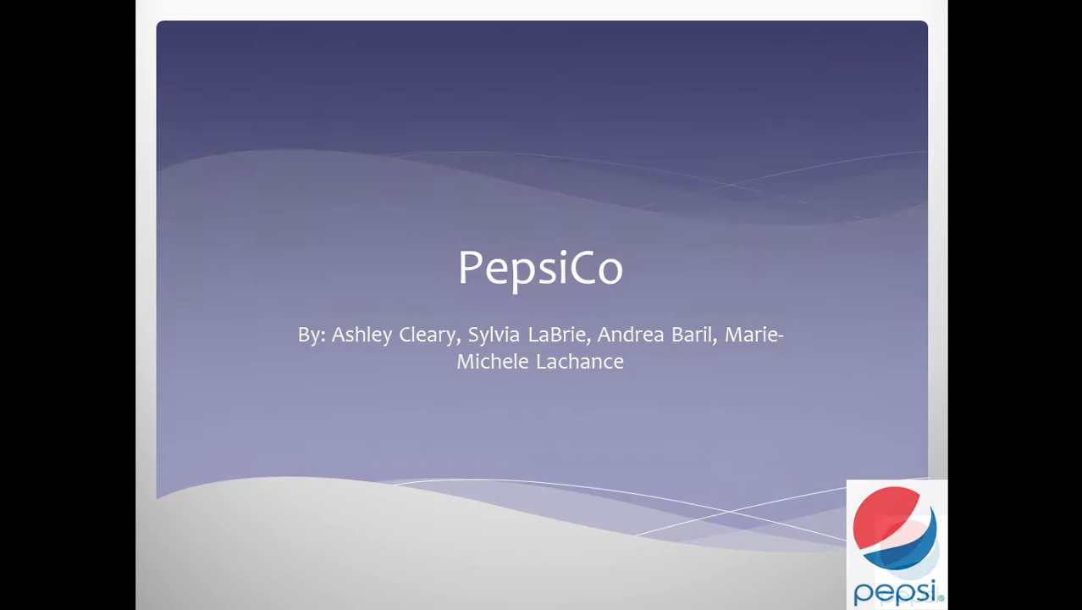
key("Right")
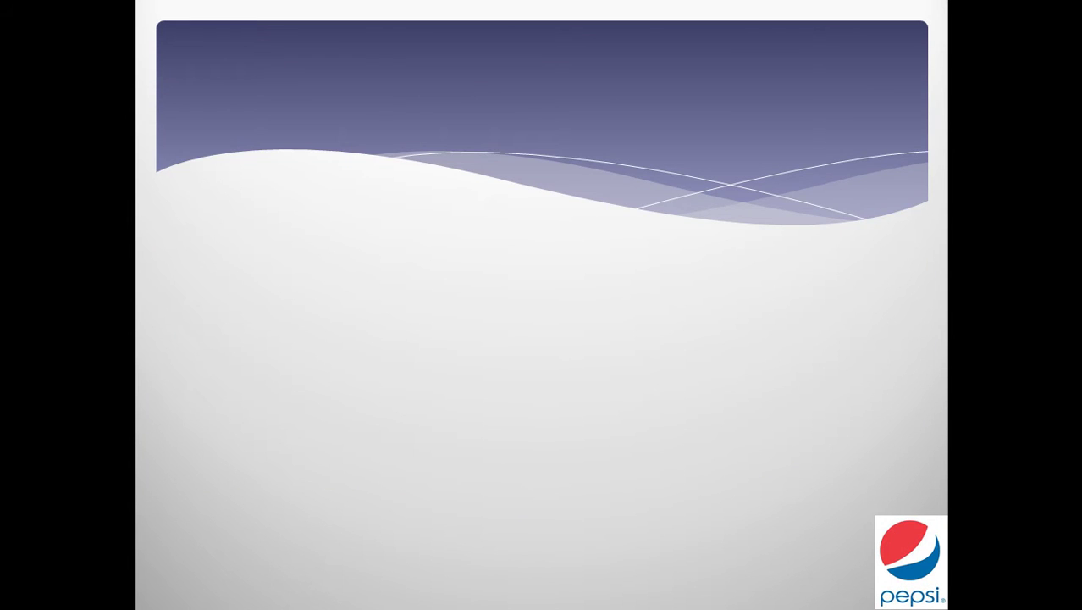
key("Right")
key("Right")
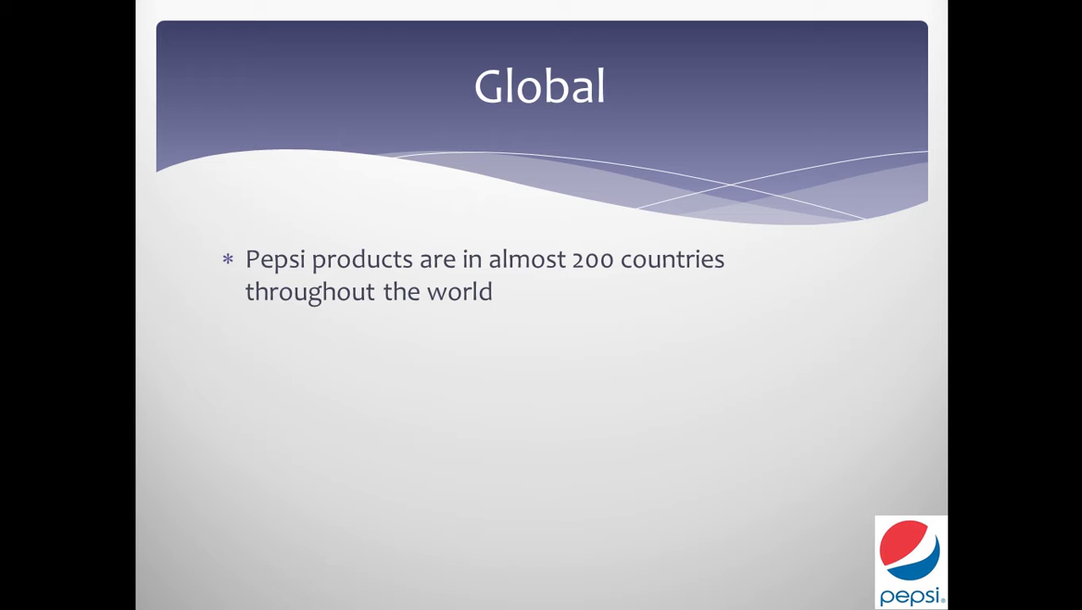
key("Escape")
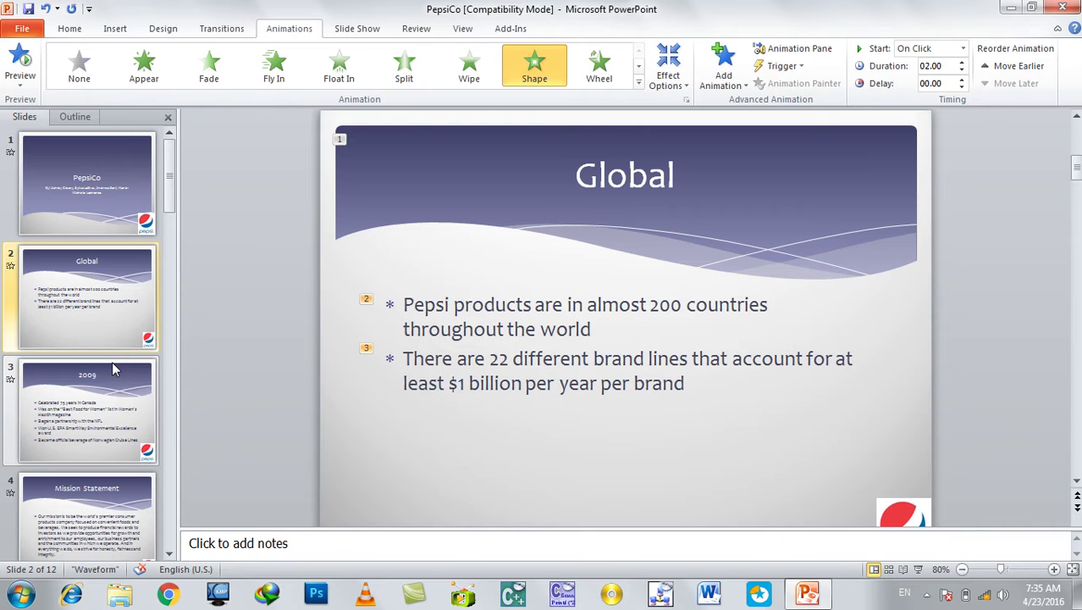
Start a new presentation, add a second slide, and title slide 1 'My Pictures' without a subtitle
key("ctrl+n")
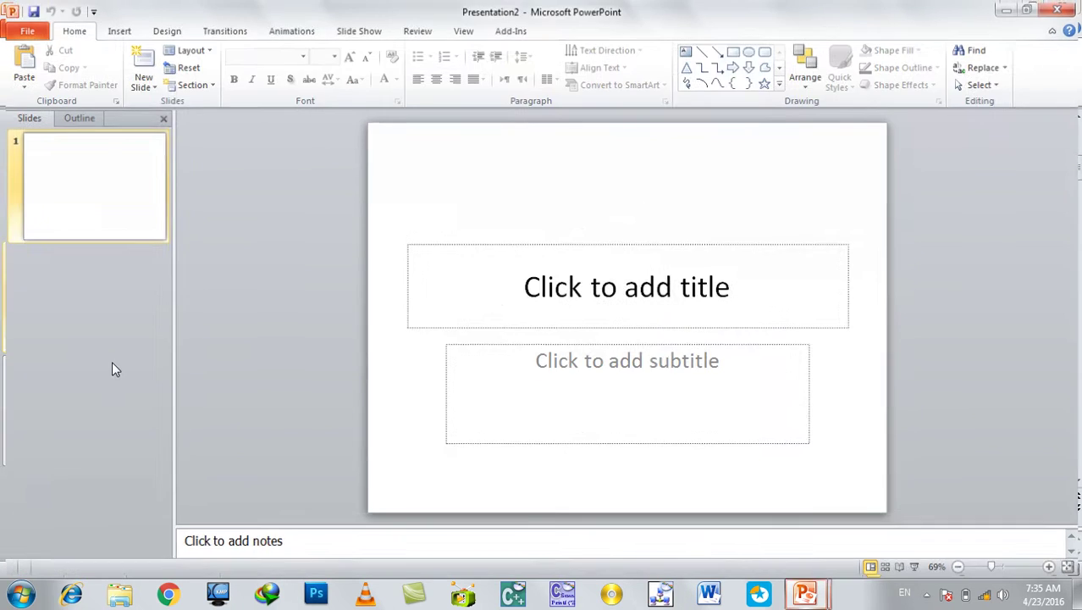
left_click(93, 262)
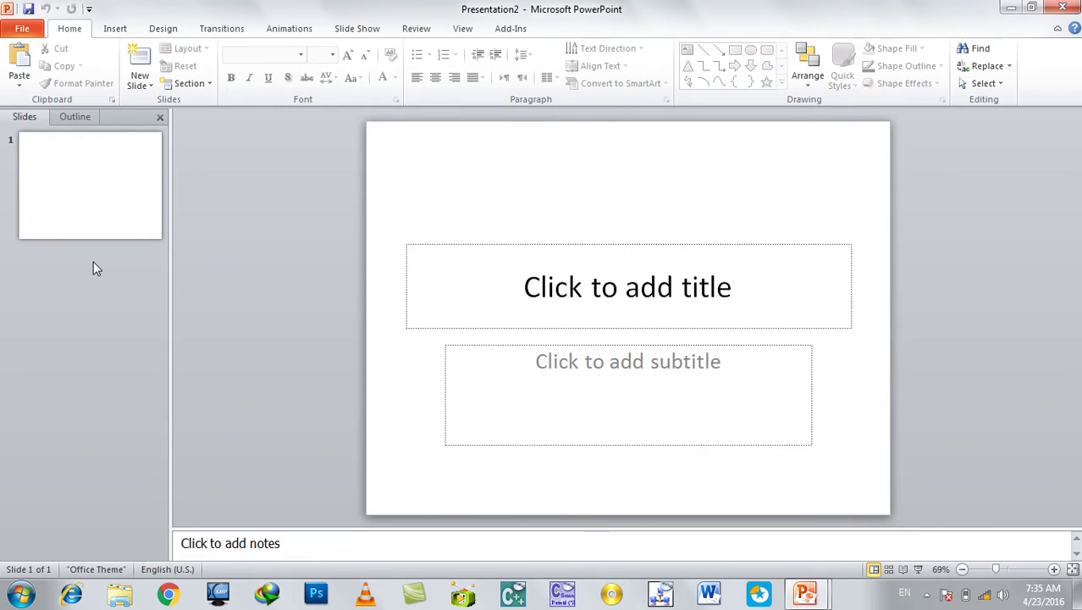
key("Return")
left_click(120, 187)
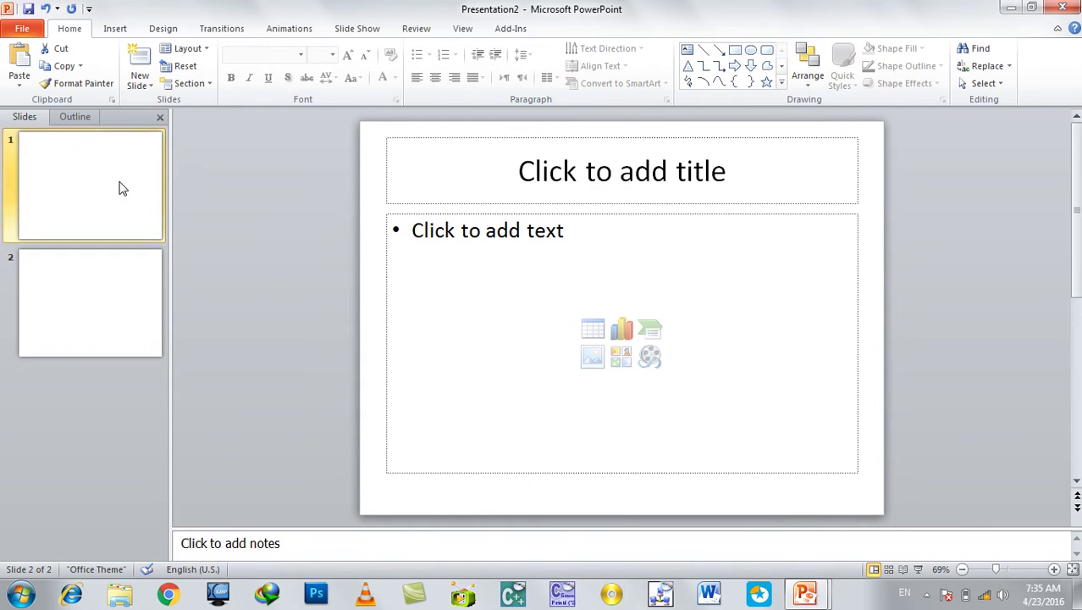
left_click(620, 292)
type("My Pictures")
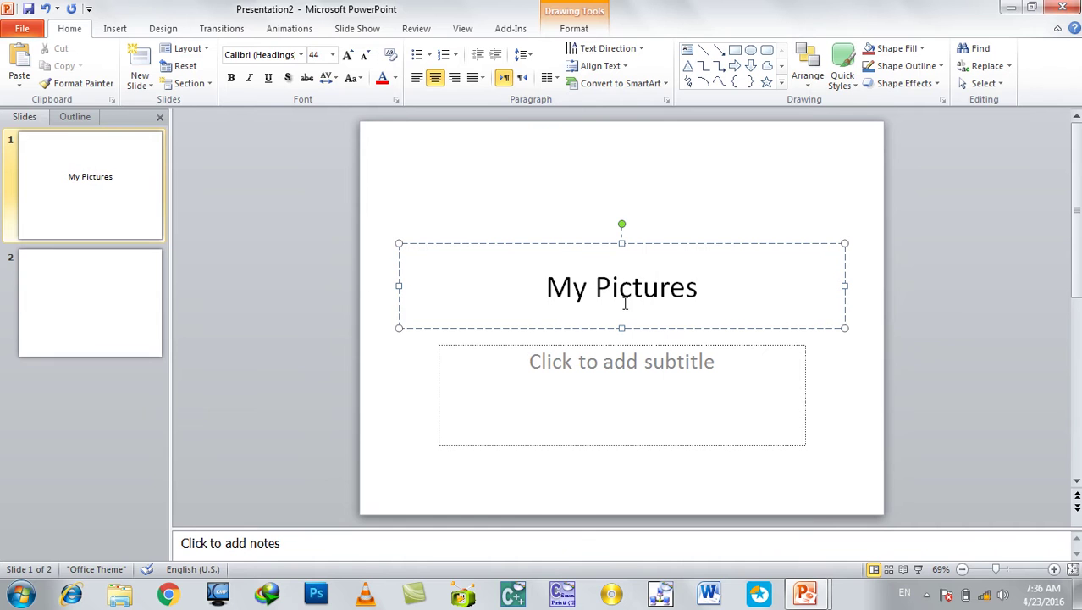
left_click(624, 351)
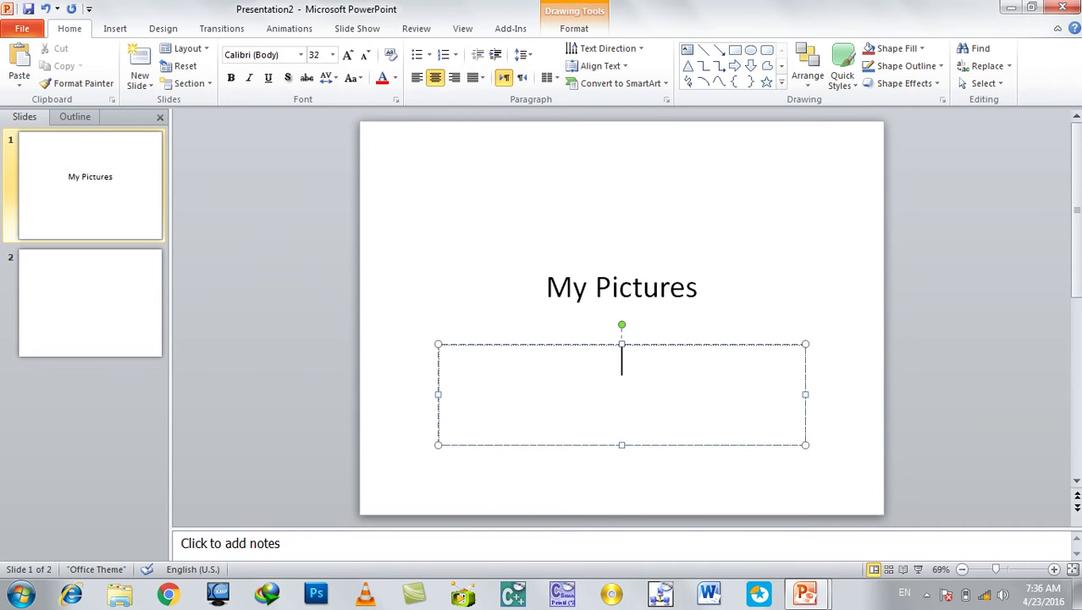
key("Escape")
key("Escape")
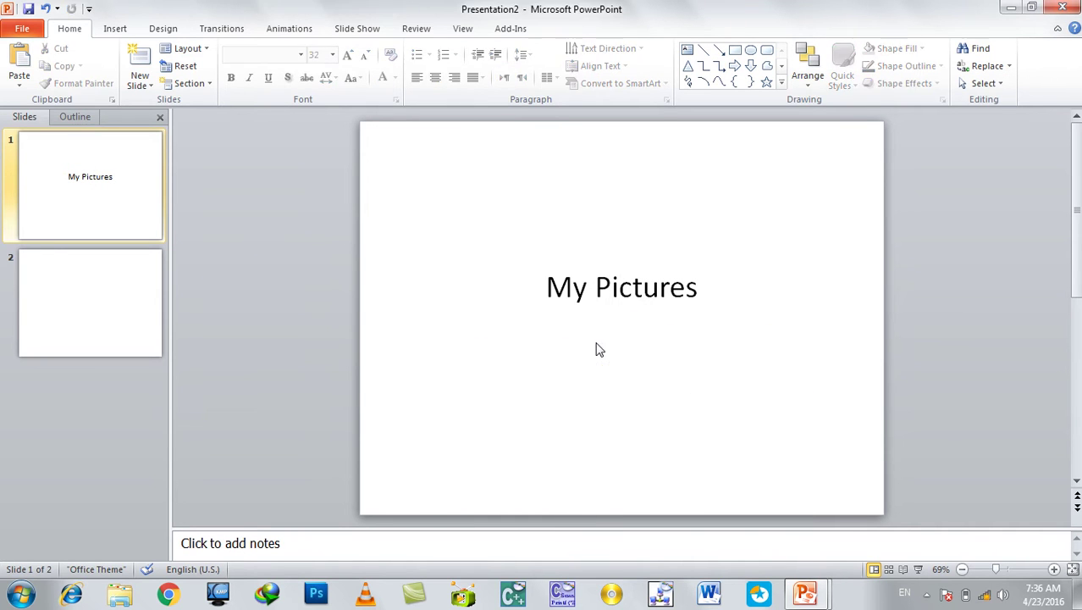
Delete the title and content placeholders from slide 2
left_click(151, 306)
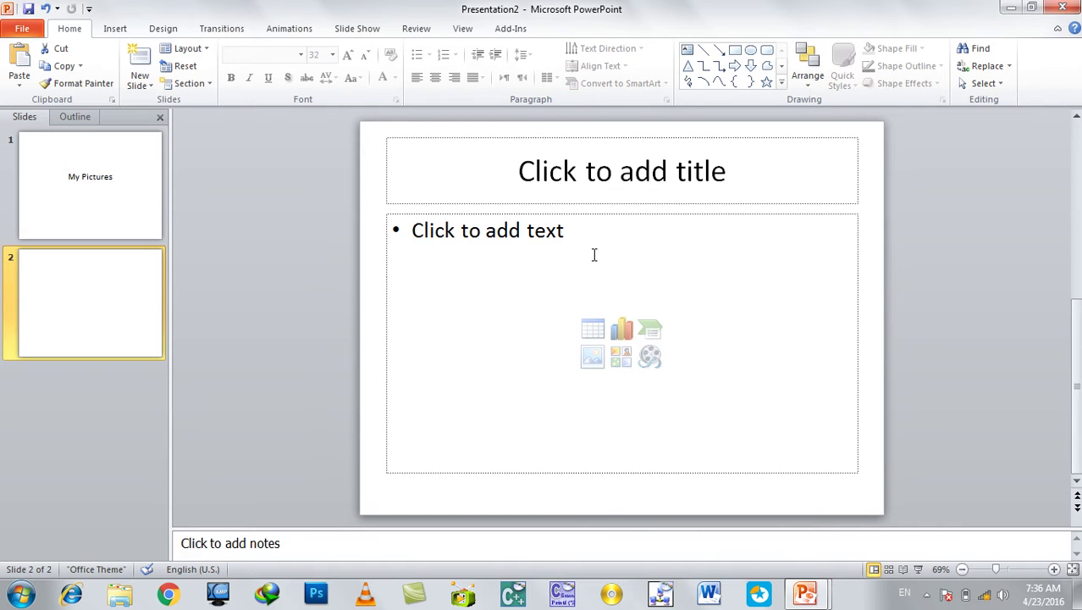
left_click(550, 215)
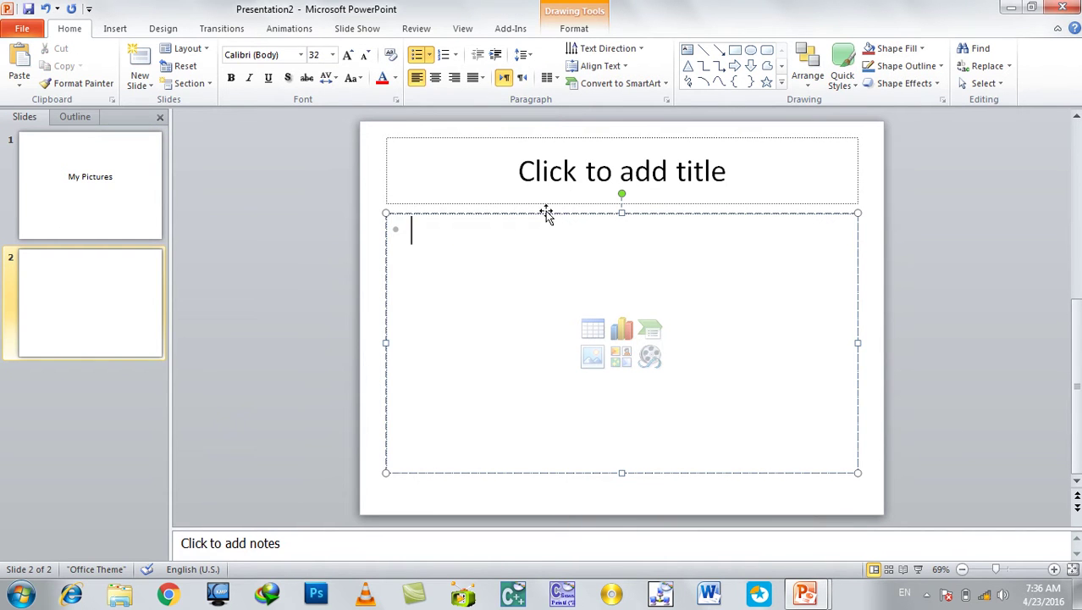
left_click(541, 203)
key("Delete")
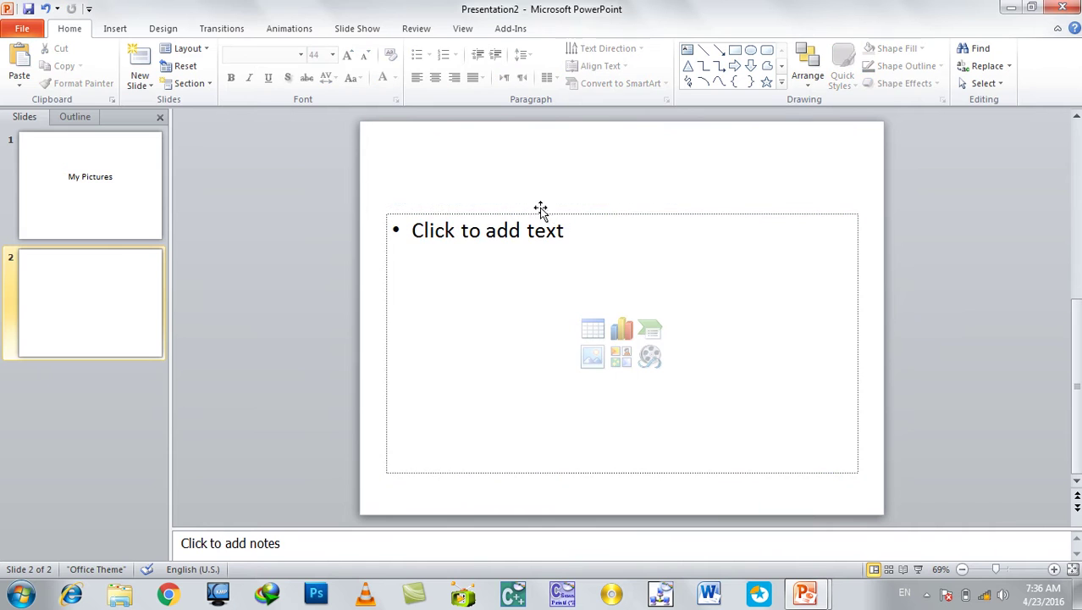
left_click(541, 214)
key("Delete")
Draw a heart shape, copy it three times, and arrange the four hearts in a diamond
left_click(118, 28)
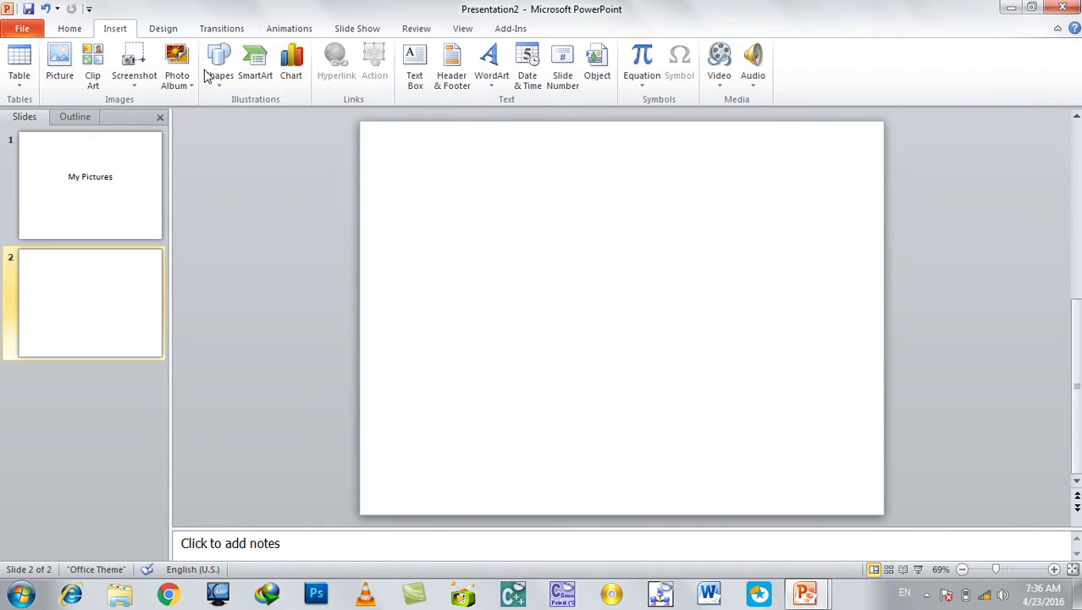
left_click(223, 81)
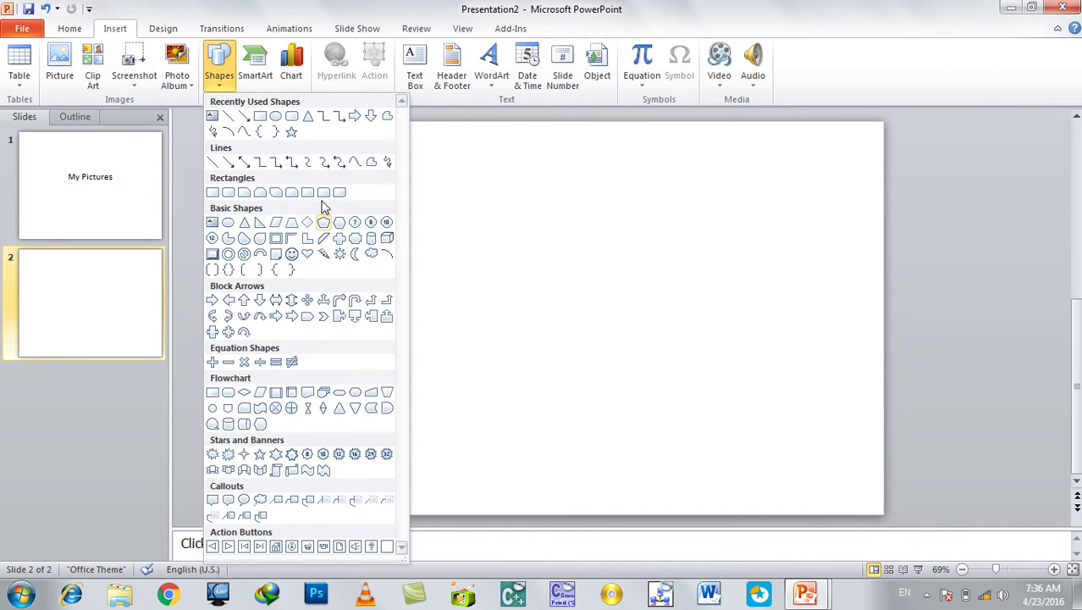
left_click(307, 255)
left_click_drag(385, 200, 530, 318)
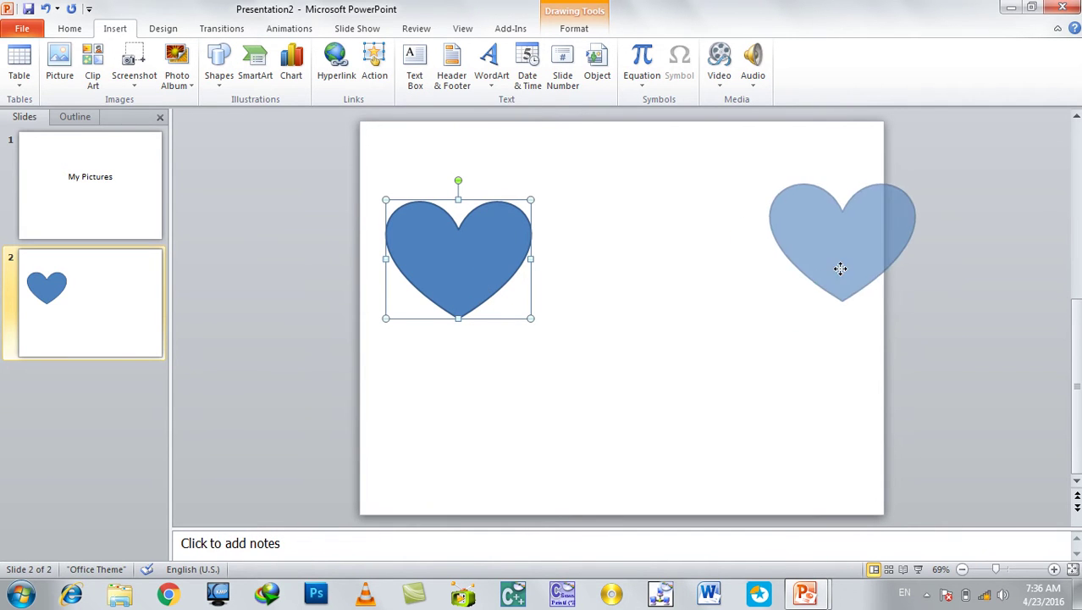
mouse_move(474, 287)
left_mouse_down()
mouse_move(811, 286)
mouse_move(653, 460)
mouse_move(636, 229)
left_mouse_up()
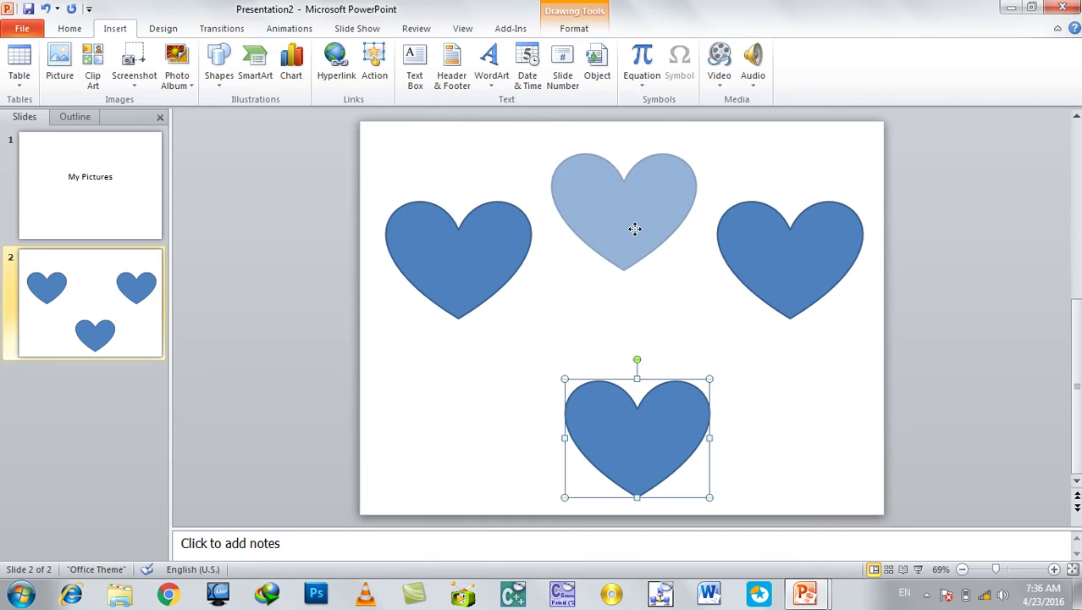
left_click_drag(478, 257, 476, 295)
mouse_move(734, 270)
left_mouse_down()
mouse_move(766, 279)
mouse_move(763, 340)
left_mouse_up()
left_click_drag(490, 294, 490, 309)
left_click_drag(612, 252, 611, 240)
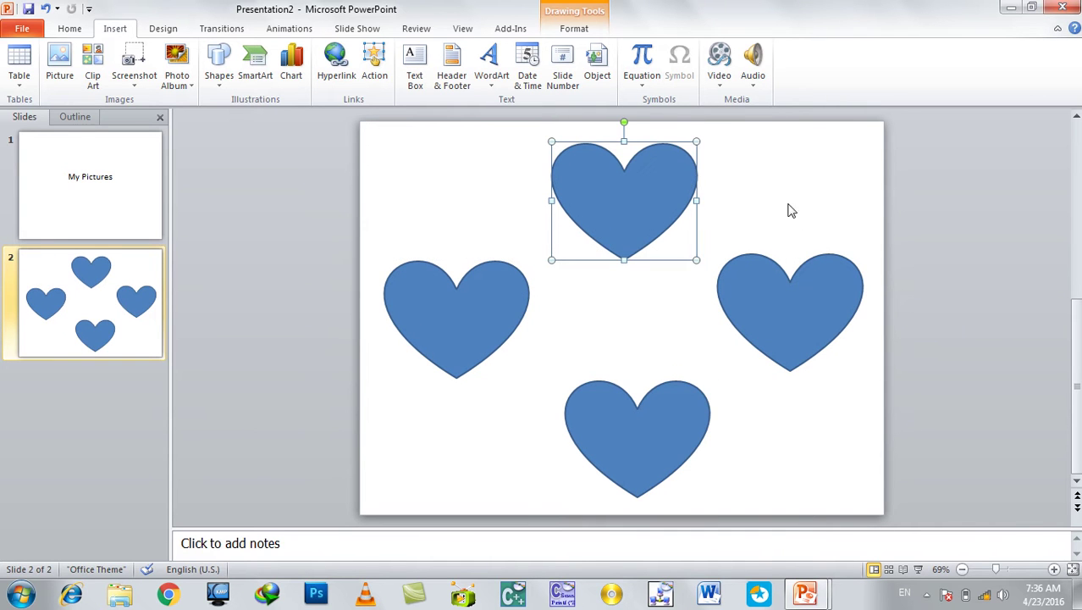
Fill the top heart with the Chrysanthemum sample picture
left_click(457, 340)
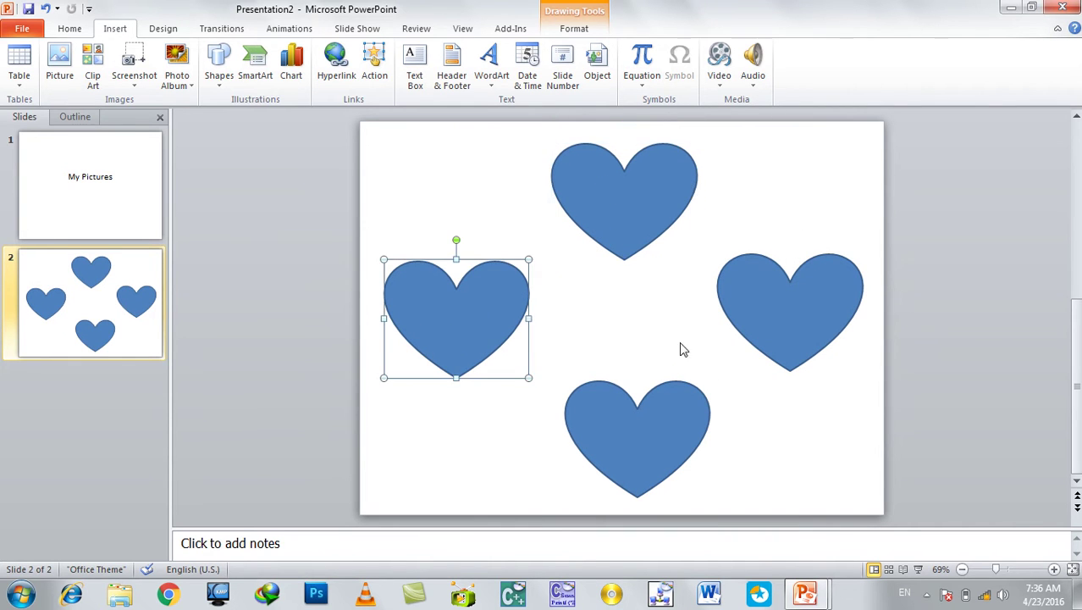
left_click(767, 325)
left_click(666, 229)
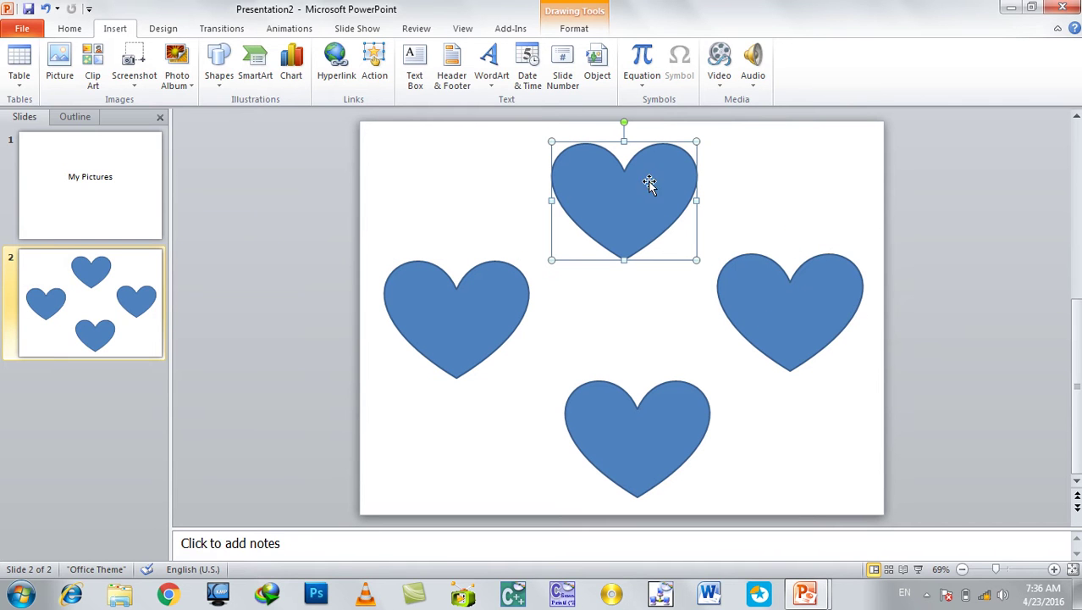
left_click(574, 28)
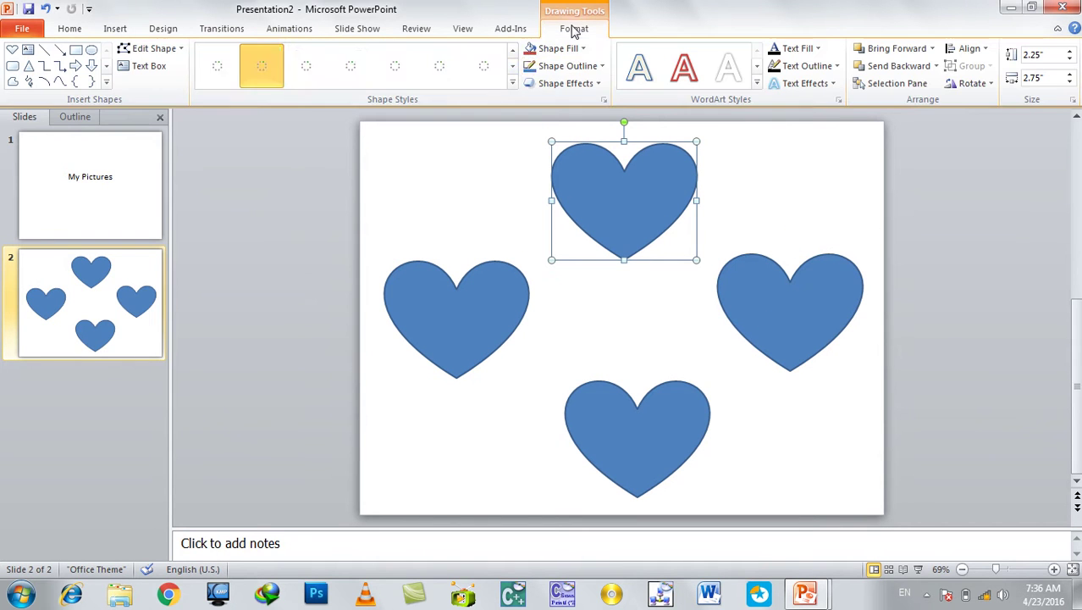
left_click(543, 56)
key("Escape")
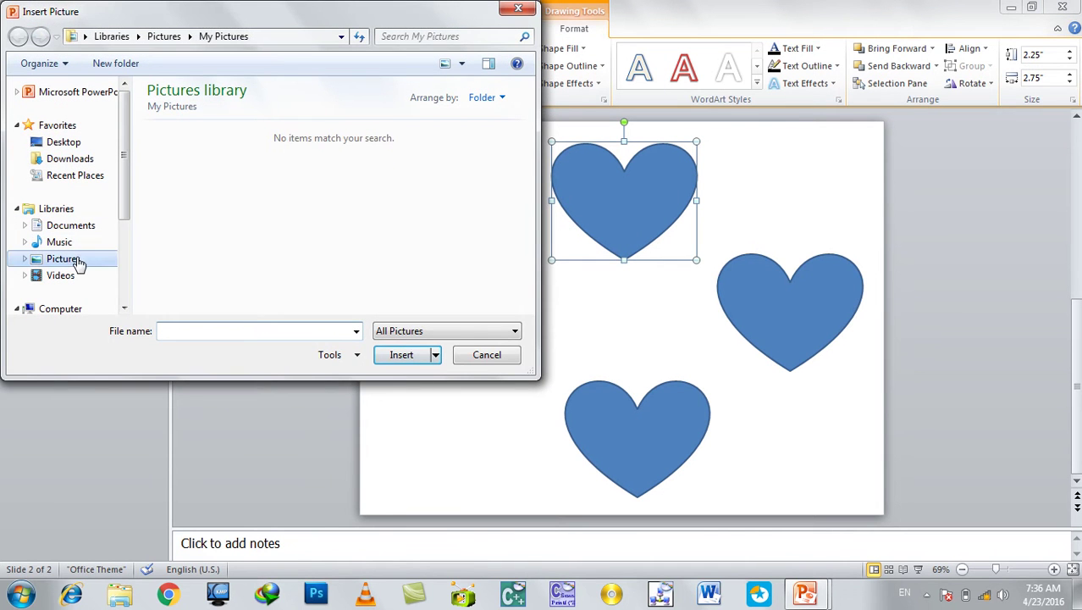
left_click(76, 263)
double_click(193, 181)
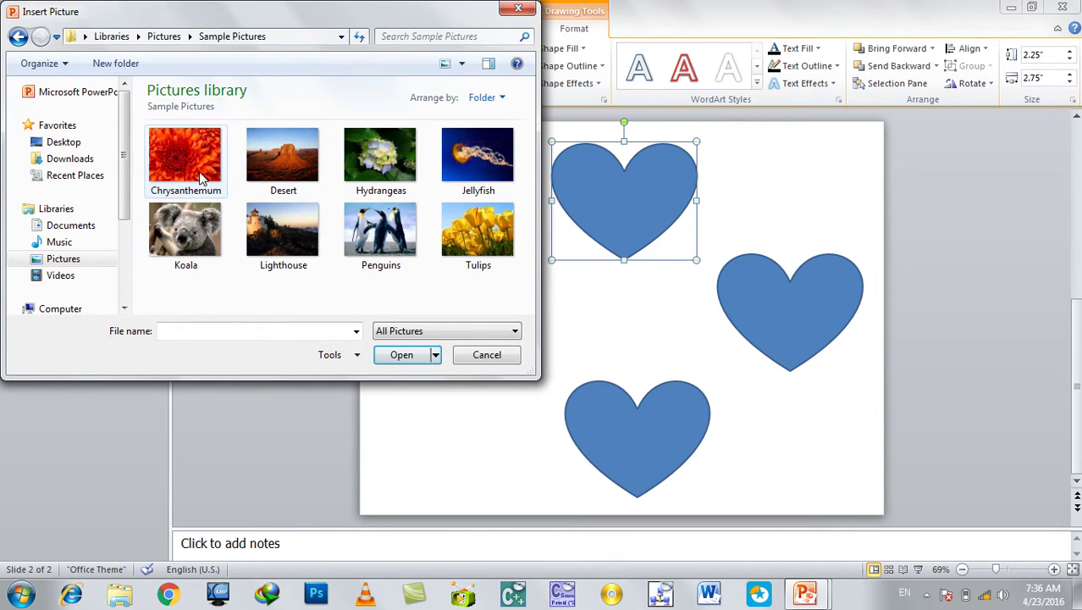
double_click(200, 176)
Fill the left heart with Tulips and the bottom heart with Lighthouse
left_click(452, 311)
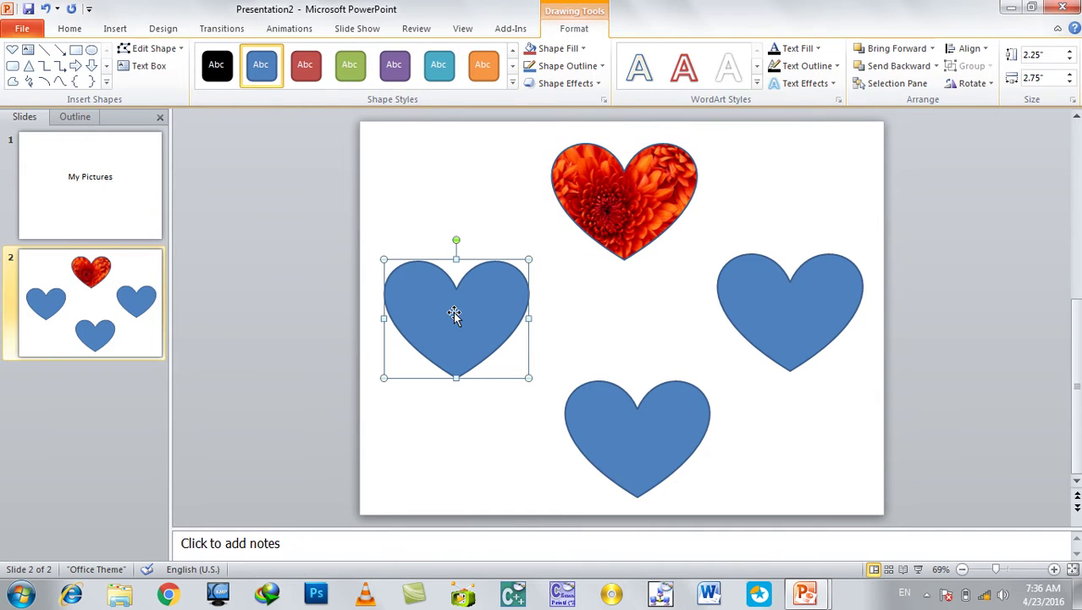
left_click(582, 49)
left_click(569, 218)
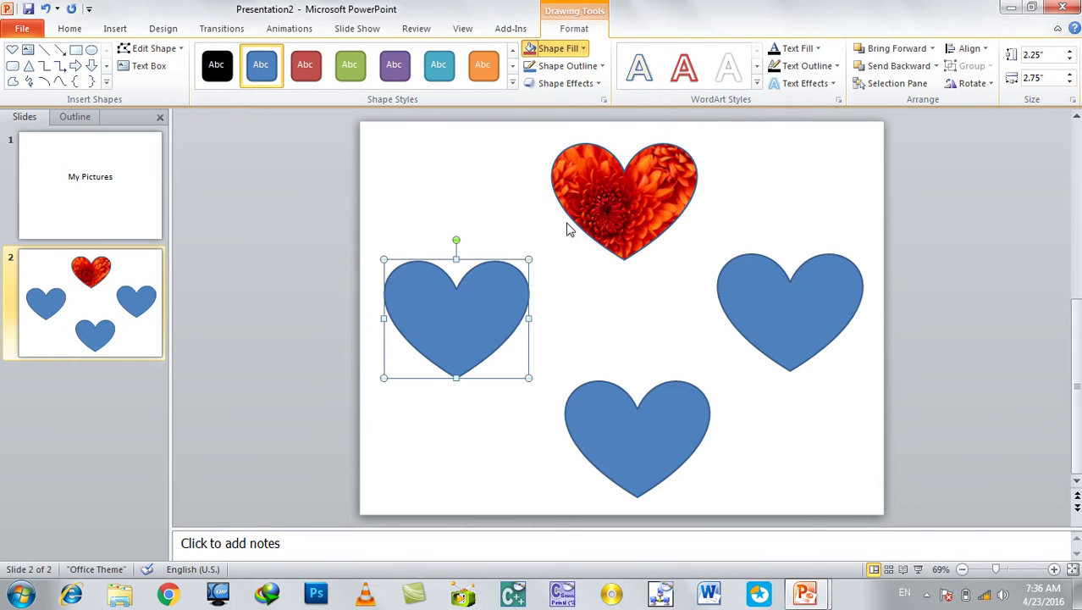
double_click(476, 226)
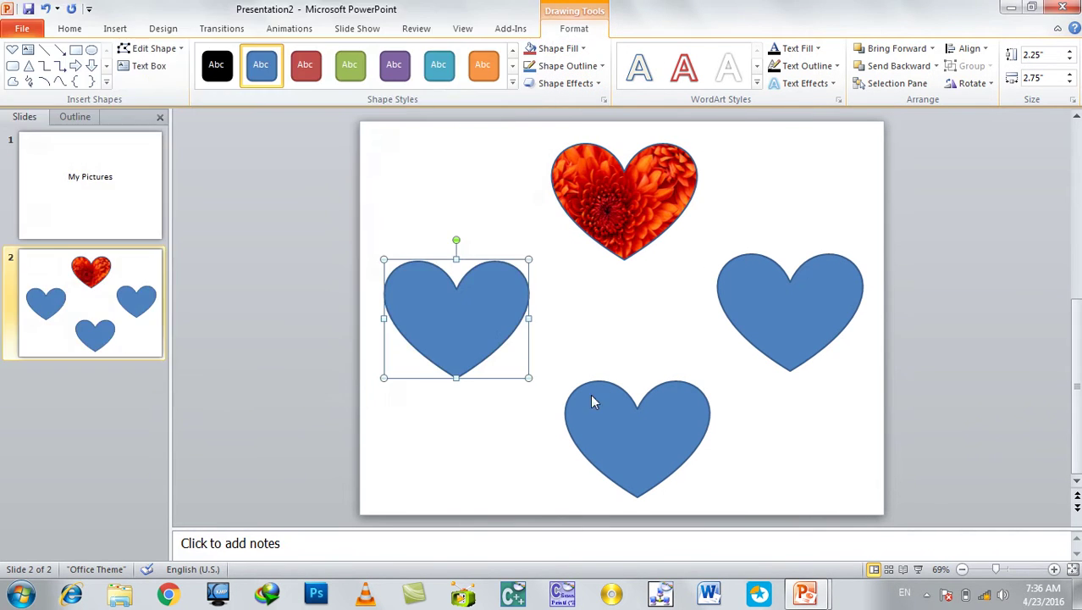
left_click(623, 426)
left_click(559, 49)
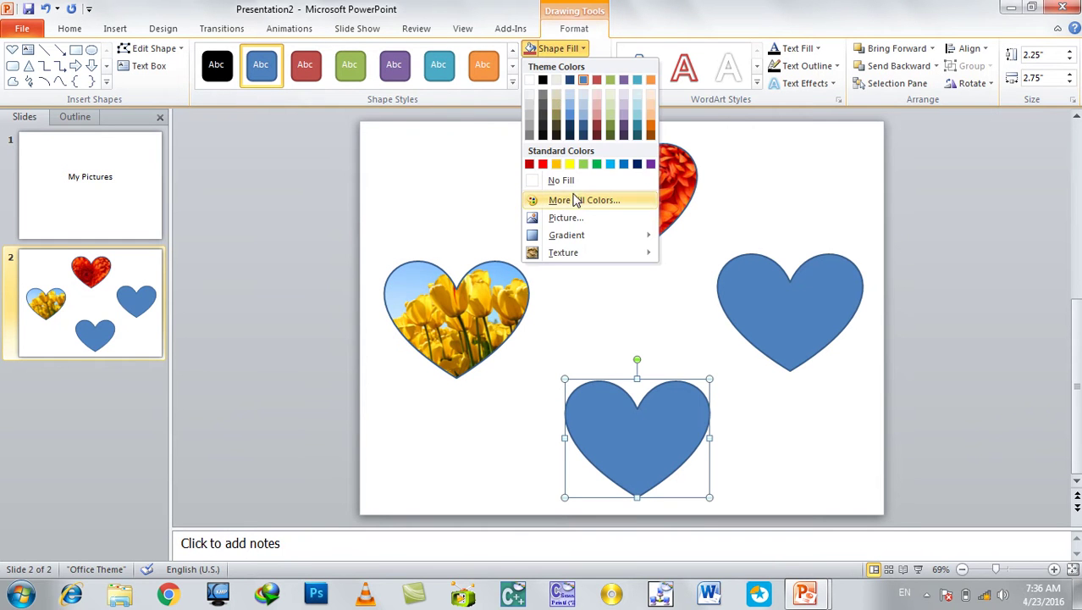
left_click(572, 219)
left_click(287, 236)
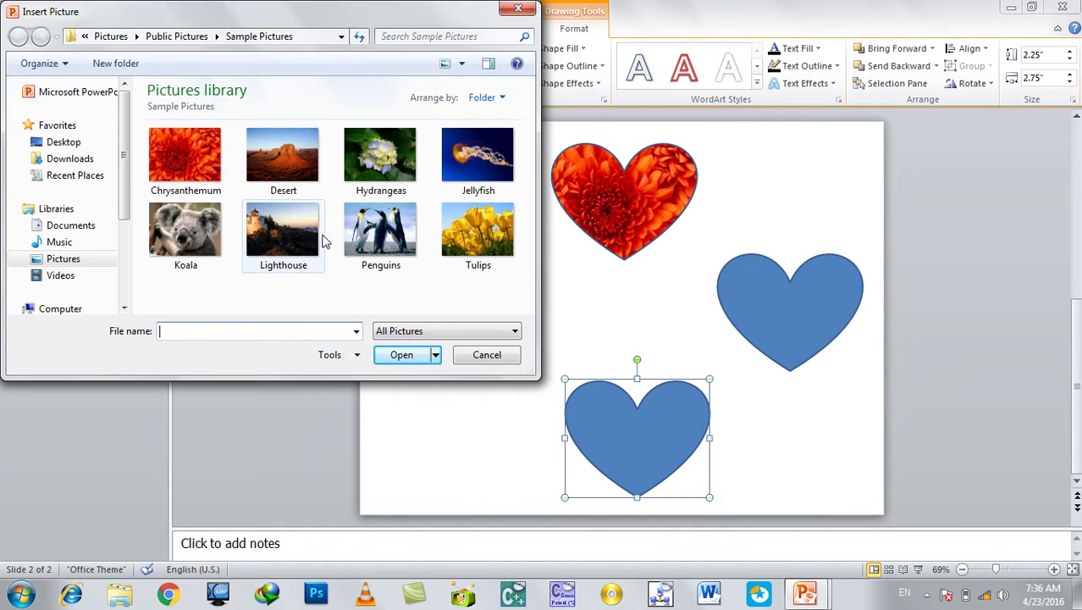
double_click(287, 236)
Fill the right heart with the Hydrangeas picture
left_click(780, 266)
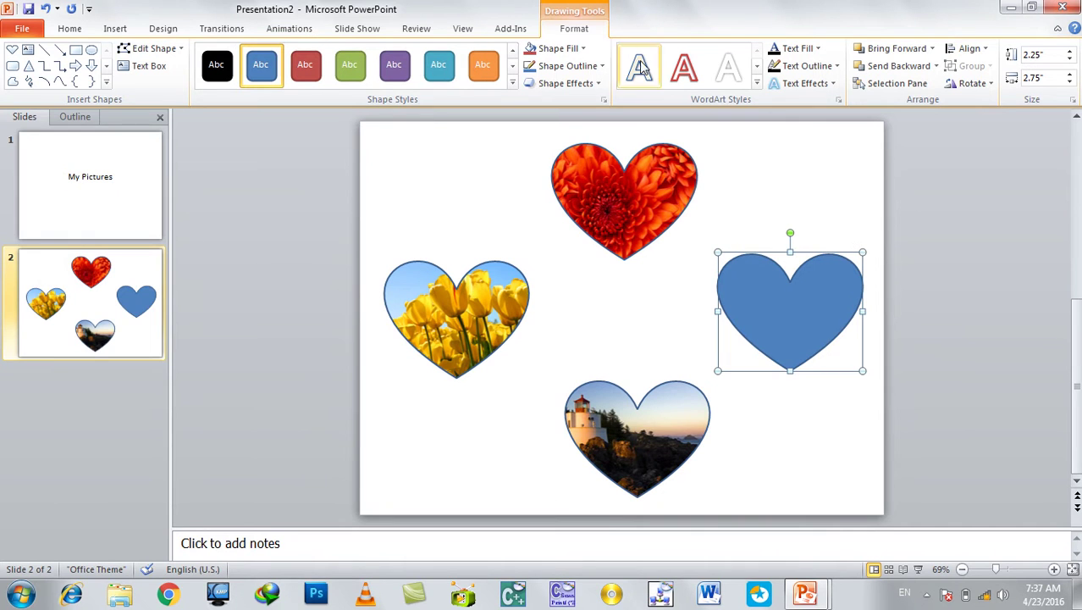
left_click(550, 49)
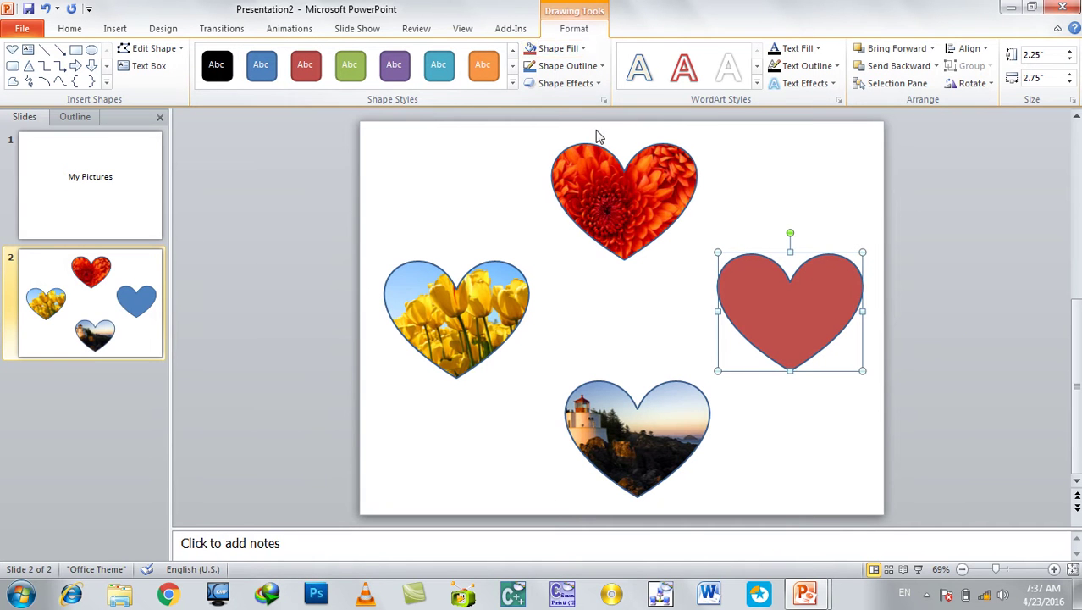
left_click(553, 51)
left_click(565, 217)
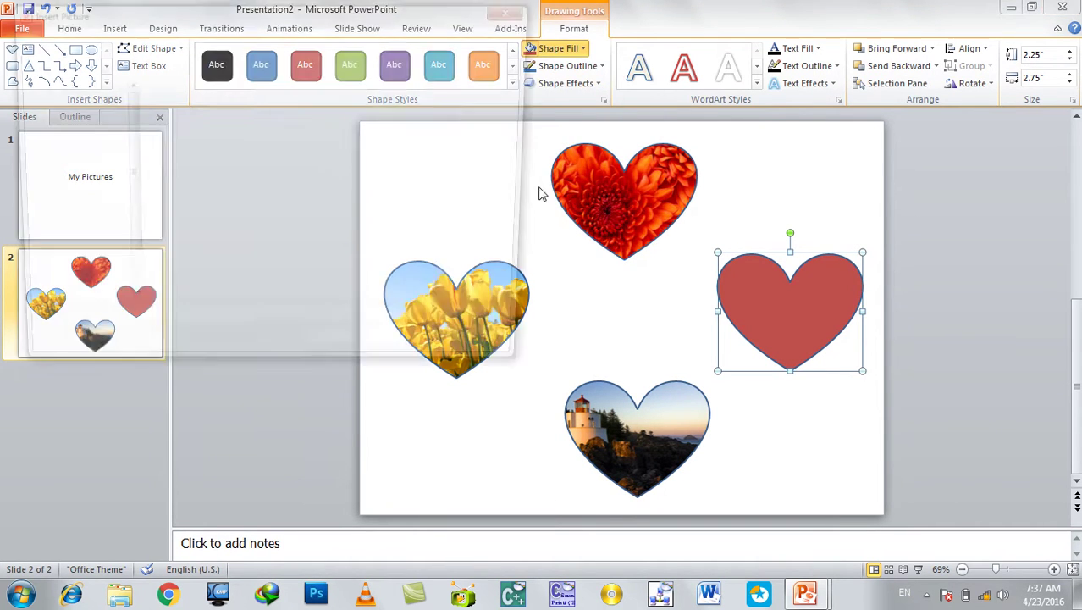
left_click(388, 163)
double_click(388, 163)
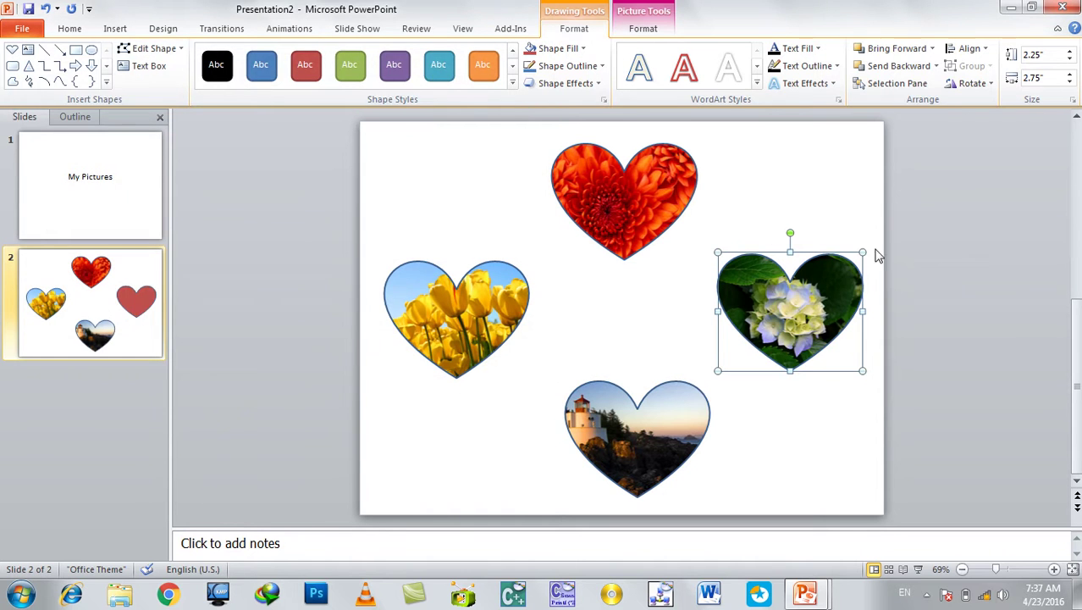
Check slide 1, then reselect each picture-filled heart on slide 2
left_click(966, 209)
left_click(135, 197)
left_click(93, 305)
left_click(636, 176)
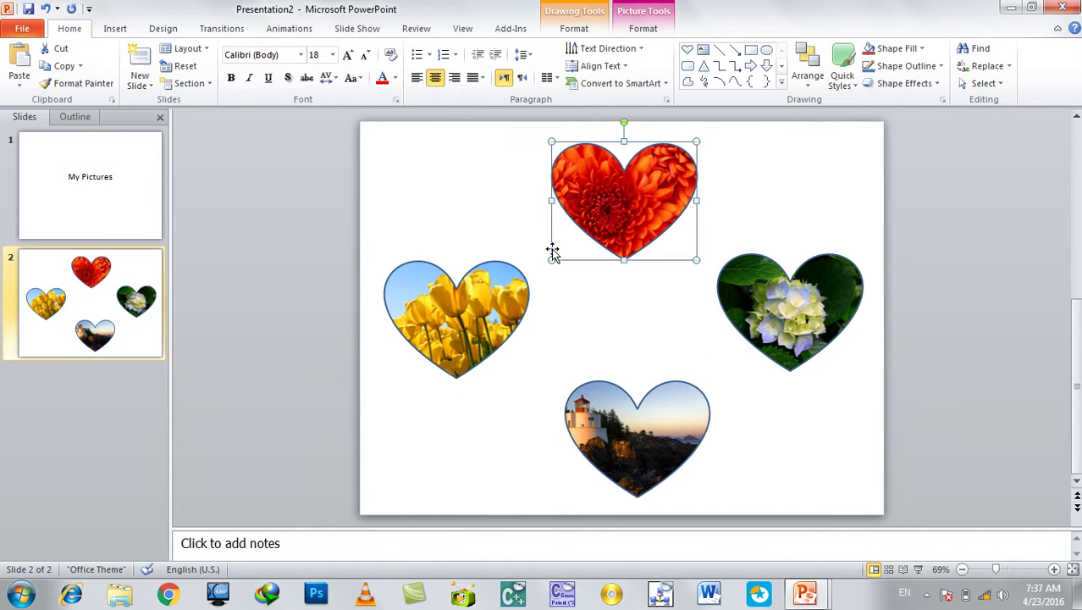
left_click(471, 323)
left_click(666, 422)
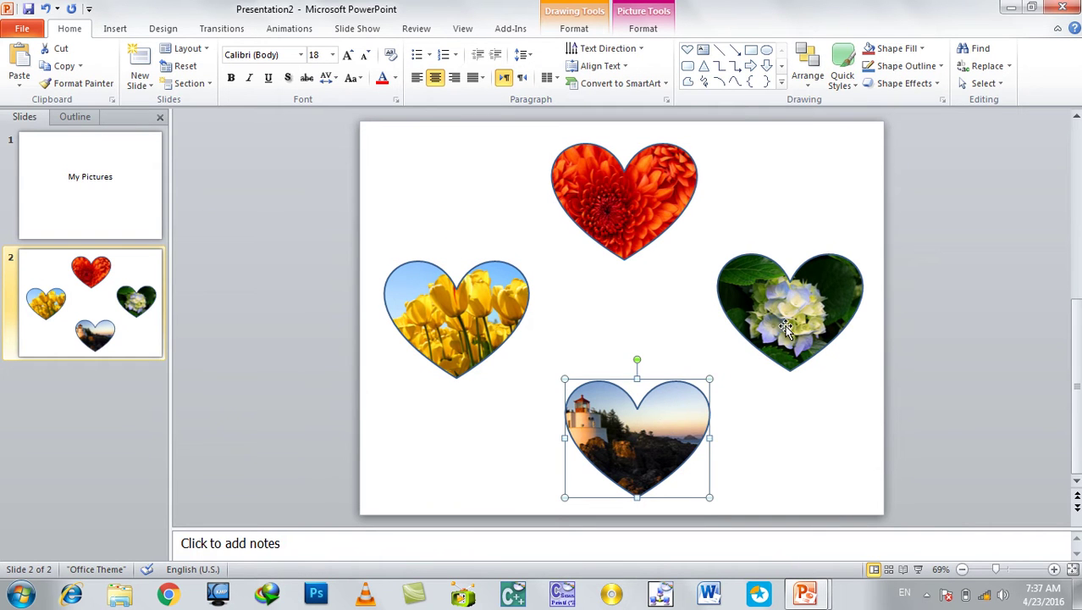
left_click(785, 326)
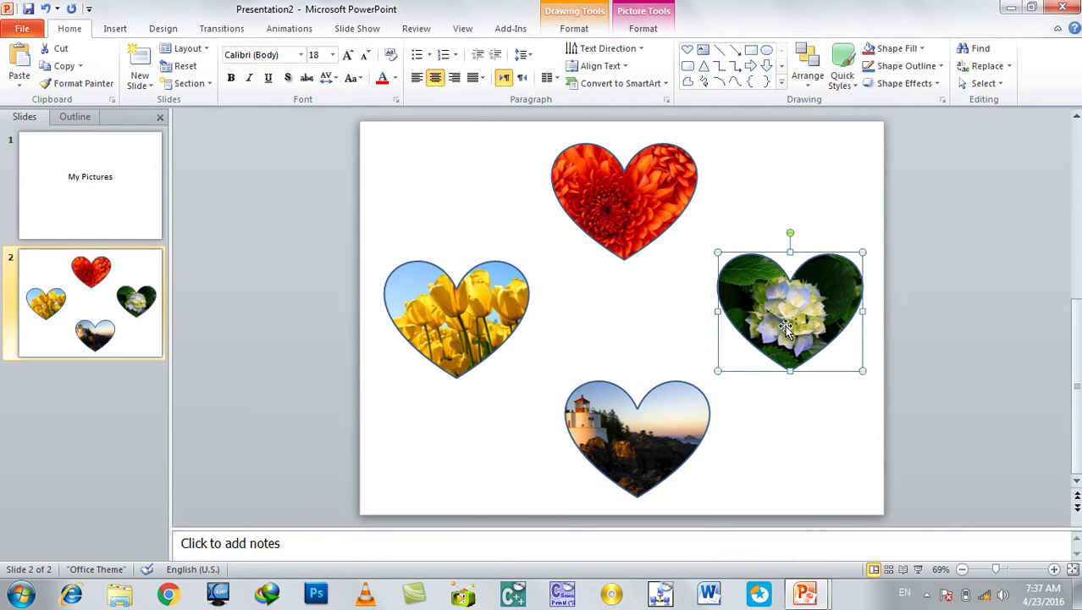
left_click(622, 197)
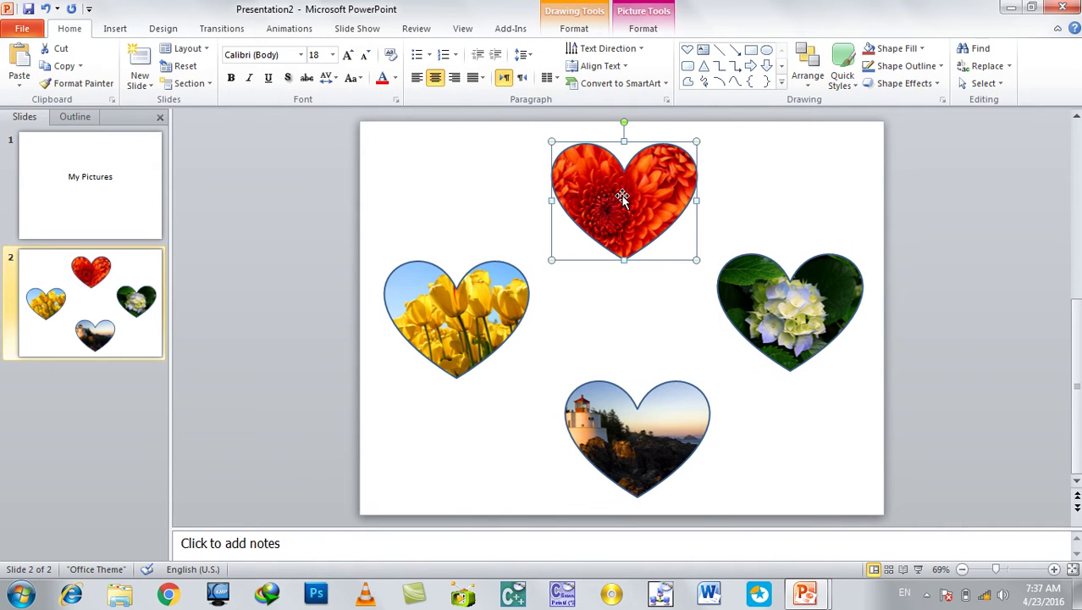
Apply the Window transition to the My Pictures title slide
left_click(289, 28)
left_click(100, 177)
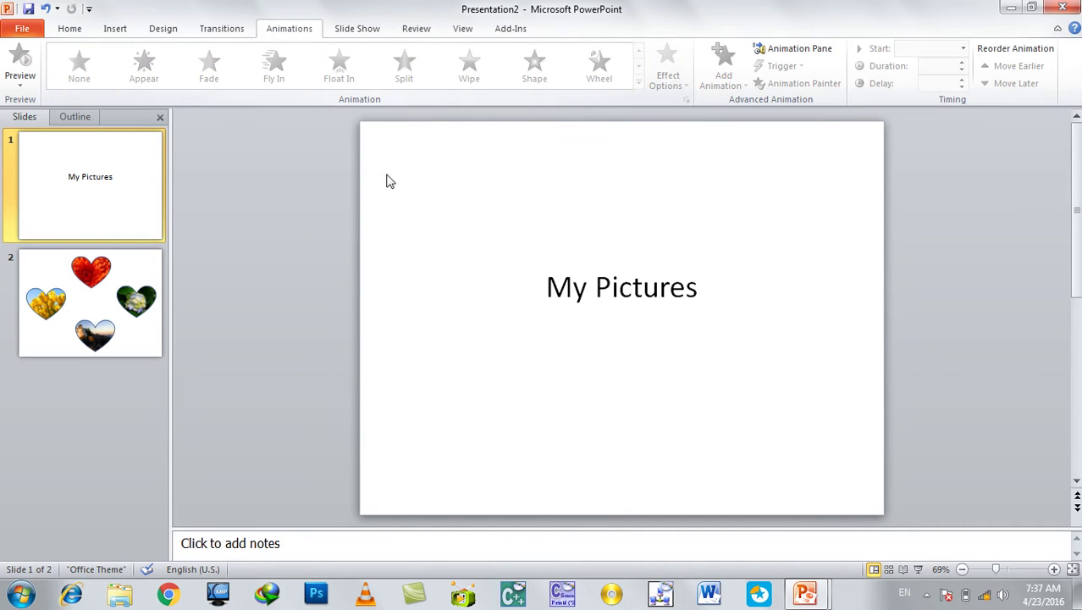
left_click(95, 279)
left_click(90, 229)
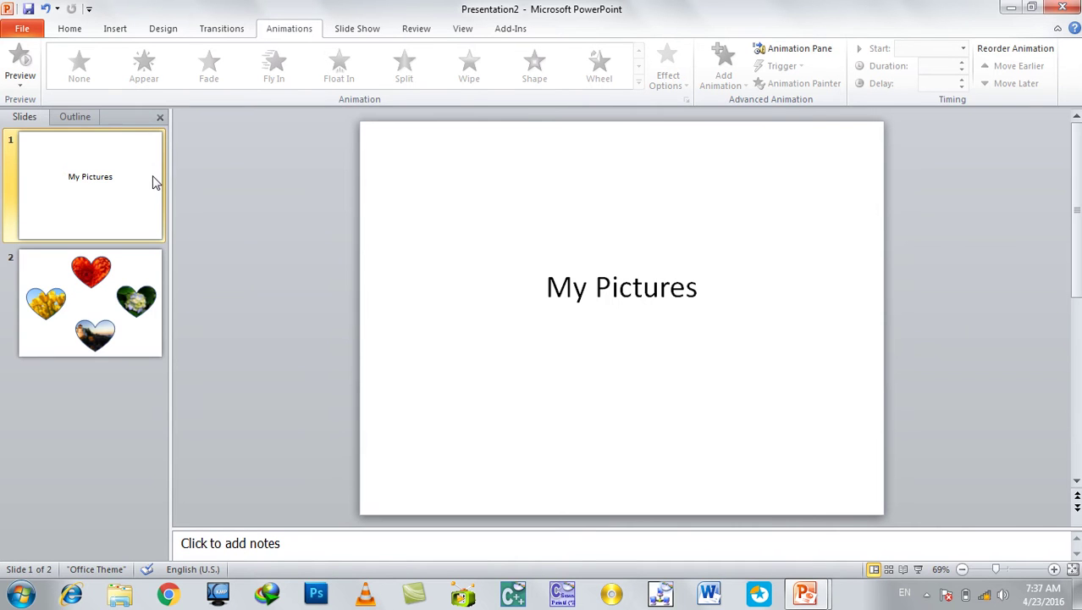
left_click(120, 283)
left_click(71, 215)
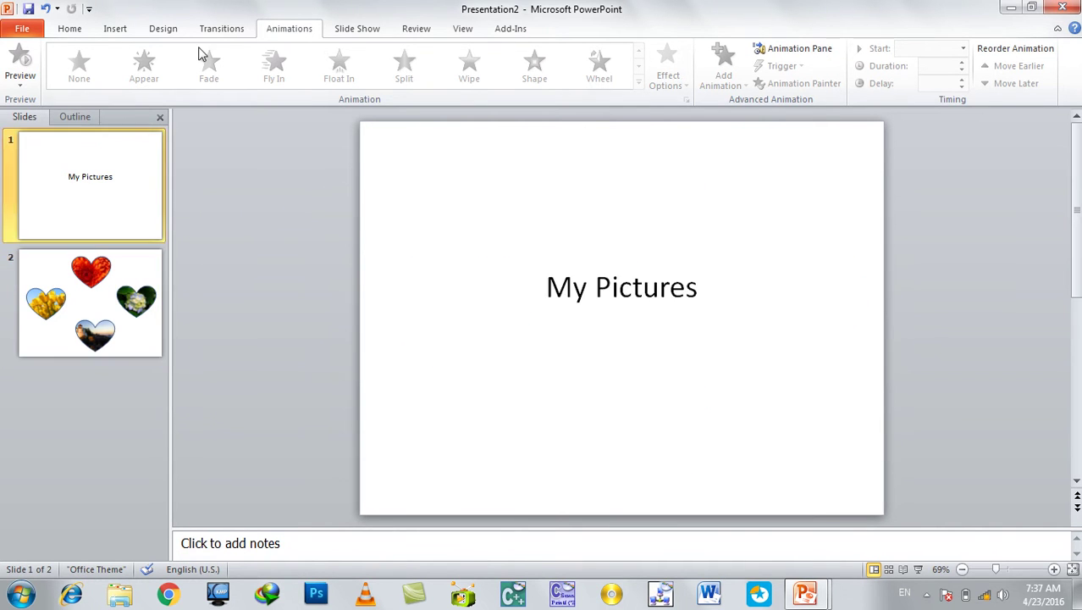
left_click(211, 32)
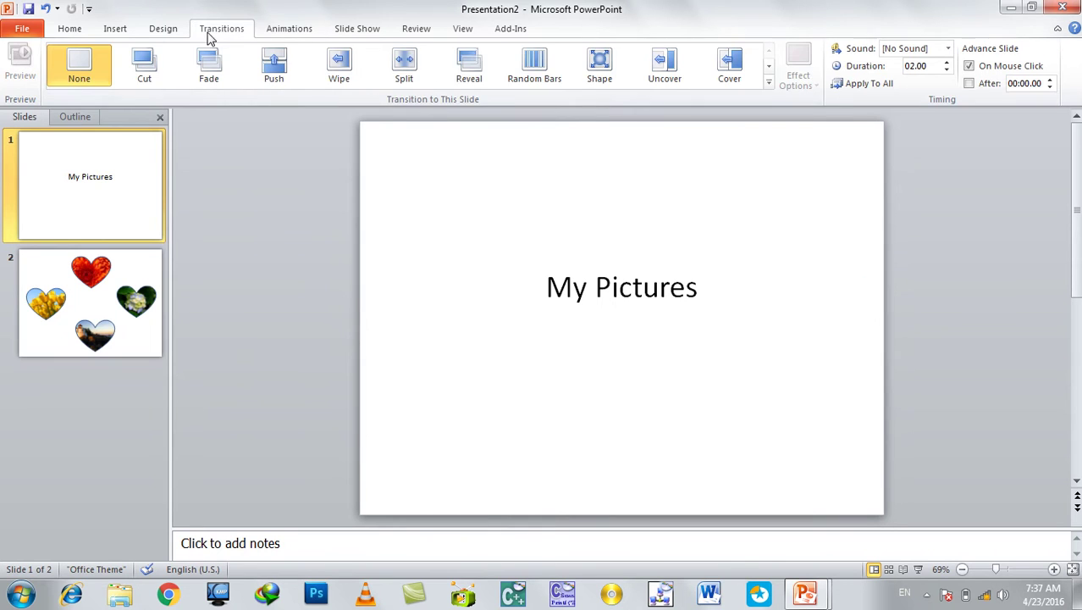
left_click(769, 83)
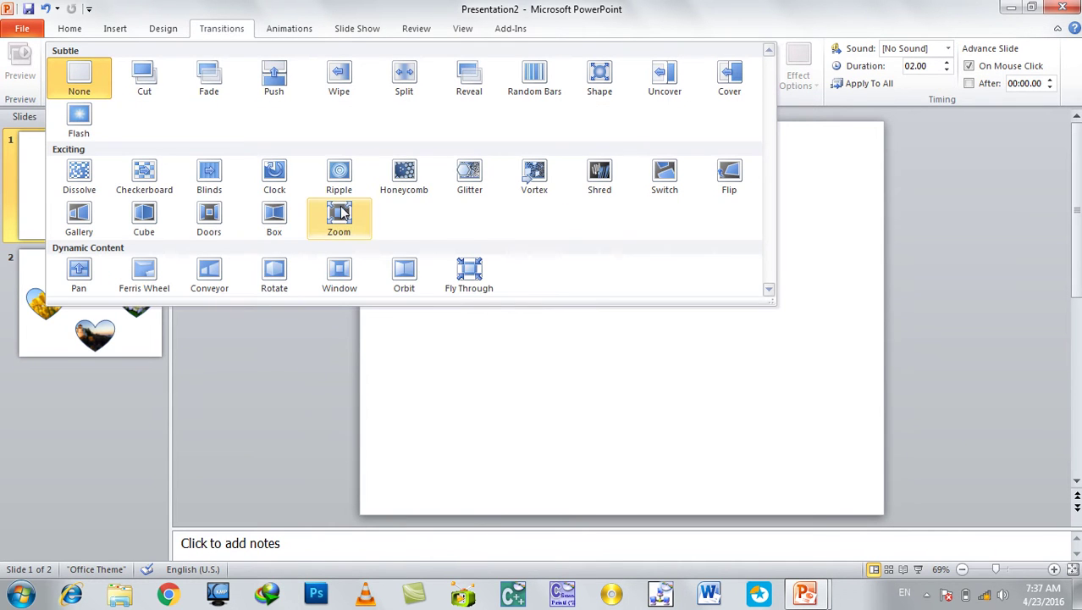
left_click(340, 268)
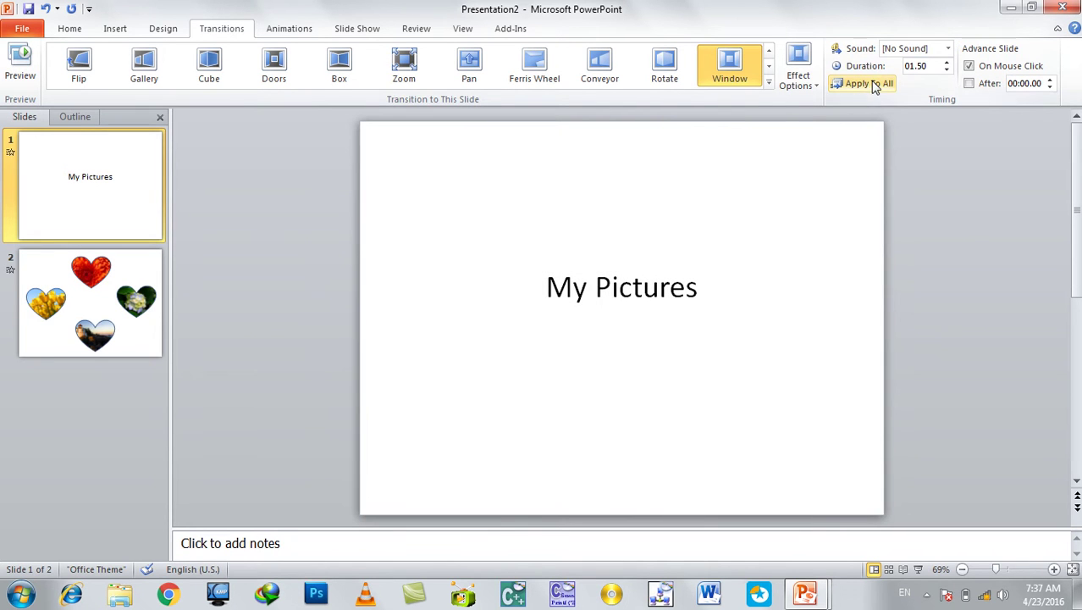
Give the heart pictures slide a 2-second Rotate transition
left_click(53, 305)
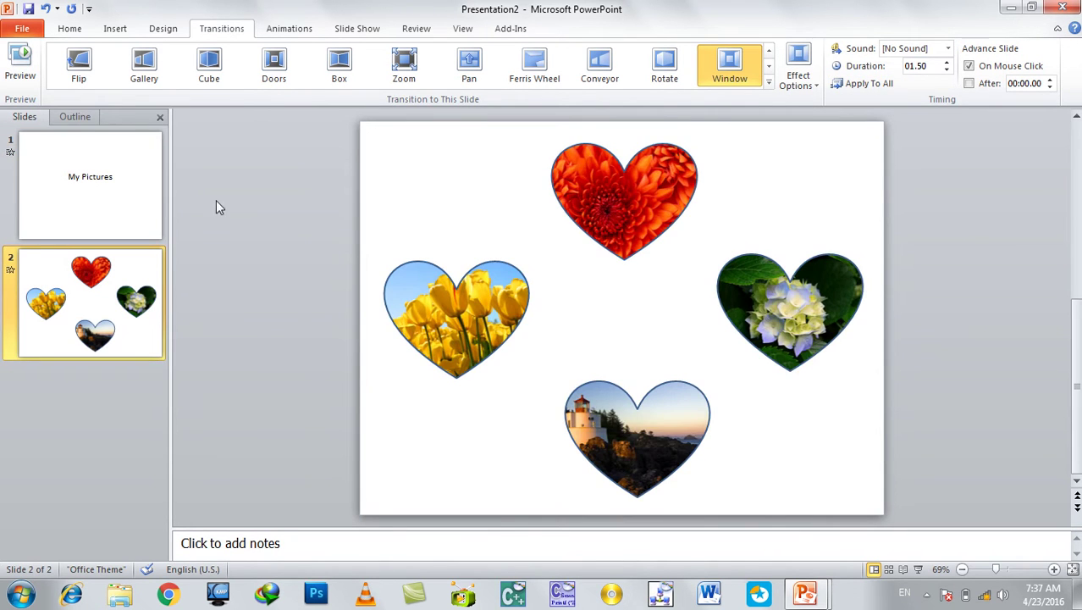
left_click(622, 220)
key("Page_Up")
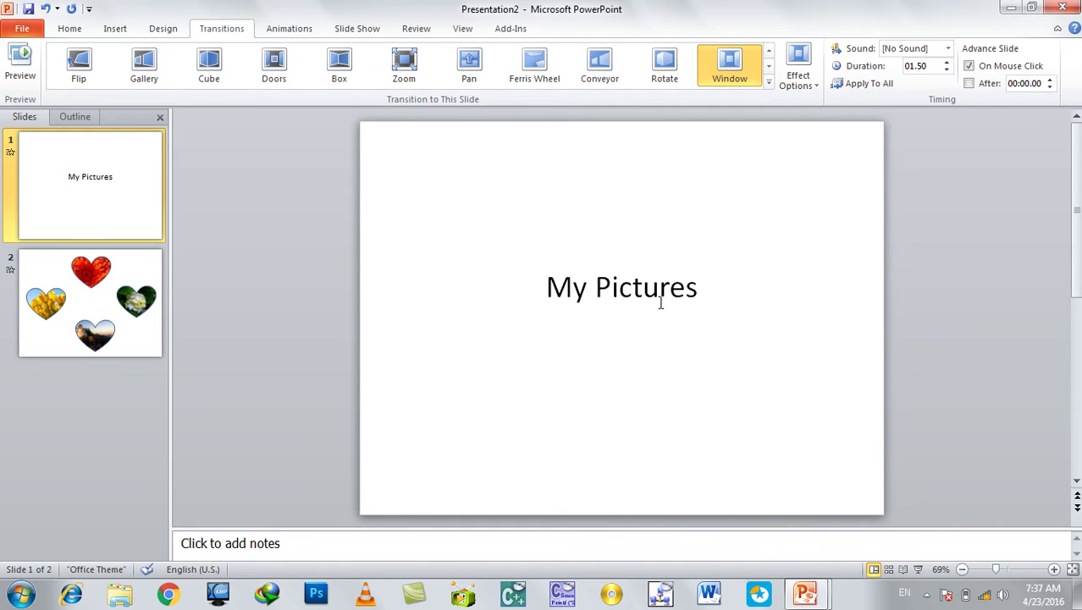
left_click(97, 309)
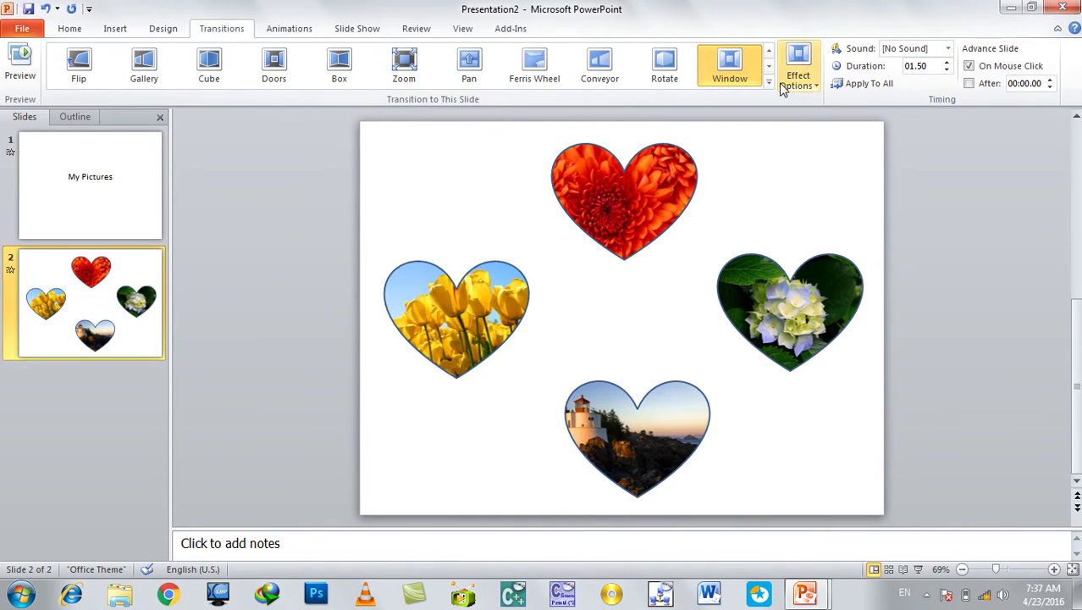
left_click(620, 181)
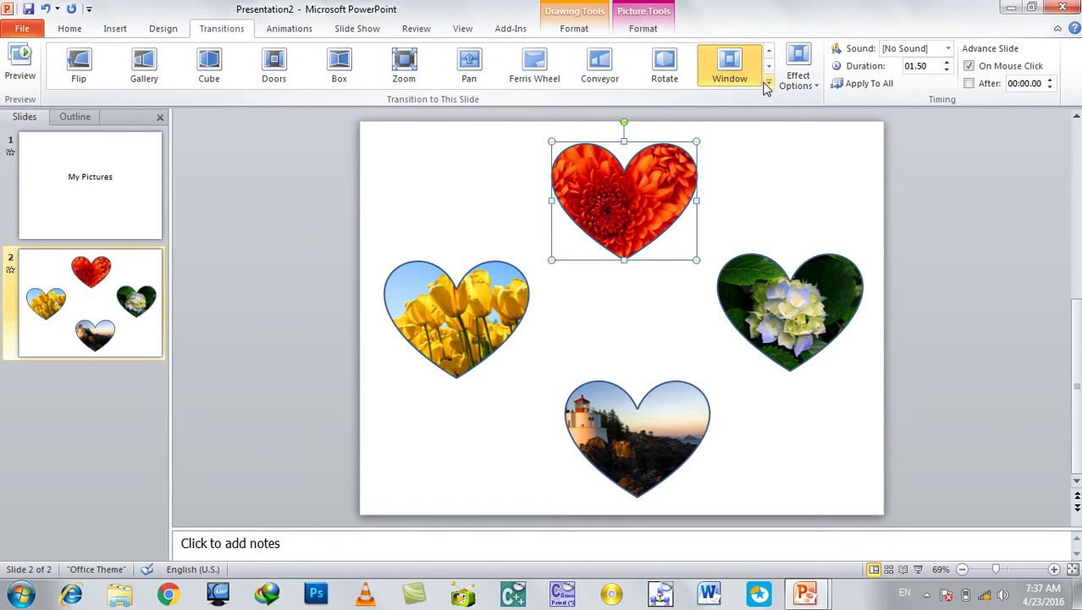
left_click(664, 63)
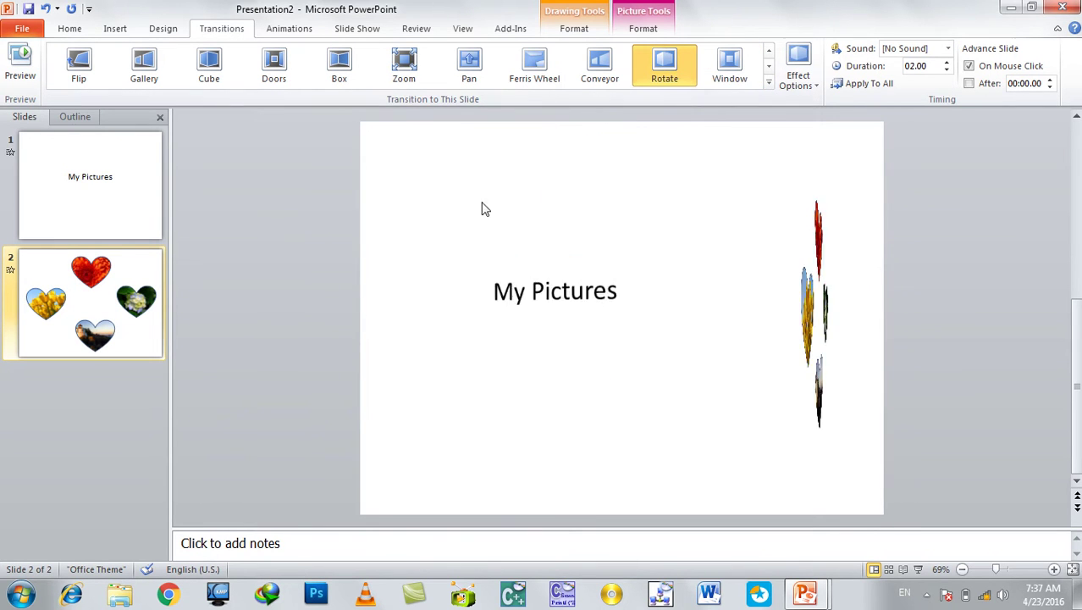
Give the red heart a Float Out exit animation, replacing an initial Fly Out
left_click(286, 30)
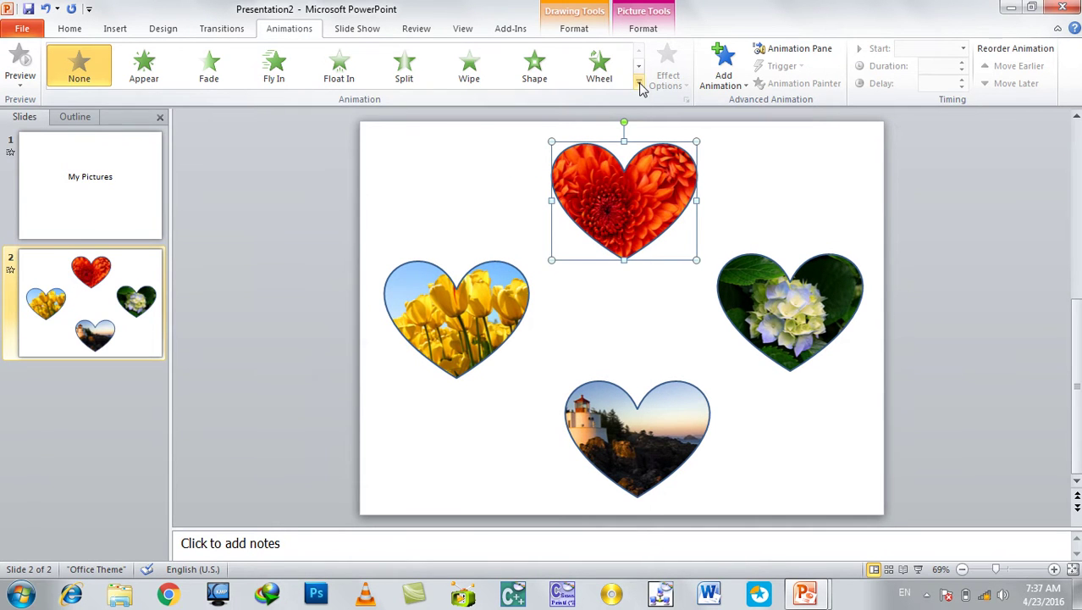
left_click(640, 84)
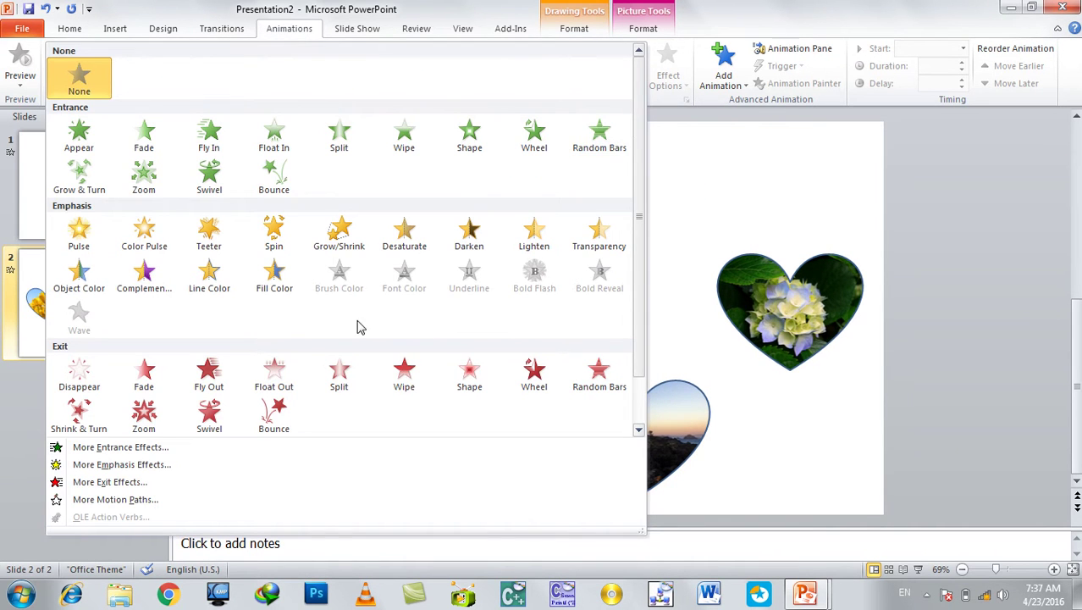
left_click(214, 367)
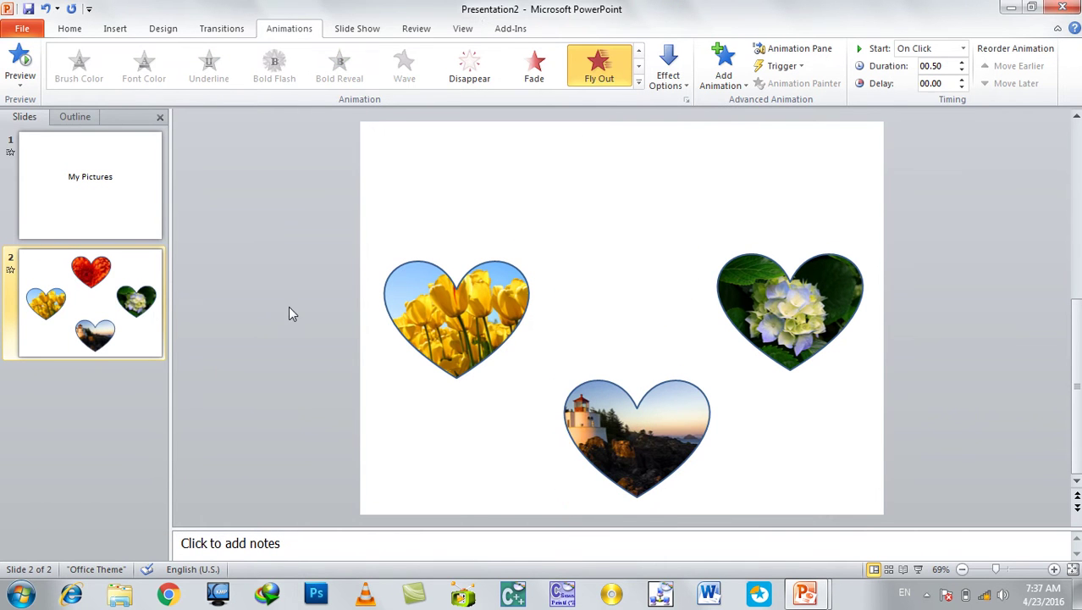
left_click(638, 84)
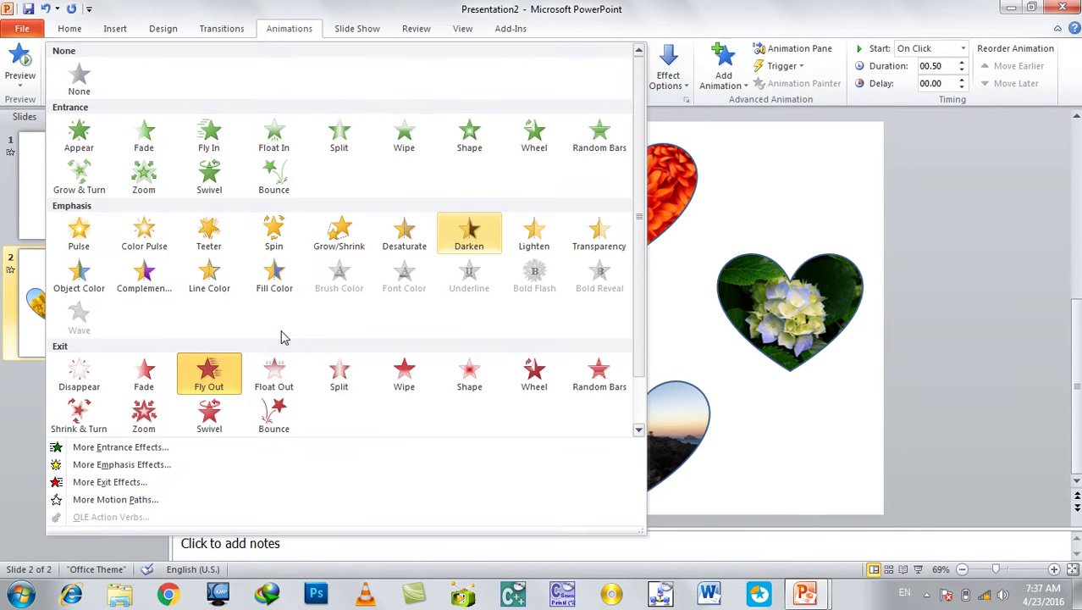
left_click(267, 387)
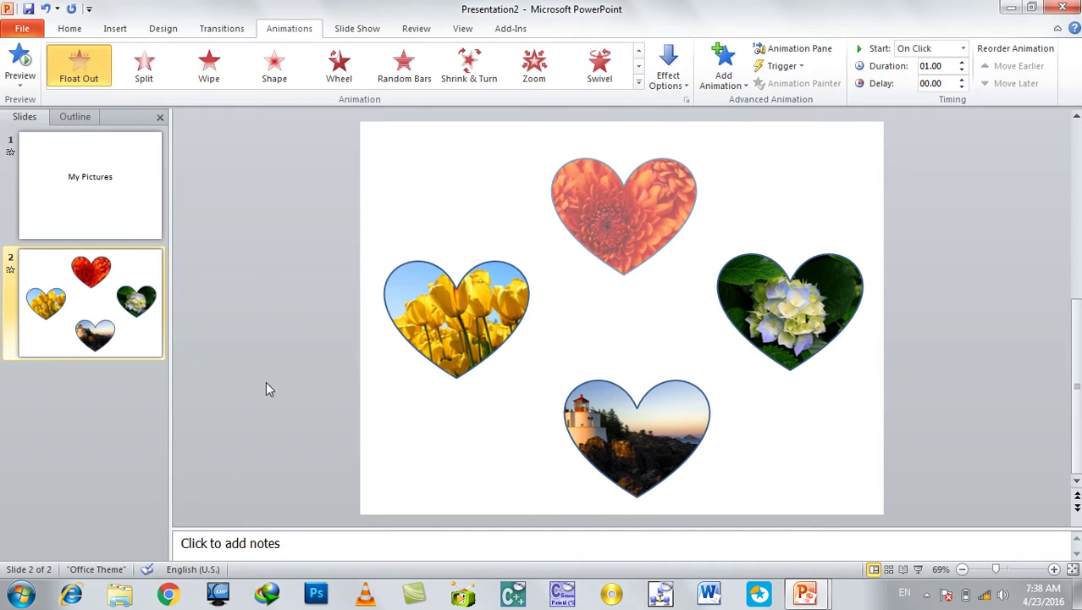
Give the tulip heart a Wheel exit and the hydrangea heart a Fade exit
left_click(474, 309)
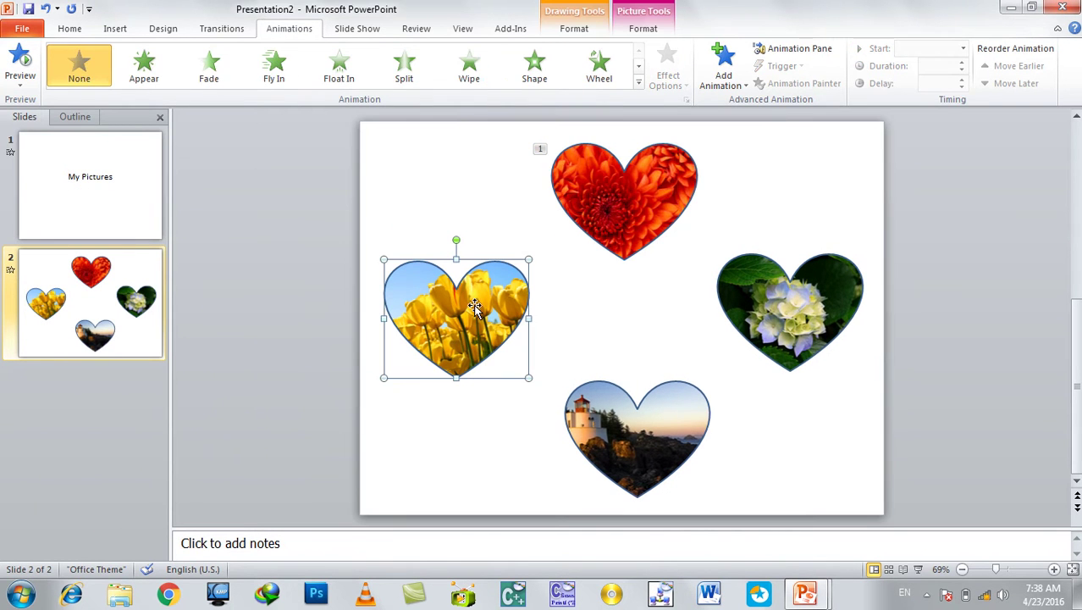
left_click(639, 82)
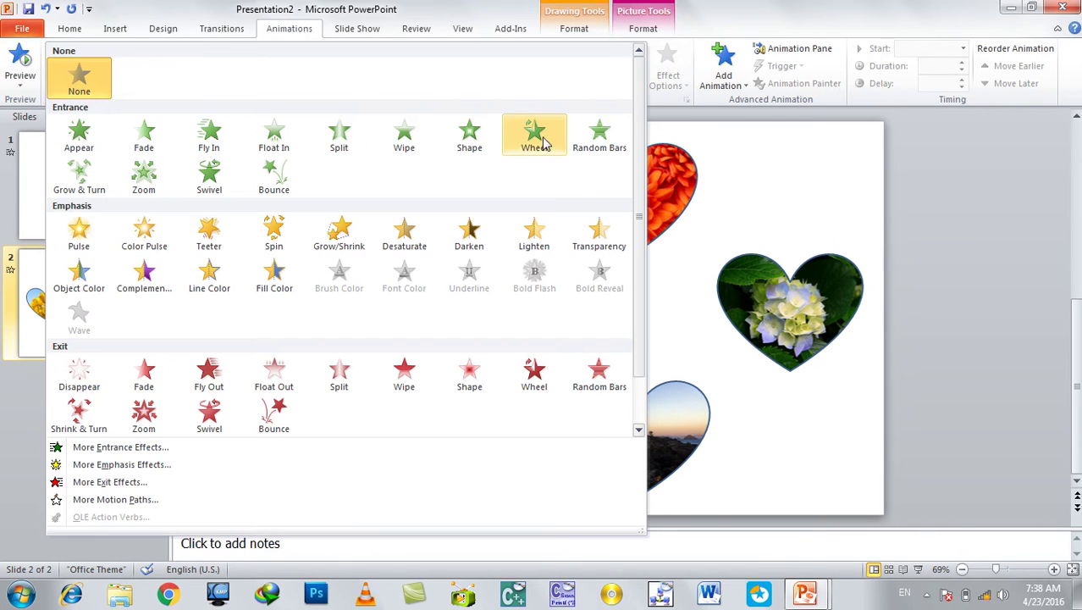
left_click(535, 378)
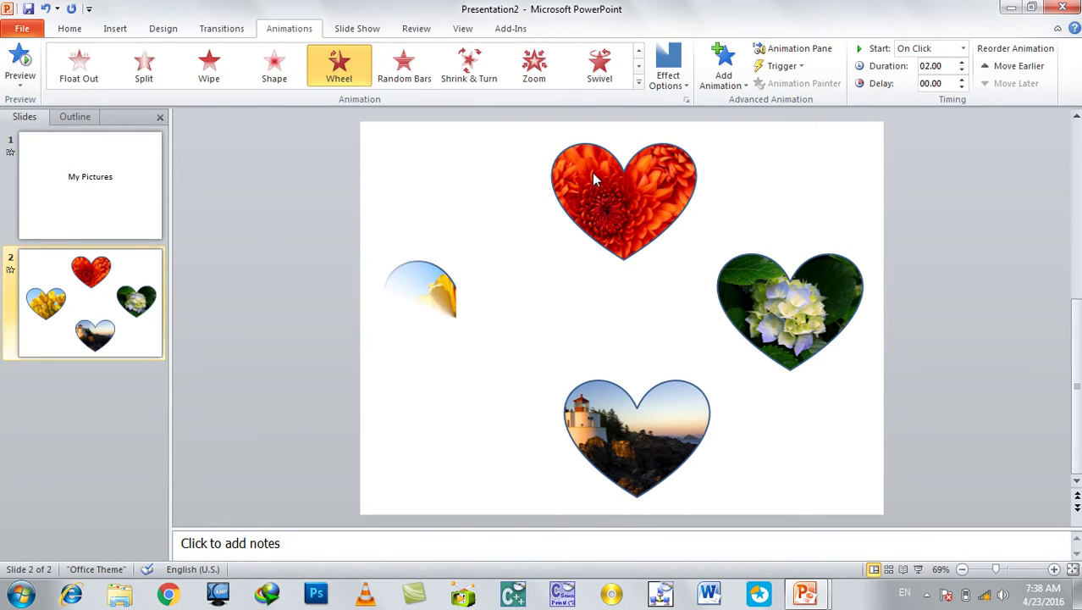
left_click(788, 302)
left_click(638, 84)
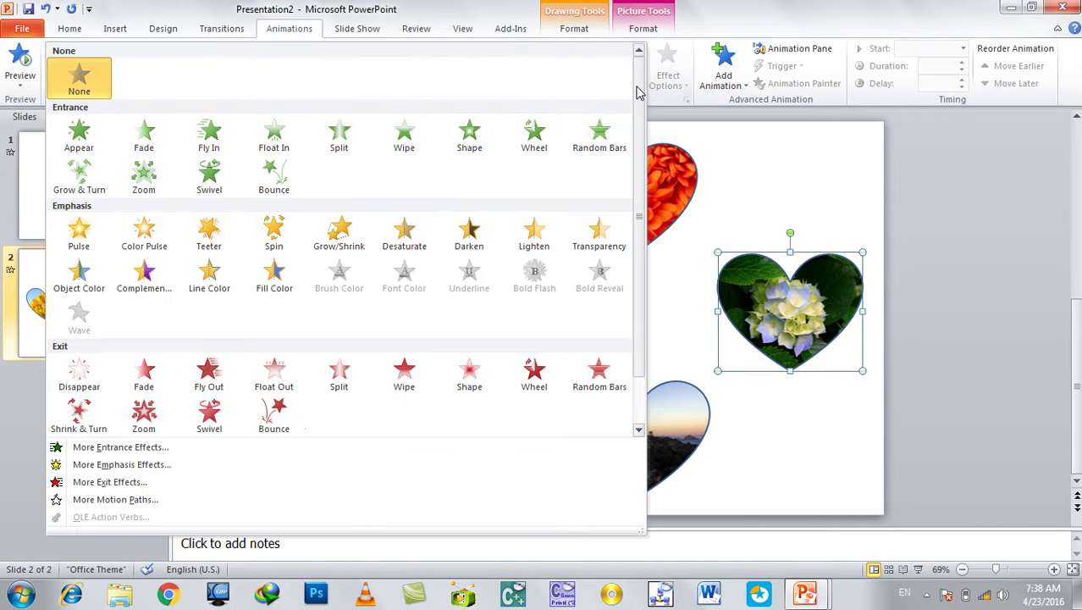
left_click(146, 379)
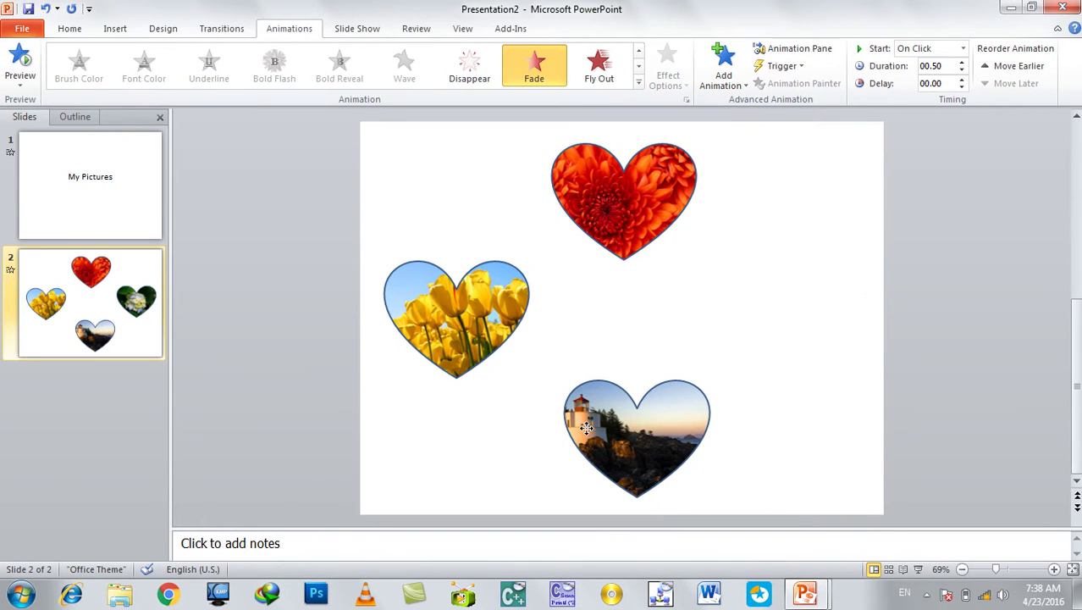
Give the lighthouse heart a Fly In entrance animation
left_click(585, 427)
left_click(641, 85)
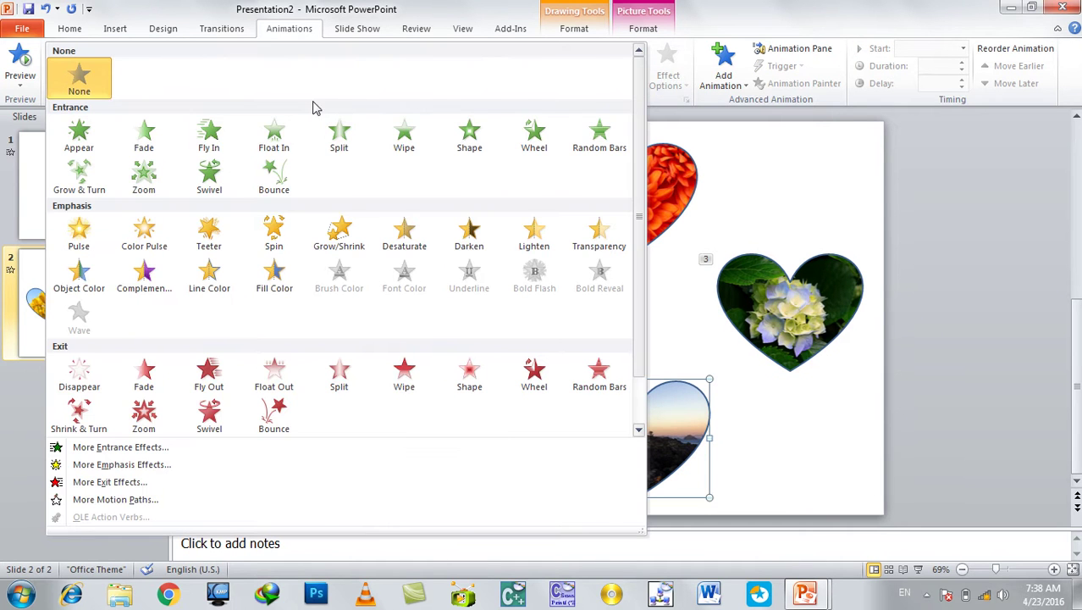
left_click(209, 135)
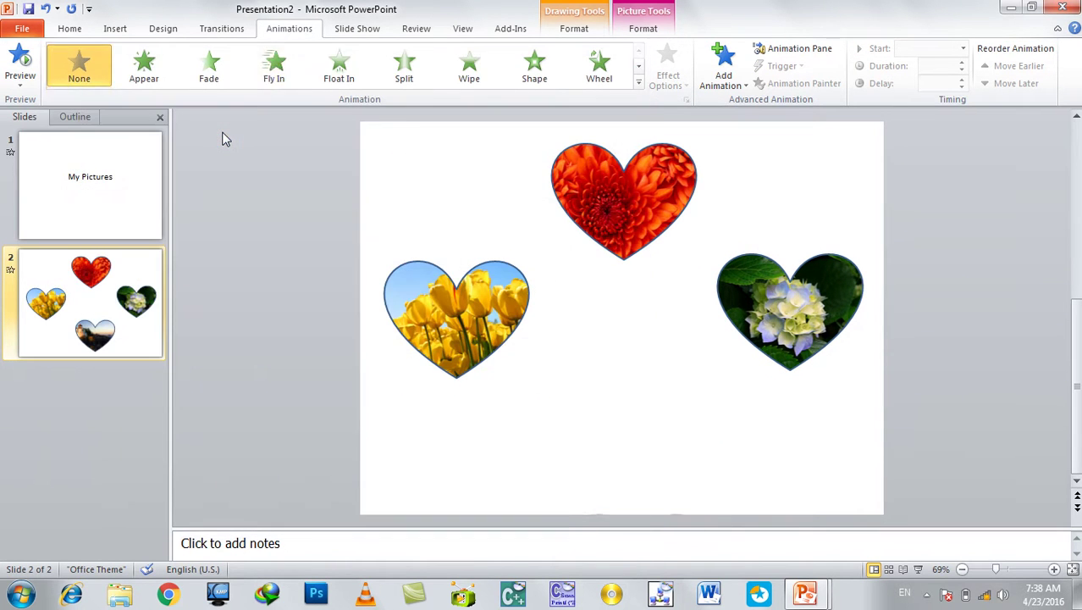
key("F5")
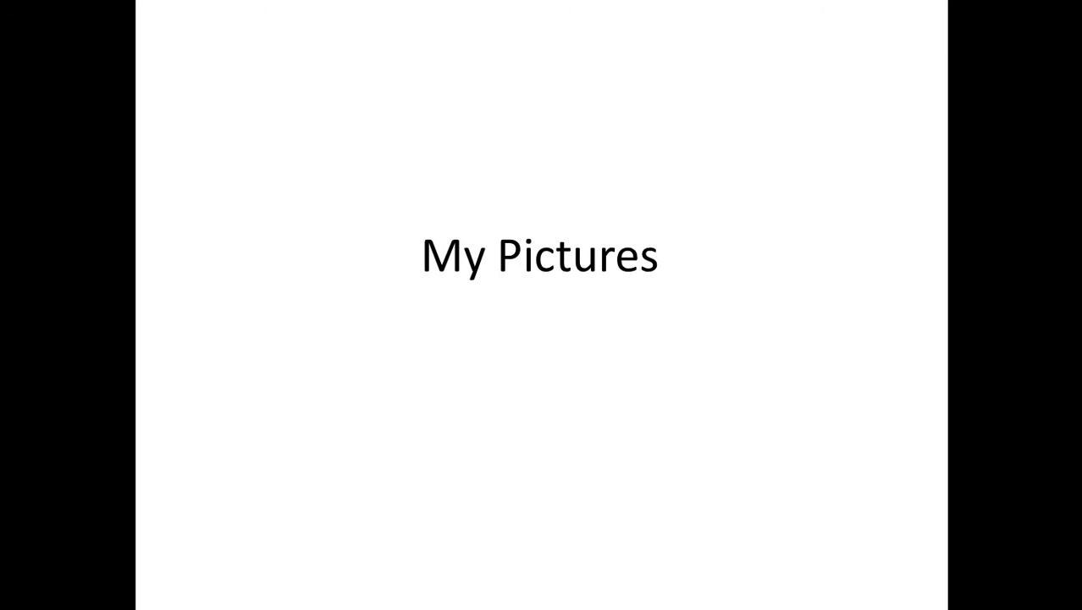
key("space")
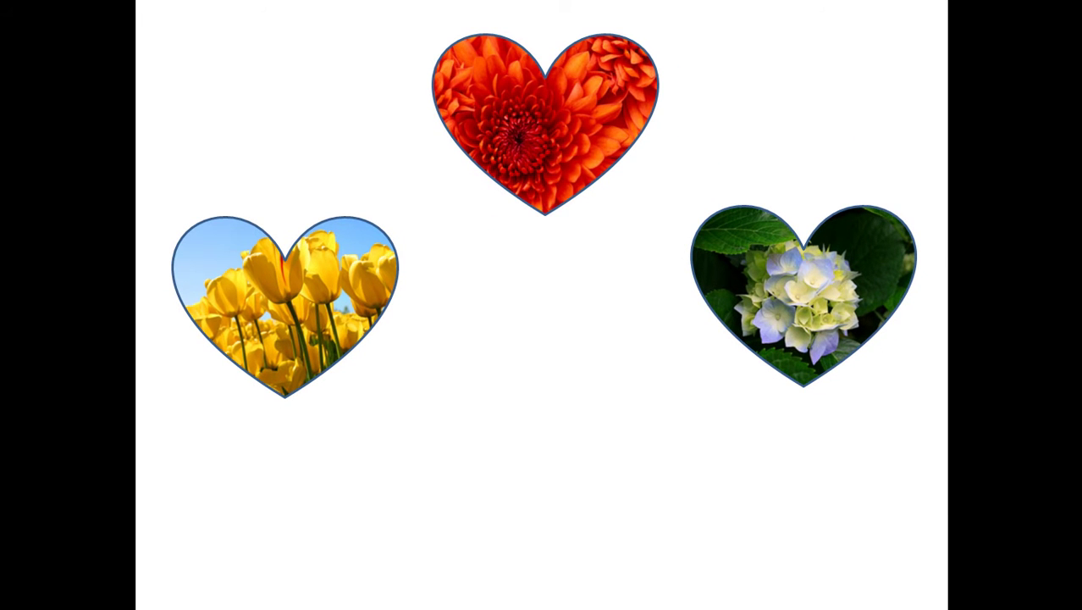
key("space")
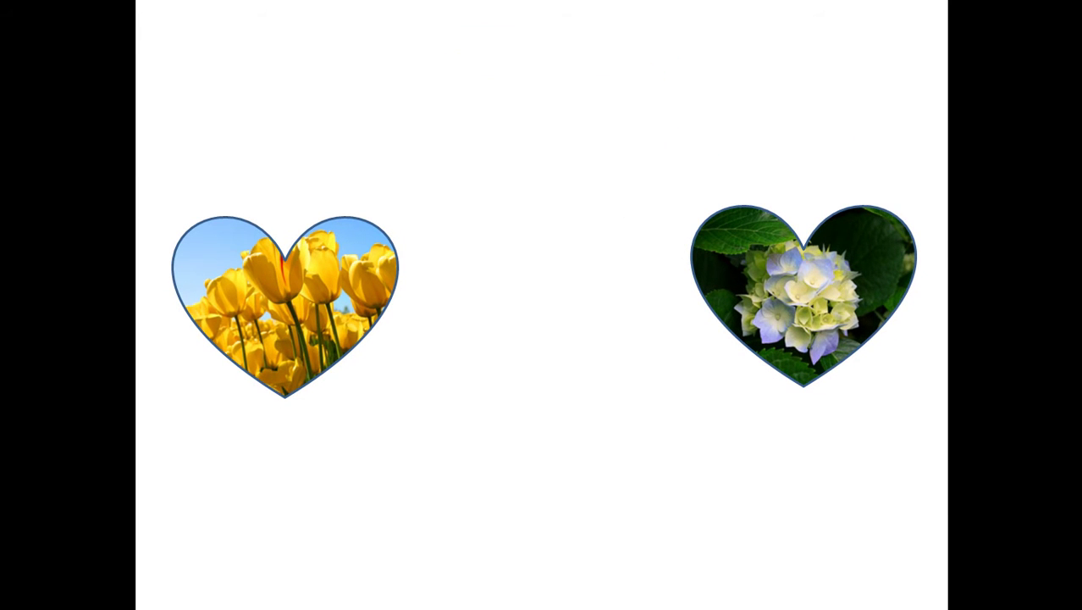
key("space")
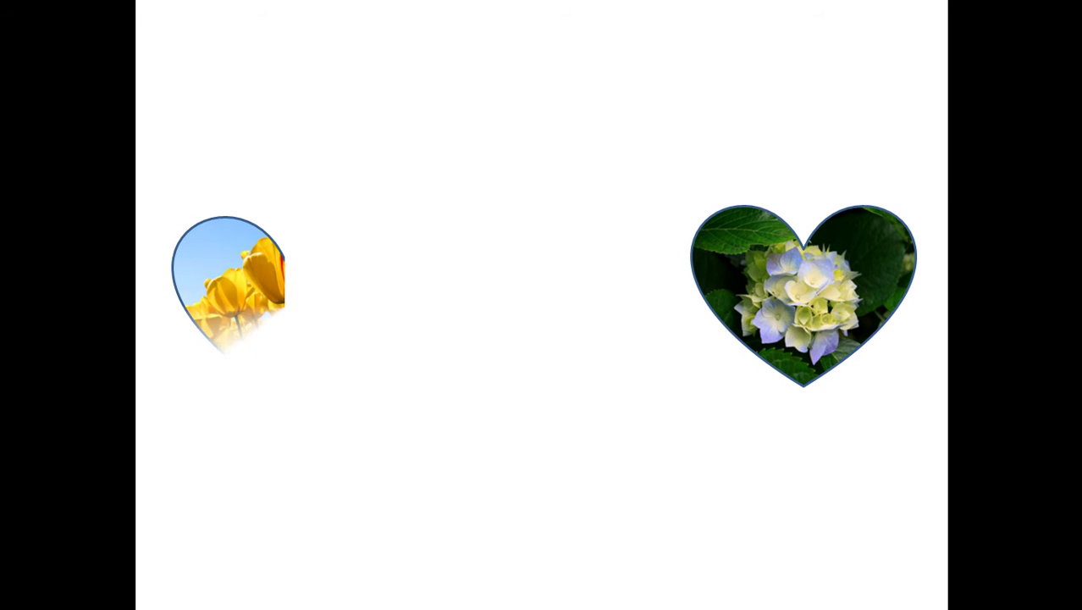
key("space")
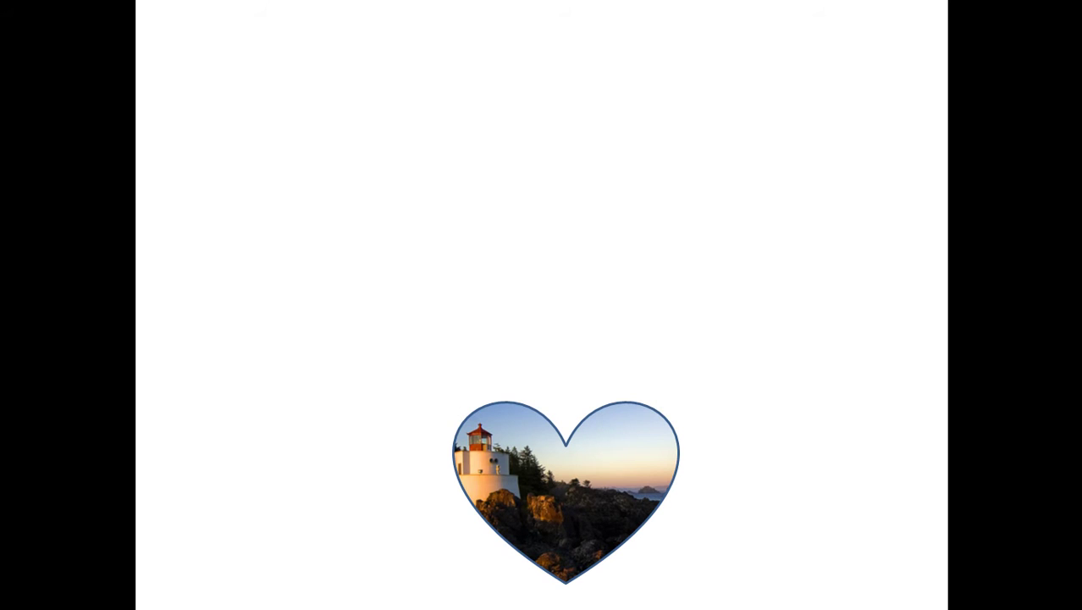
key("space")
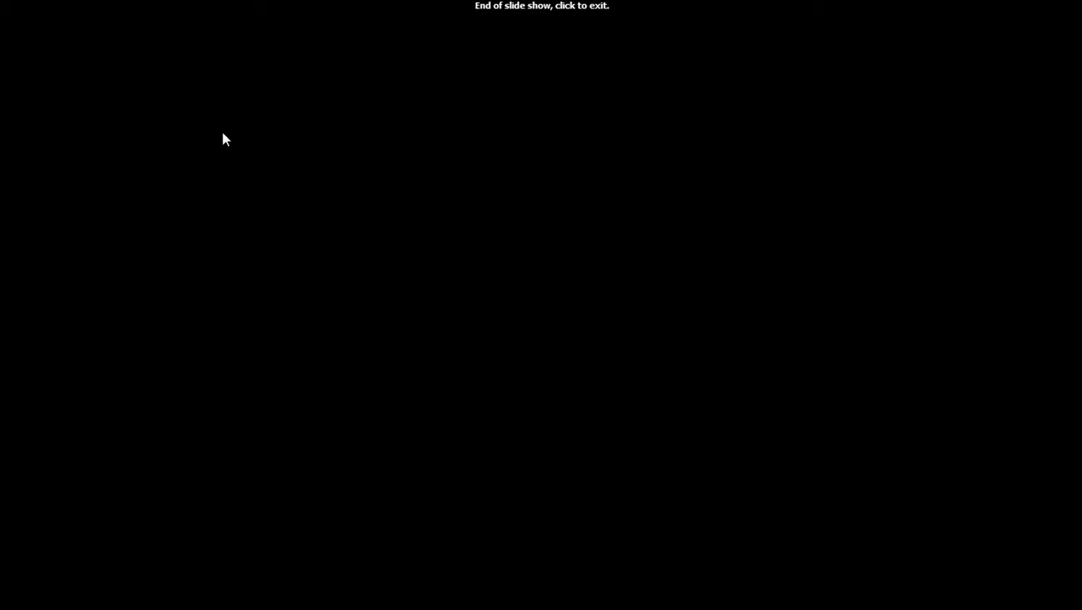
key("space")
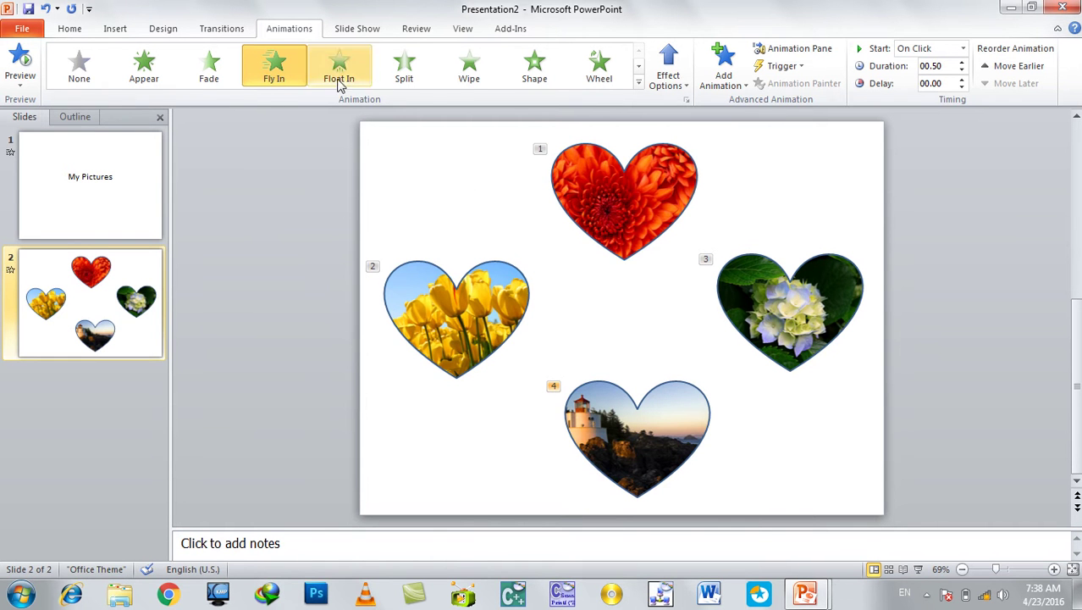
Change the red heart's animation to the Float Up entrance effect
left_click(639, 83)
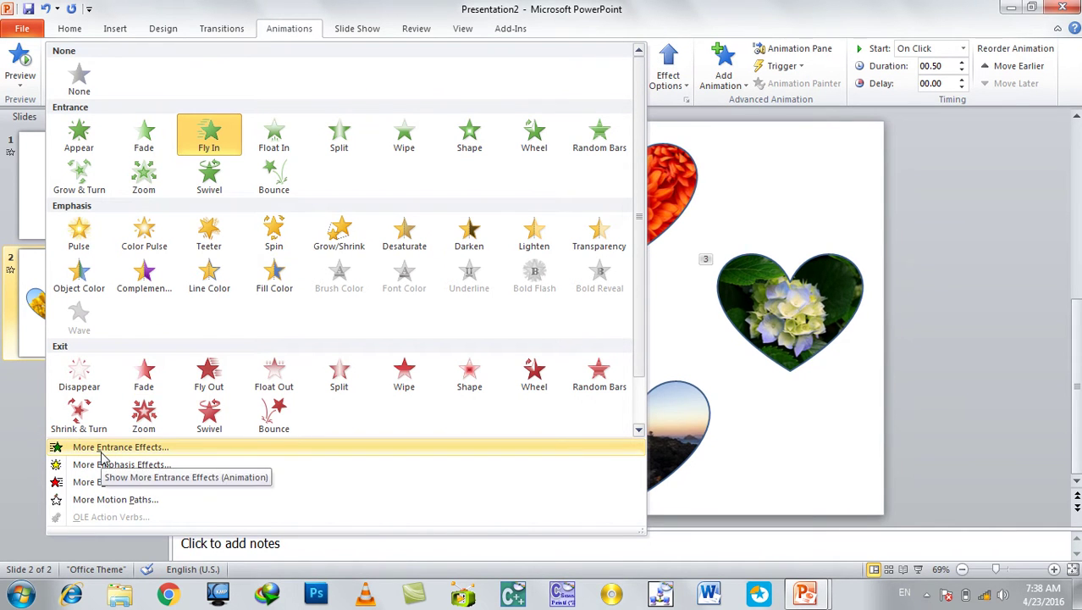
left_click(731, 203)
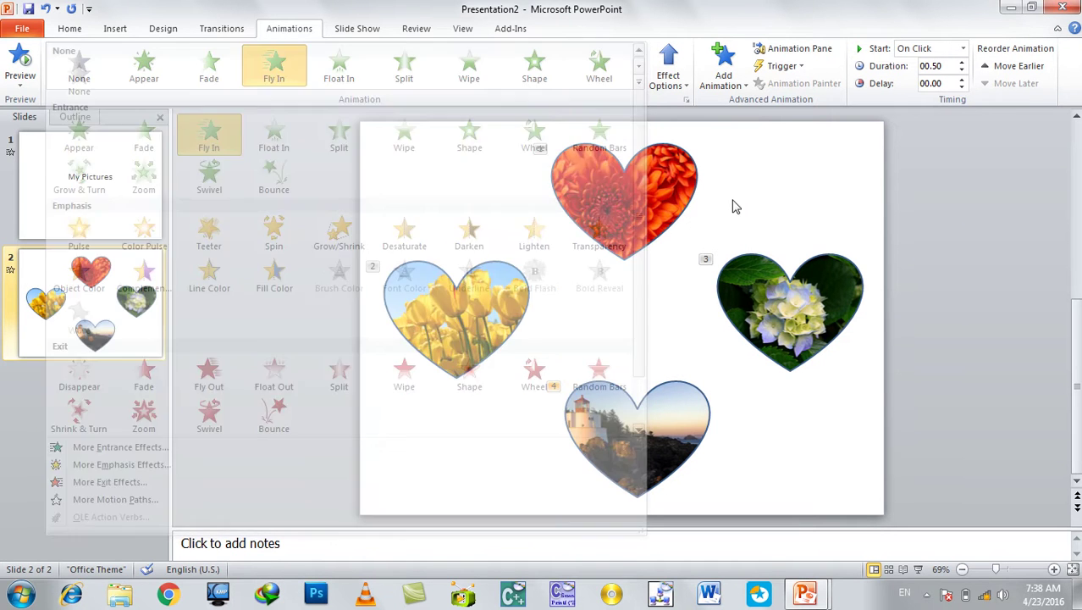
left_click(639, 85)
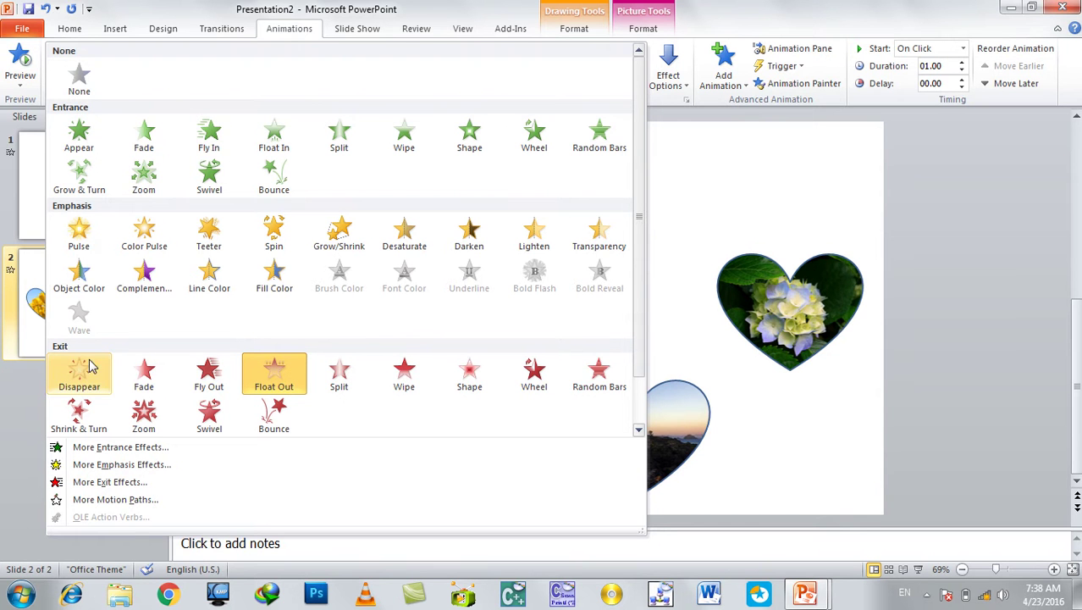
left_click(119, 448)
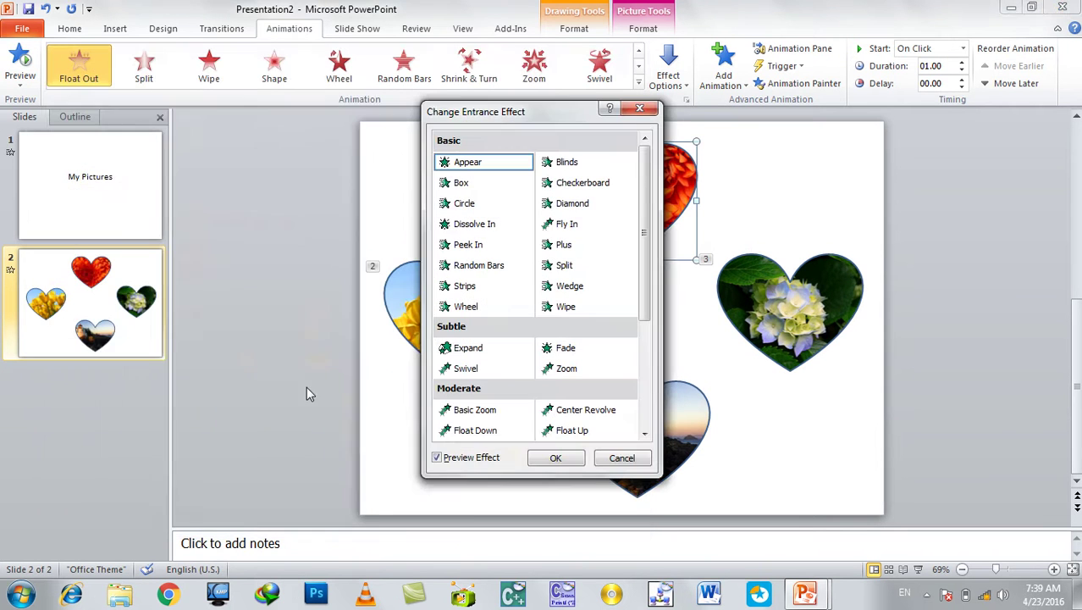
left_click_drag(555, 126, 307, 121)
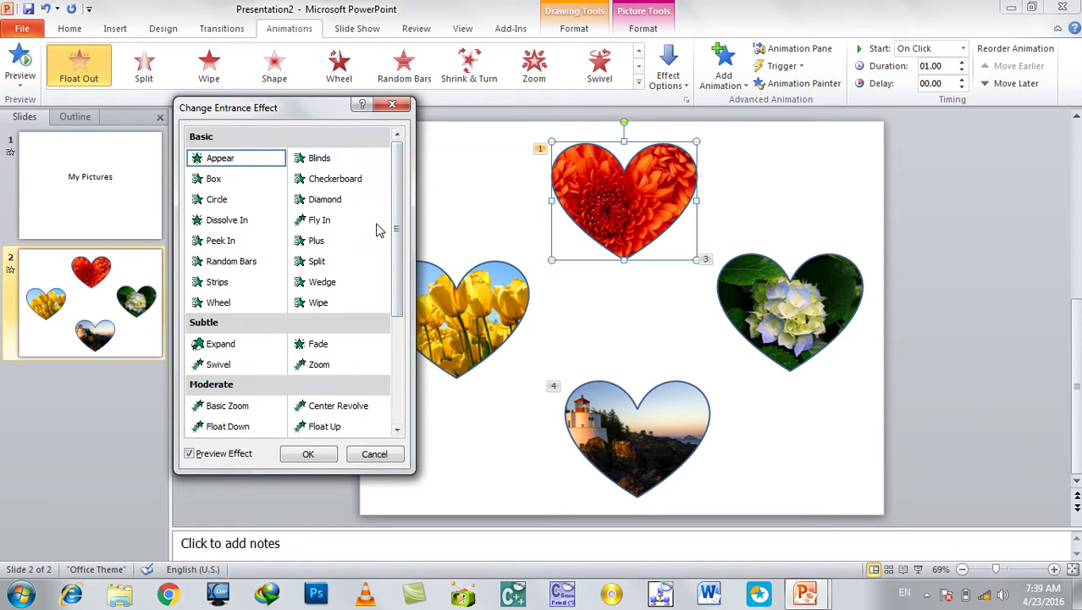
left_click(323, 223)
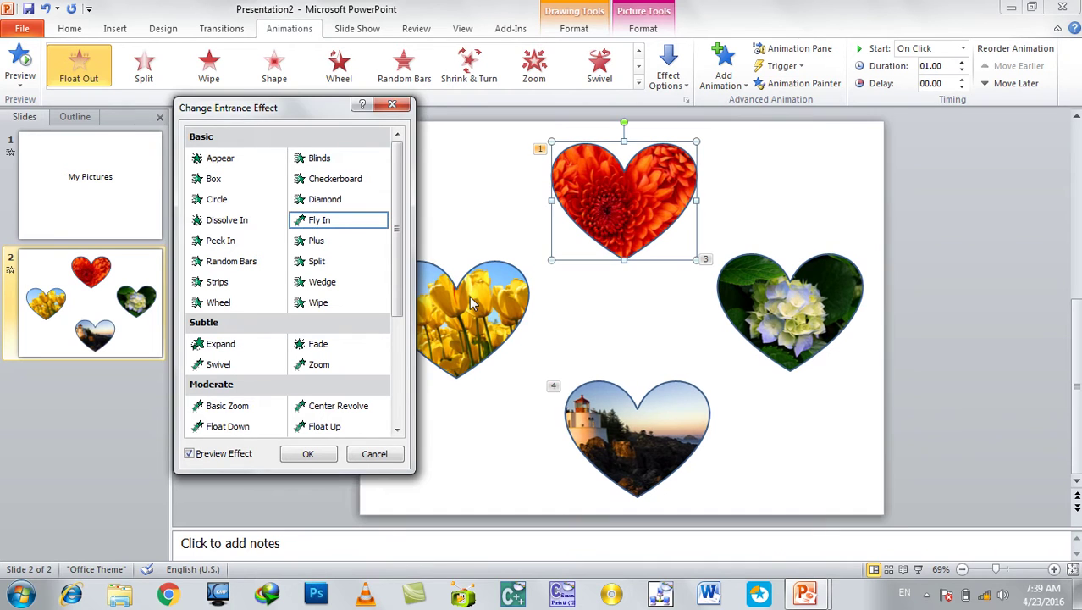
left_click(328, 428)
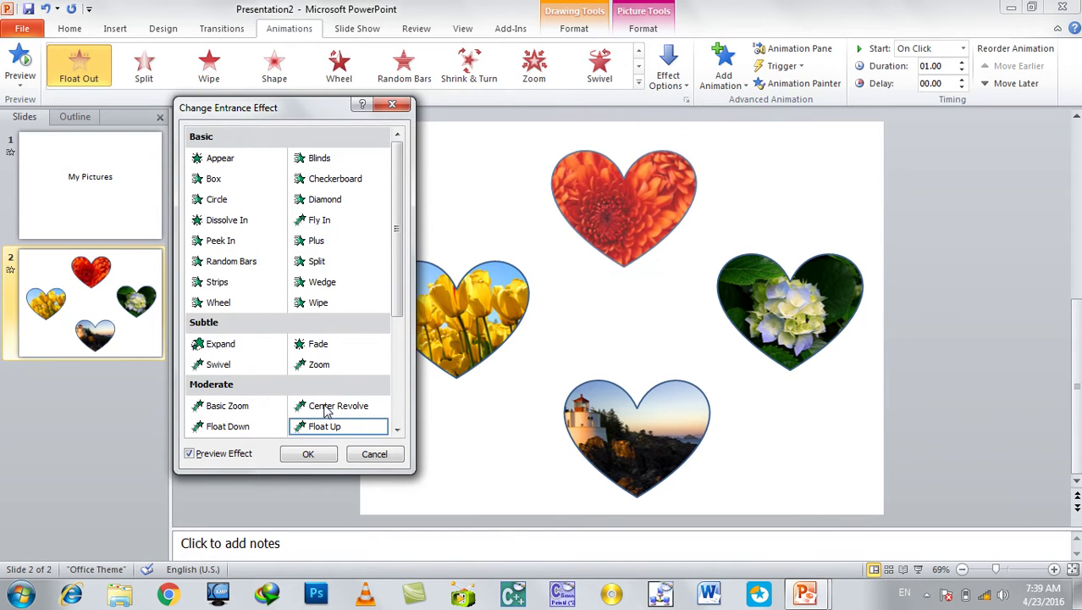
left_click(320, 460)
Give the tulip heart a Strips entrance effect, after trying Random Bars
left_click(416, 357)
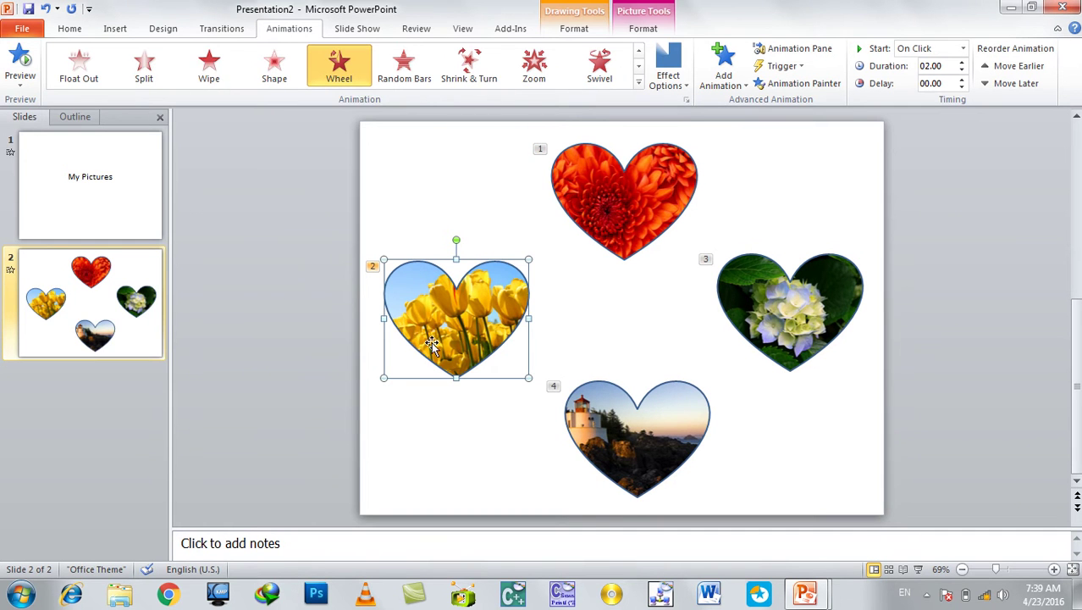
left_click(639, 83)
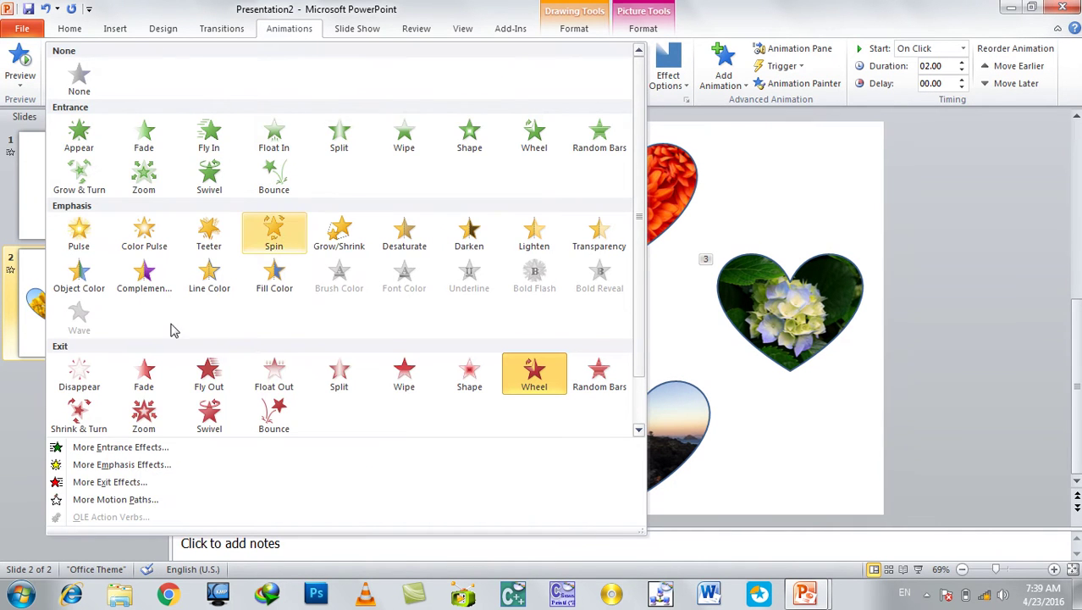
left_click(105, 448)
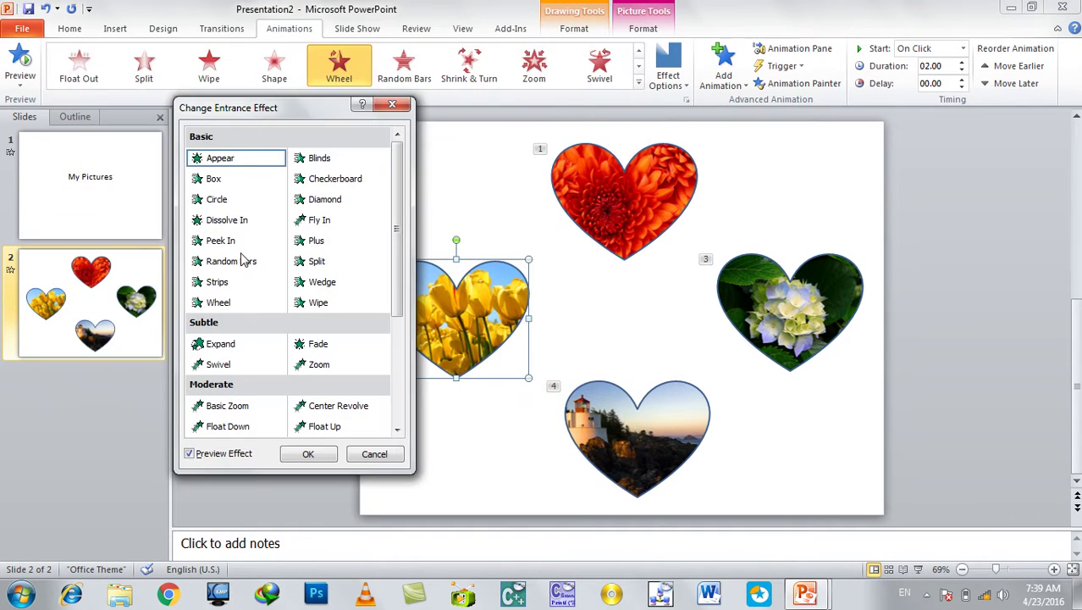
left_click(217, 266)
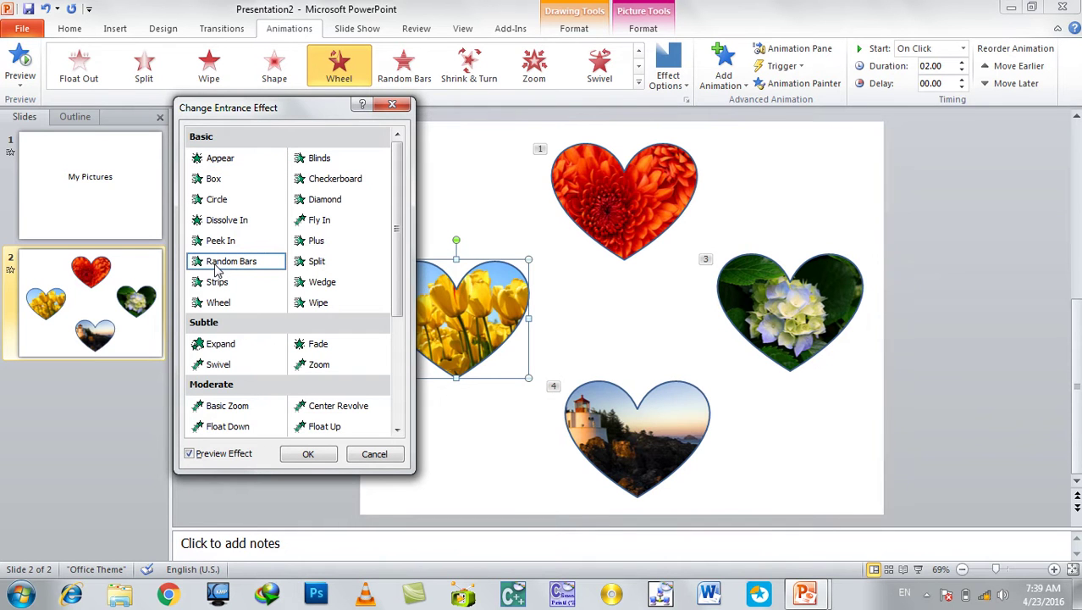
left_click(217, 285)
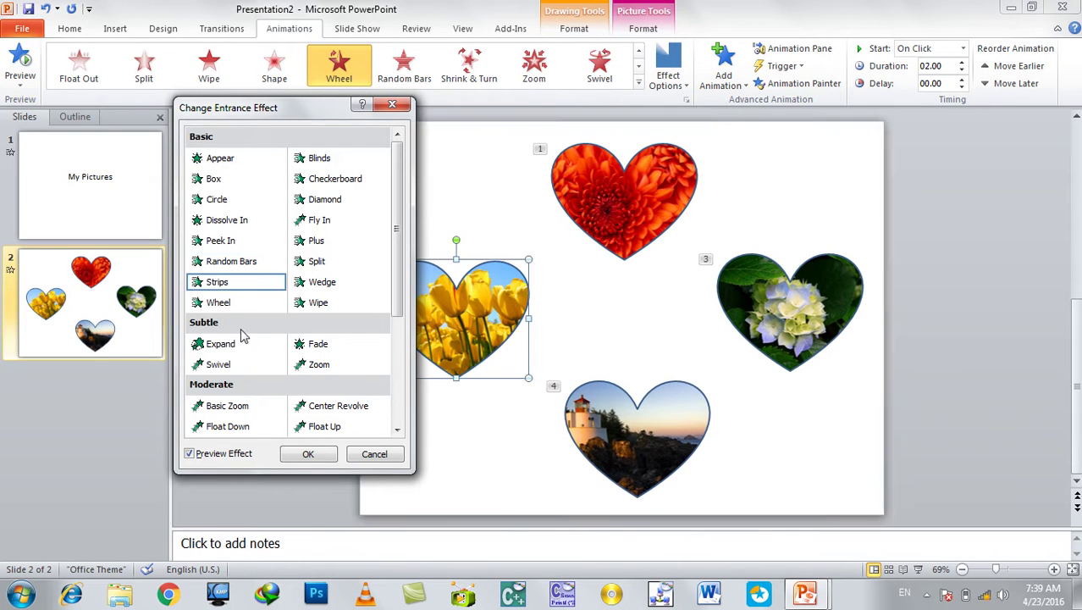
left_click(307, 453)
left_click(735, 322)
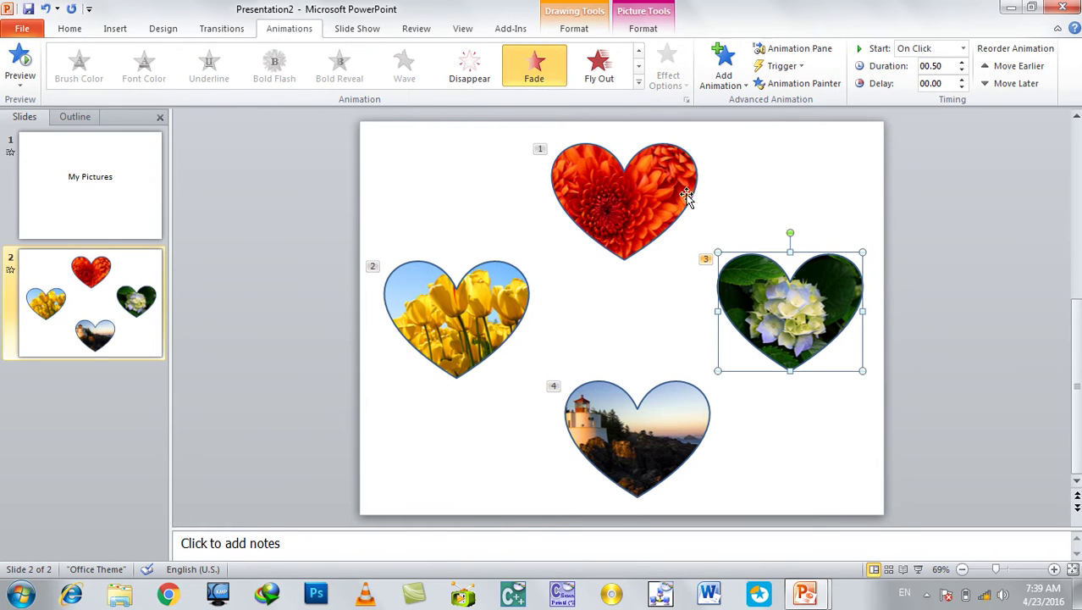
Give the hydrangea heart a Fly Out exit effect
left_click(639, 84)
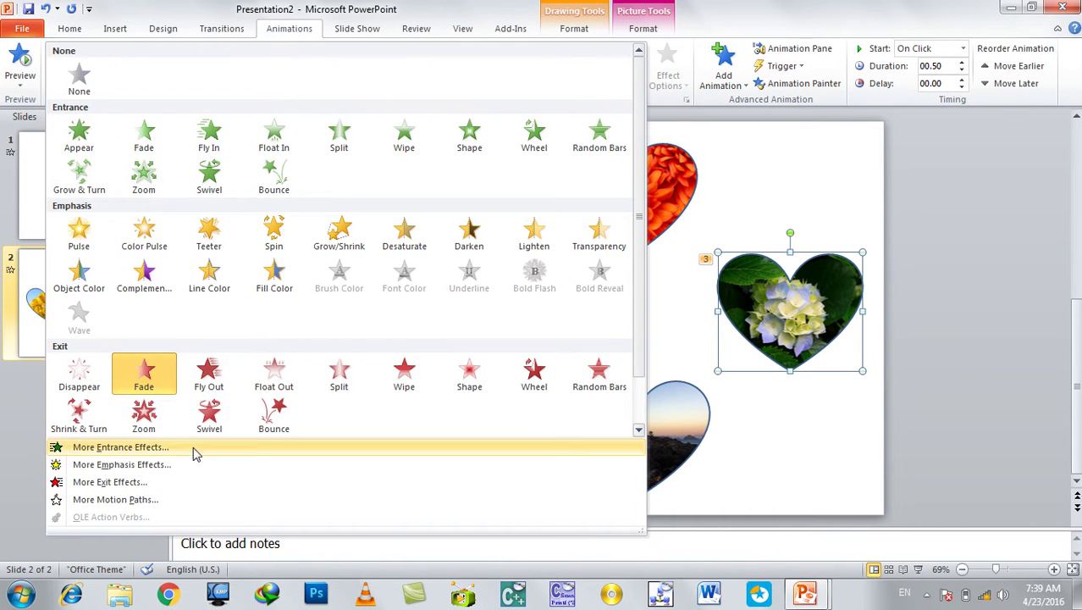
left_click(108, 482)
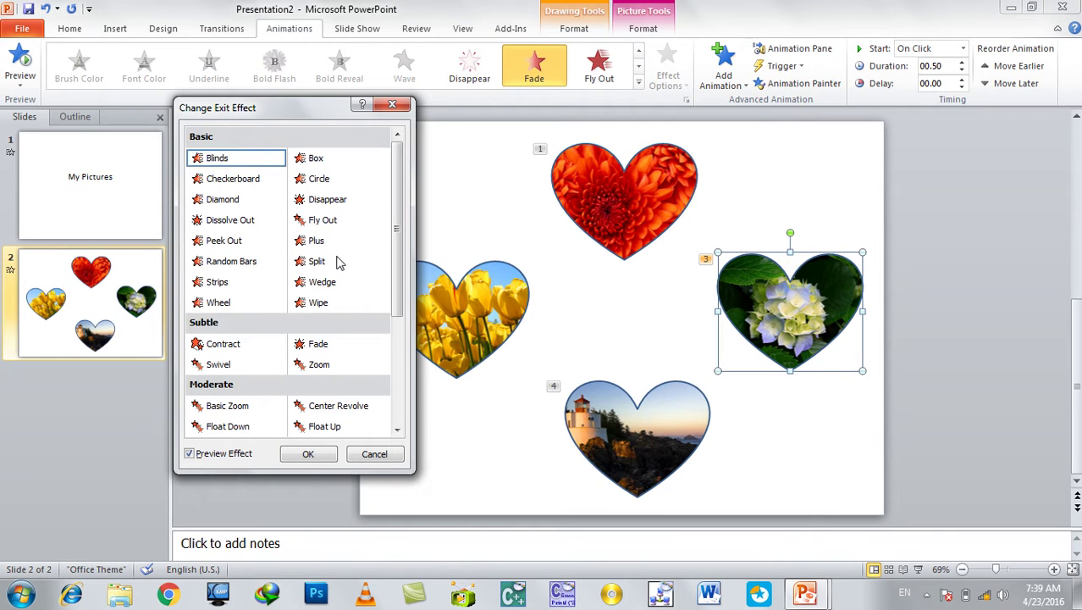
left_click(326, 223)
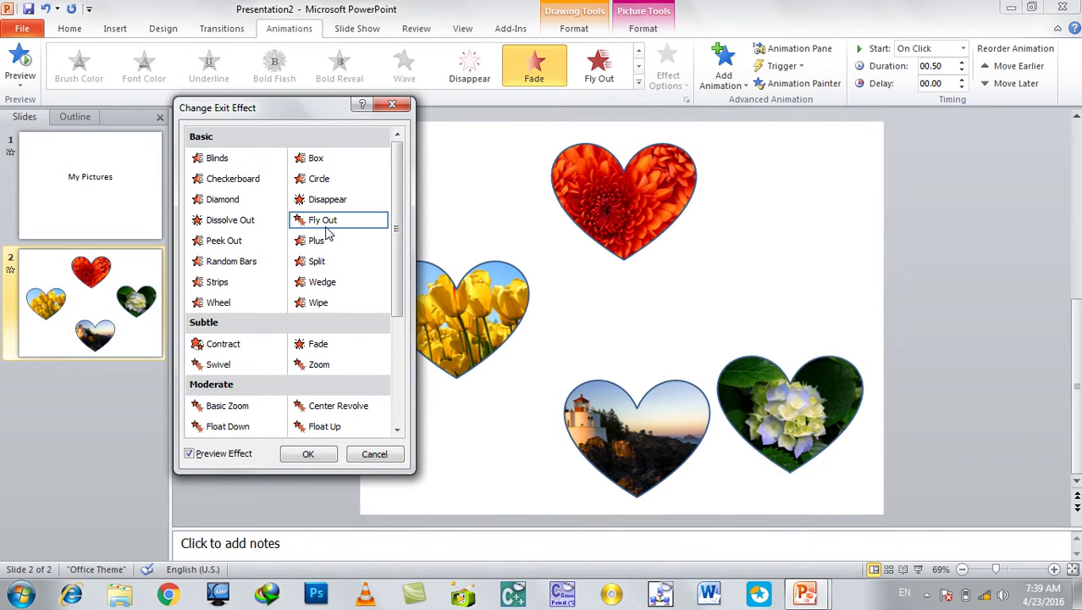
left_click(309, 454)
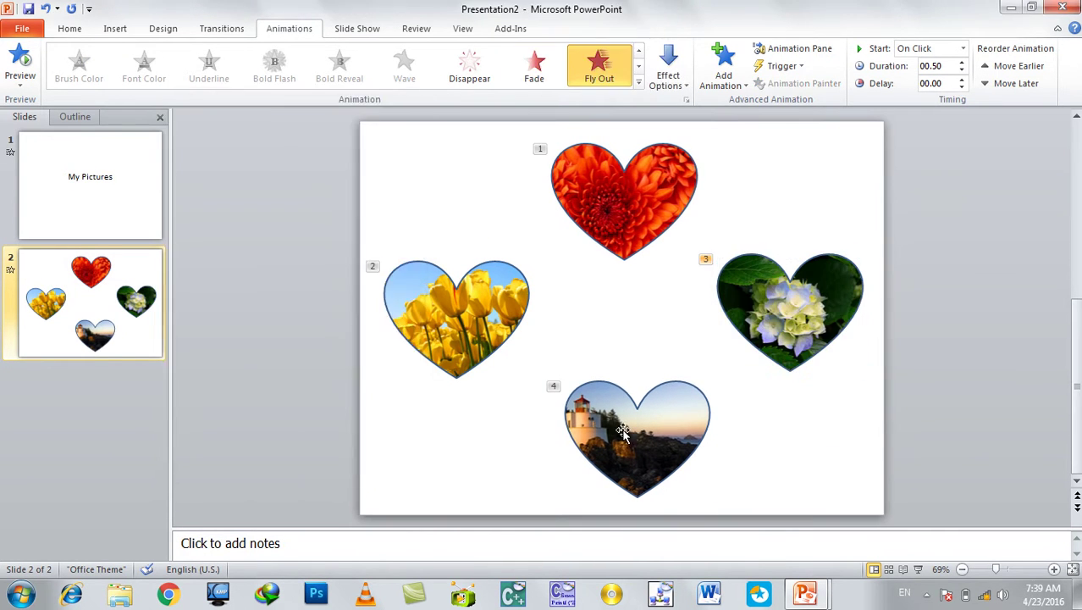
Give the lighthouse heart a Wedge exit effect
left_click(637, 424)
left_click(639, 82)
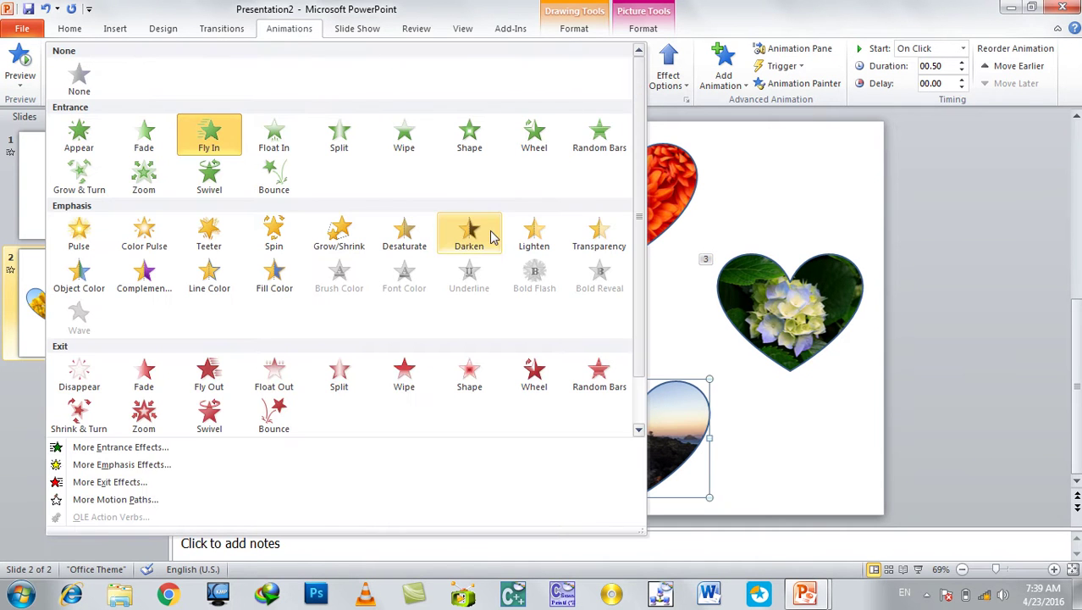
left_click(120, 482)
left_click(320, 286)
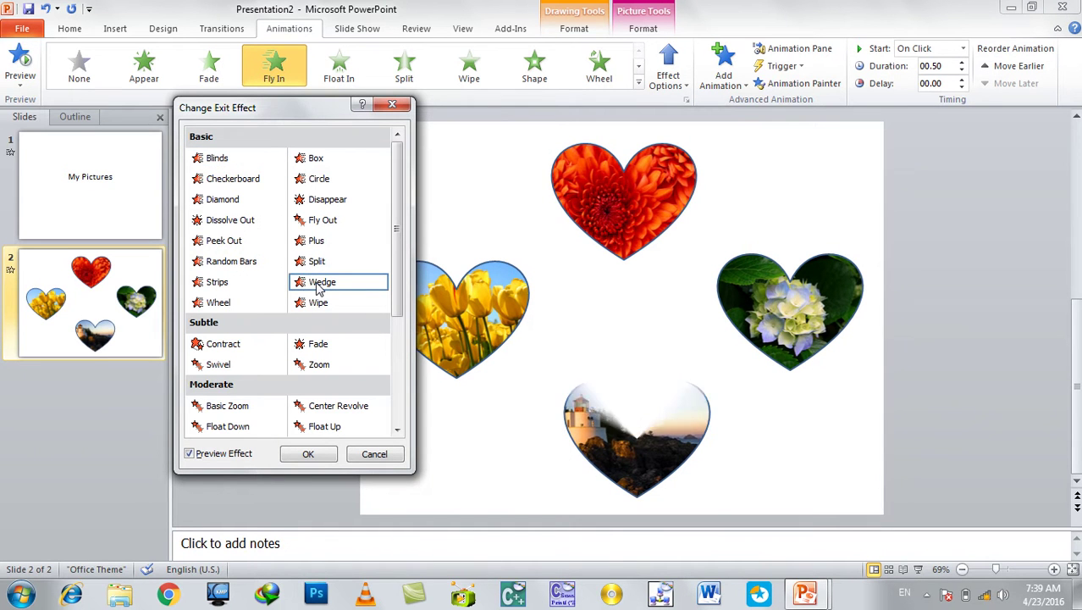
left_click(306, 456)
key("F5")
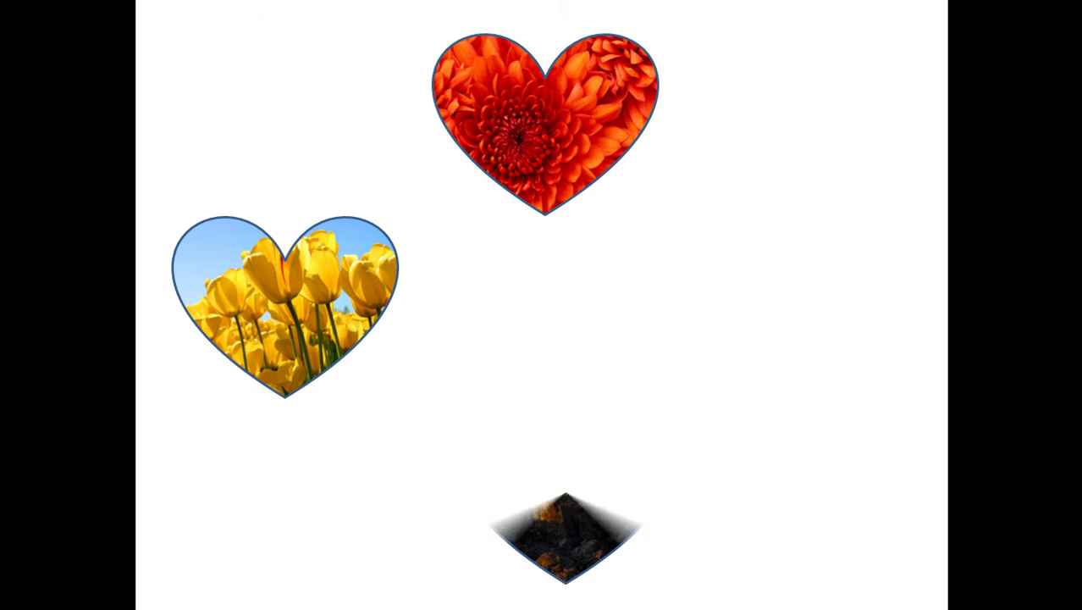
key("Escape")
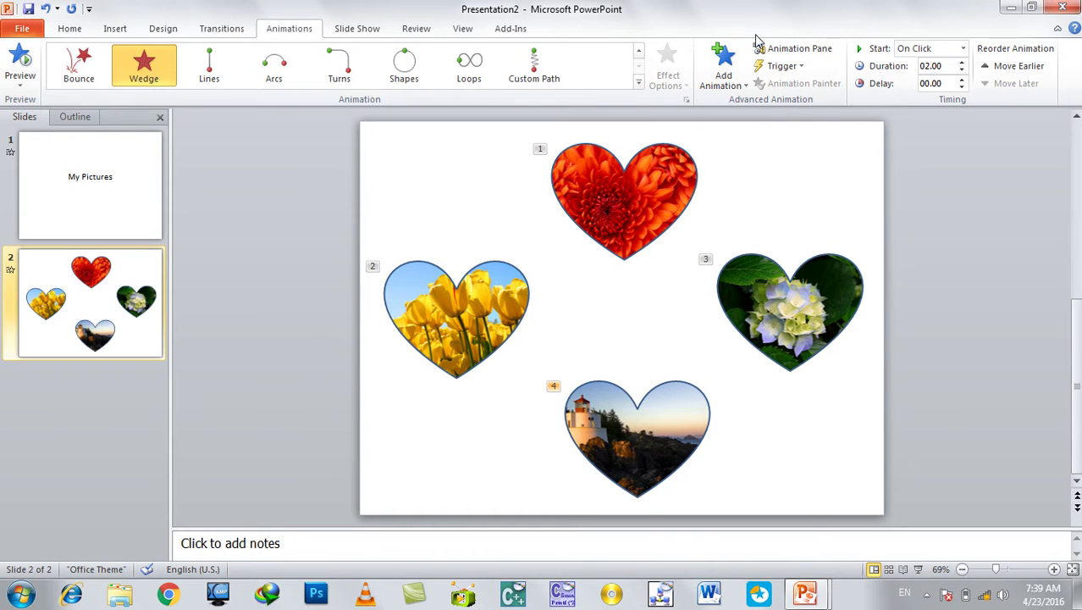
Select the red heart and play a preview of the slide's animations
left_click(637, 89)
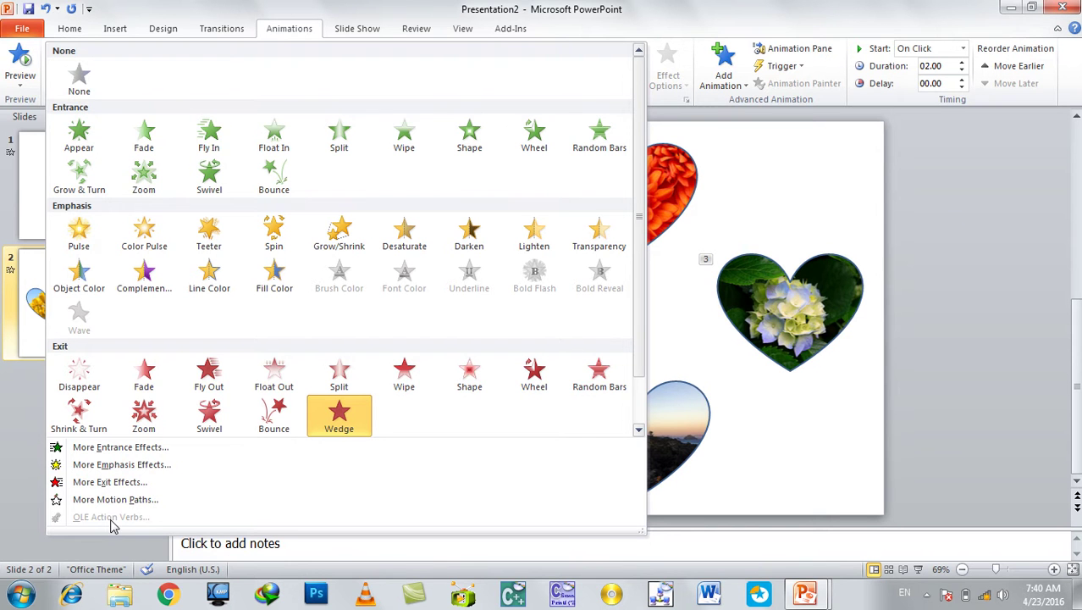
left_click(855, 205)
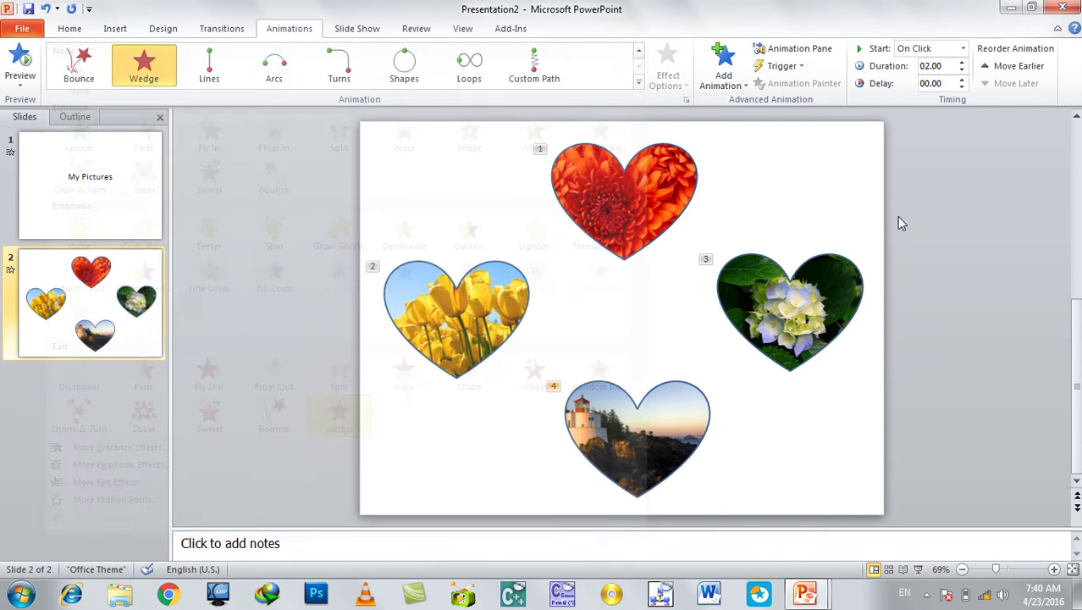
left_click(625, 191)
left_click(745, 169)
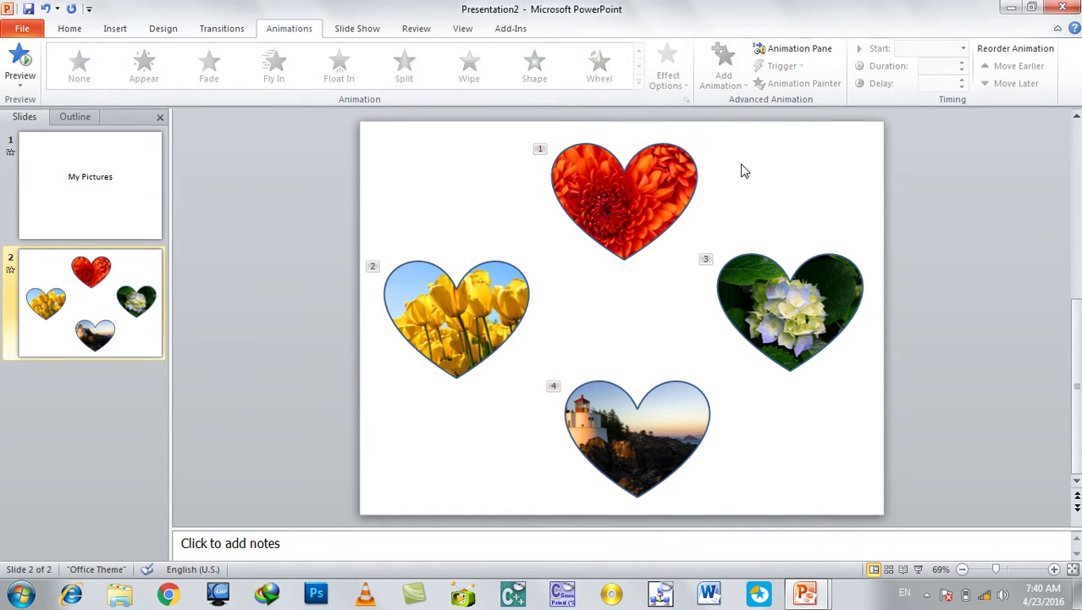
left_click(627, 159)
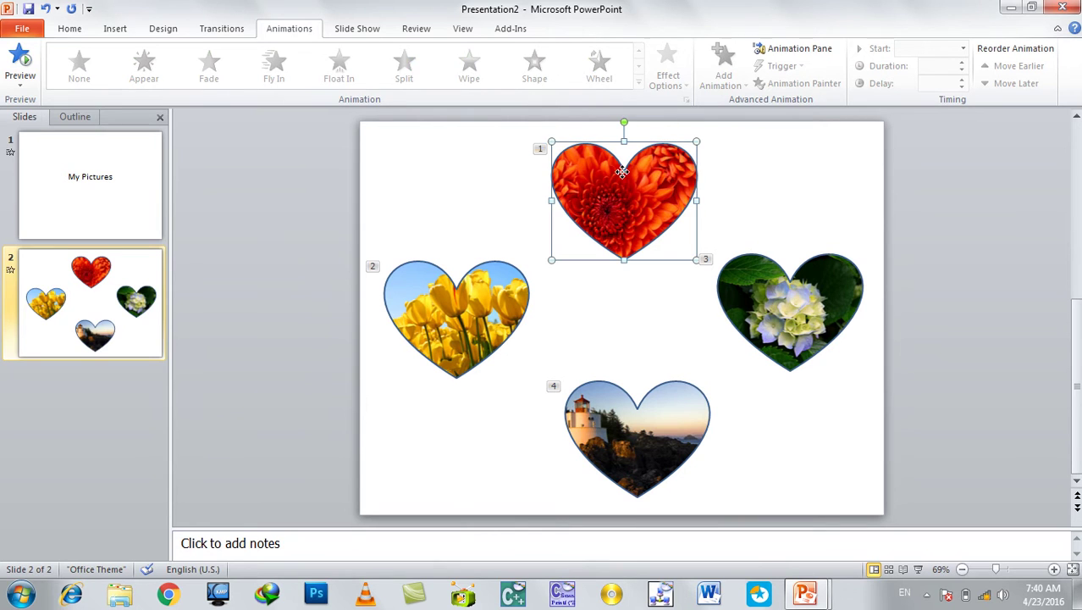
left_click(32, 87)
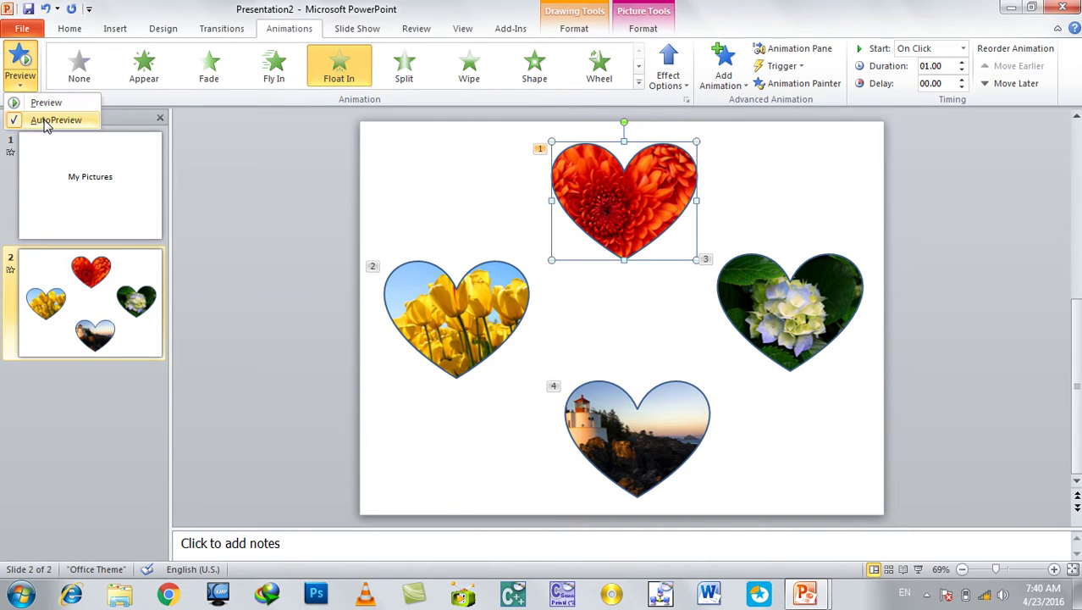
left_click(40, 109)
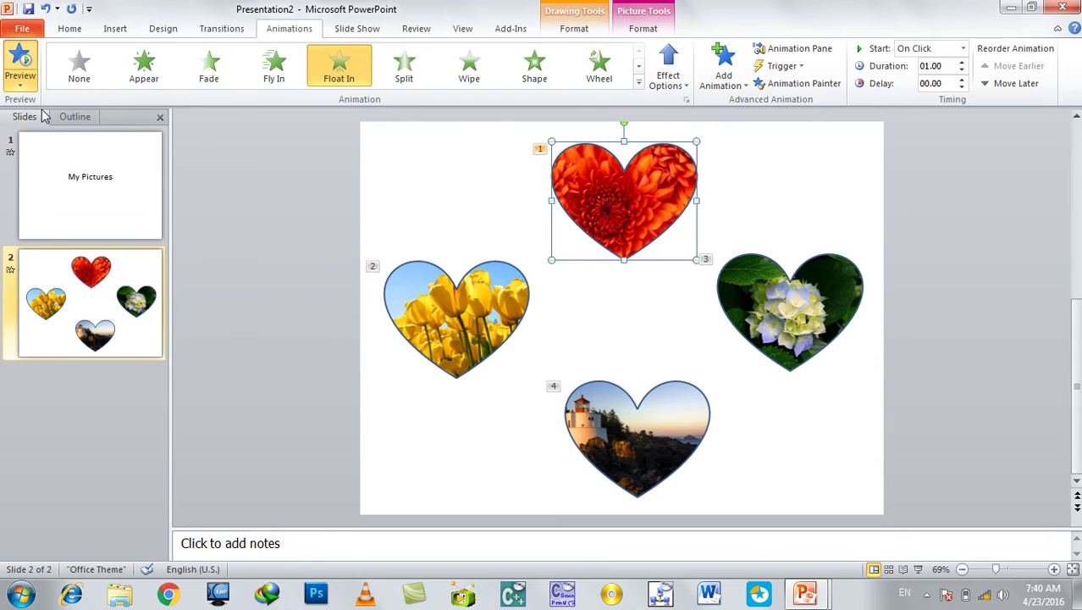
left_click(19, 87)
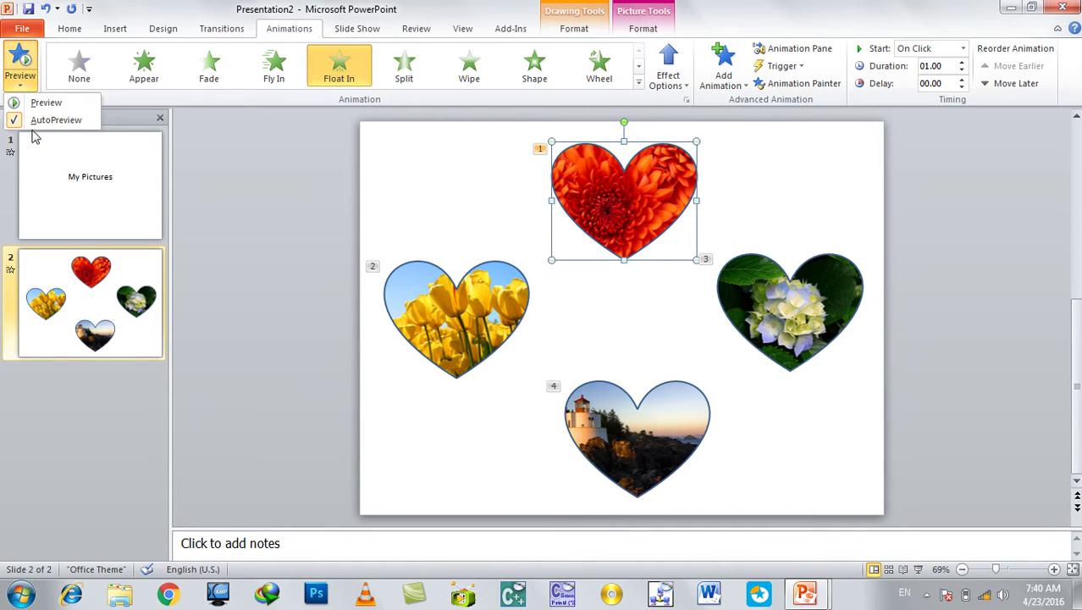
Try Appear, Fade and Fly In on the red heart, keep Fade, and turn off AutoPreview
left_click(146, 77)
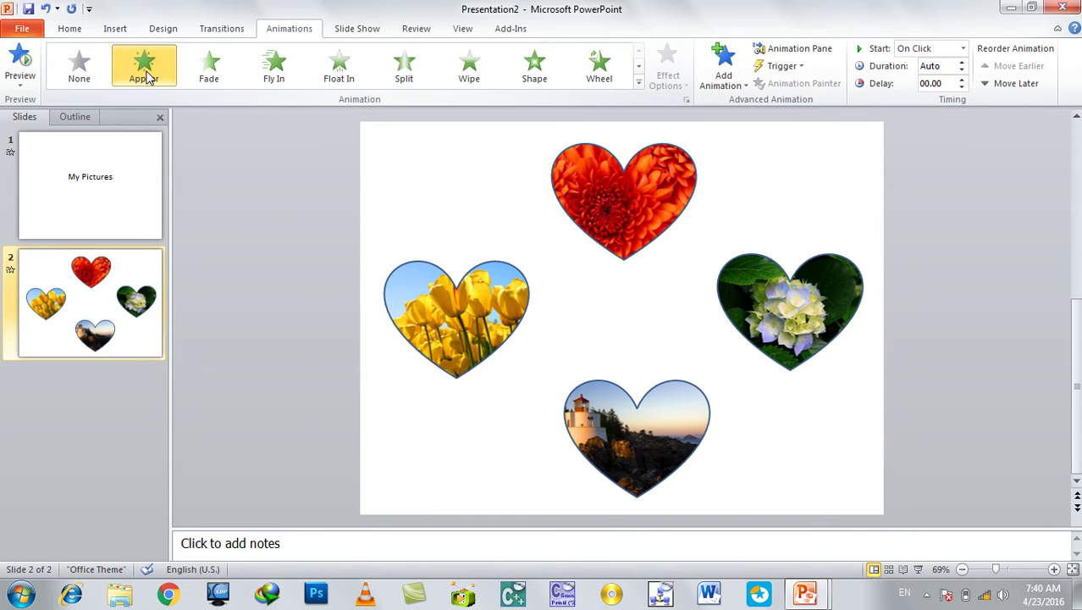
left_click(209, 75)
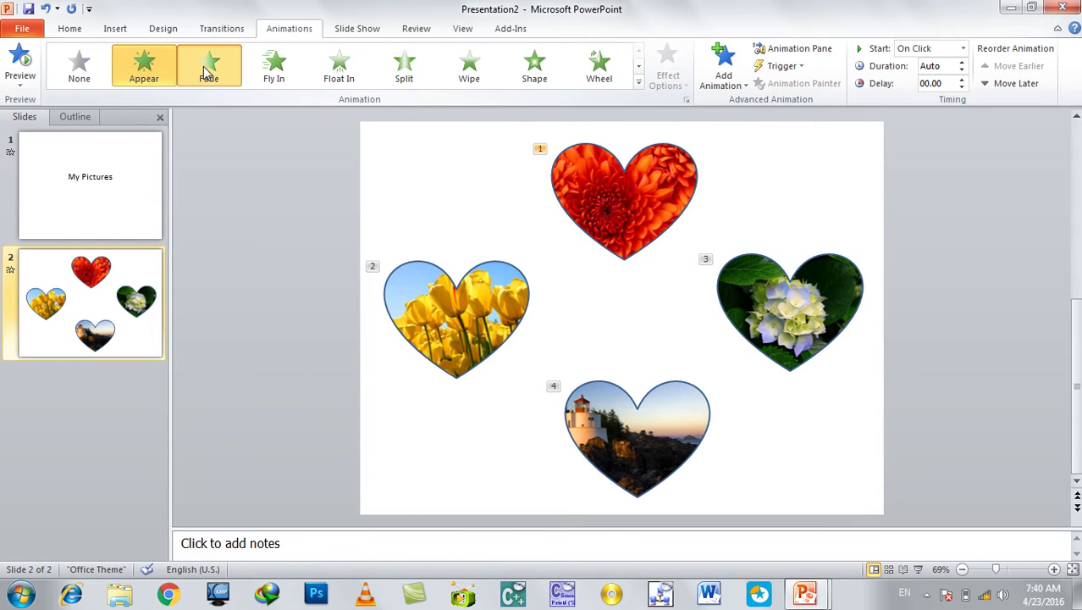
left_click(21, 85)
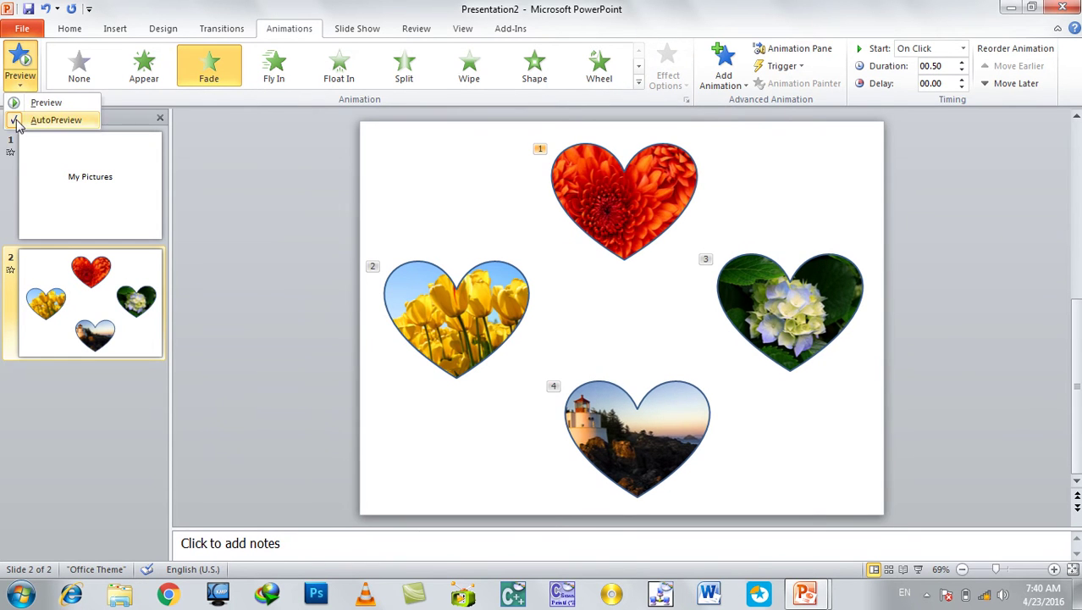
left_click(17, 123)
left_click(25, 82)
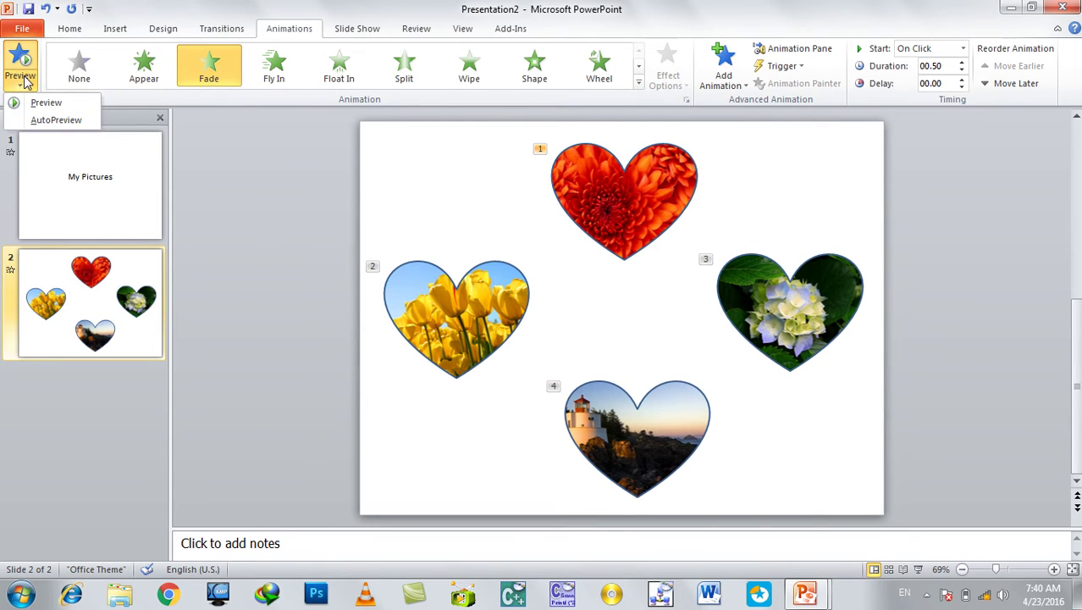
left_click(283, 73)
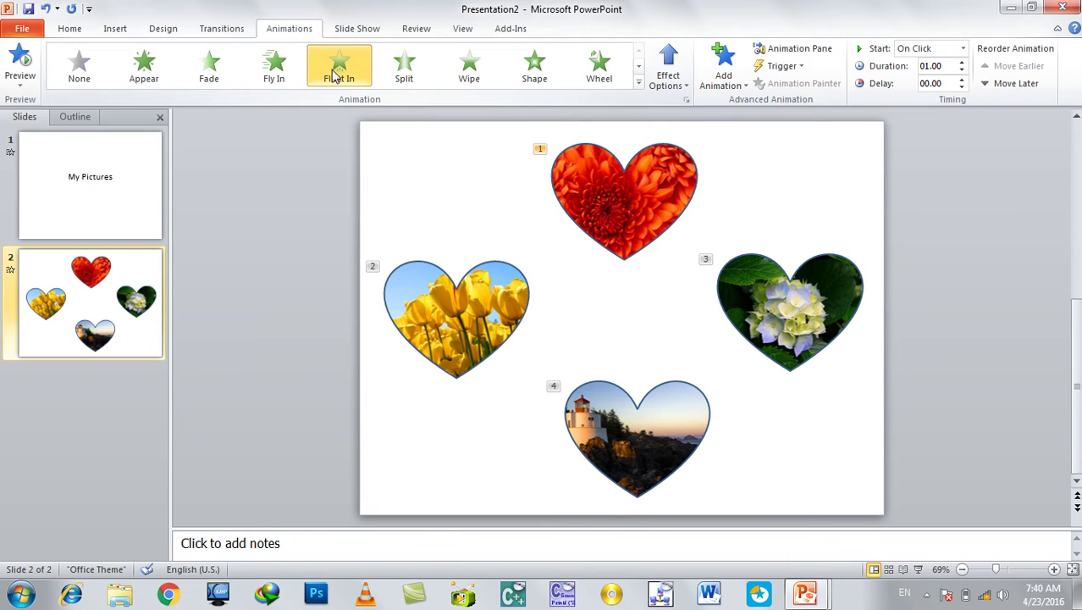
left_click(208, 66)
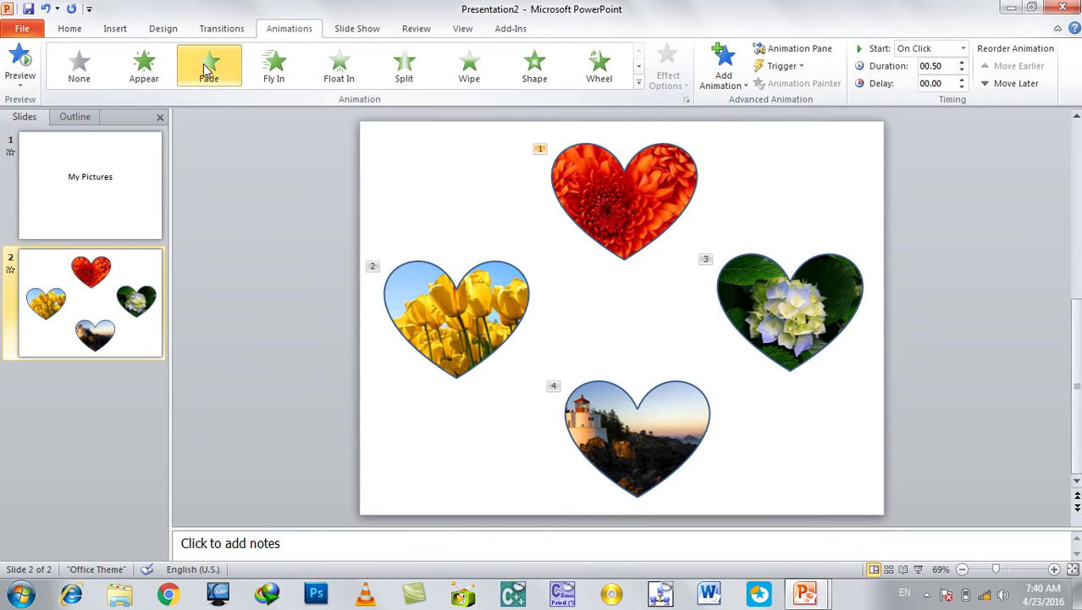
left_click(21, 85)
left_click(38, 118)
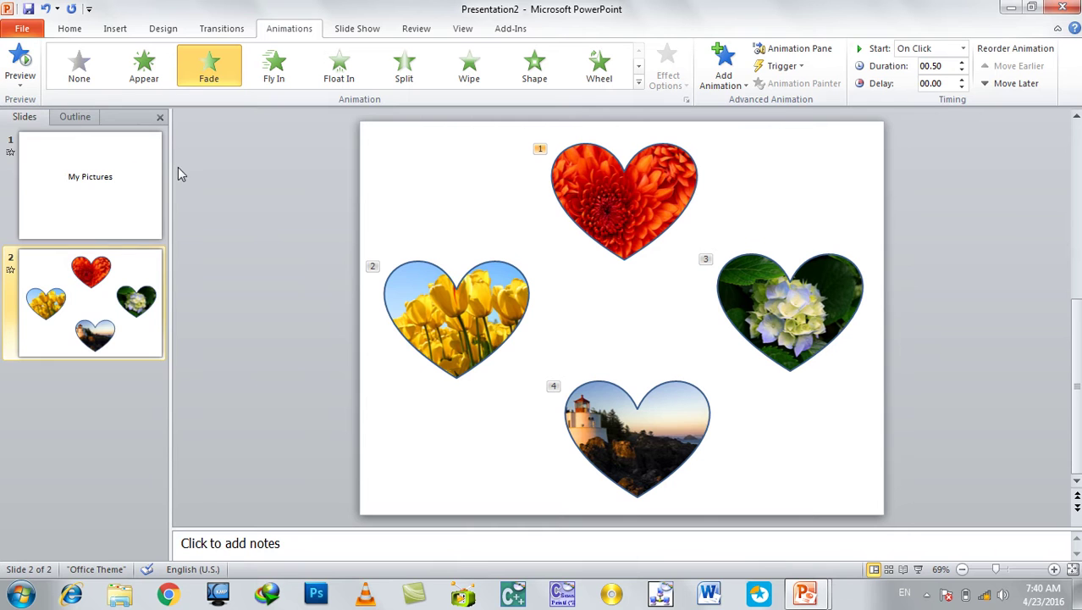
Set the hydrangea heart's Fly Out direction to To Top, briefly trying To Left
left_click(818, 315)
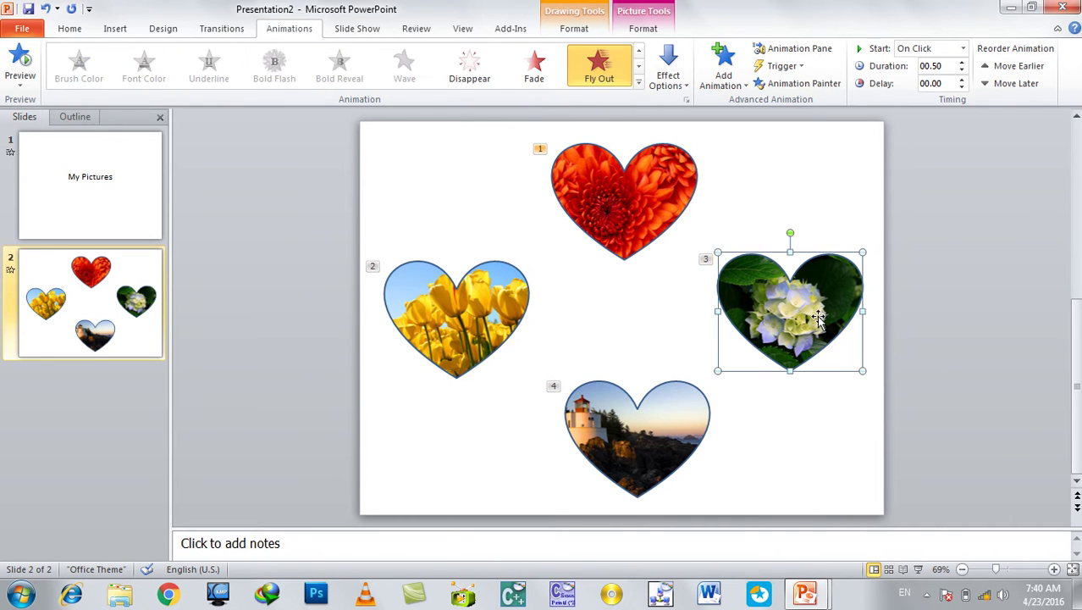
left_click(636, 217)
left_click(458, 315)
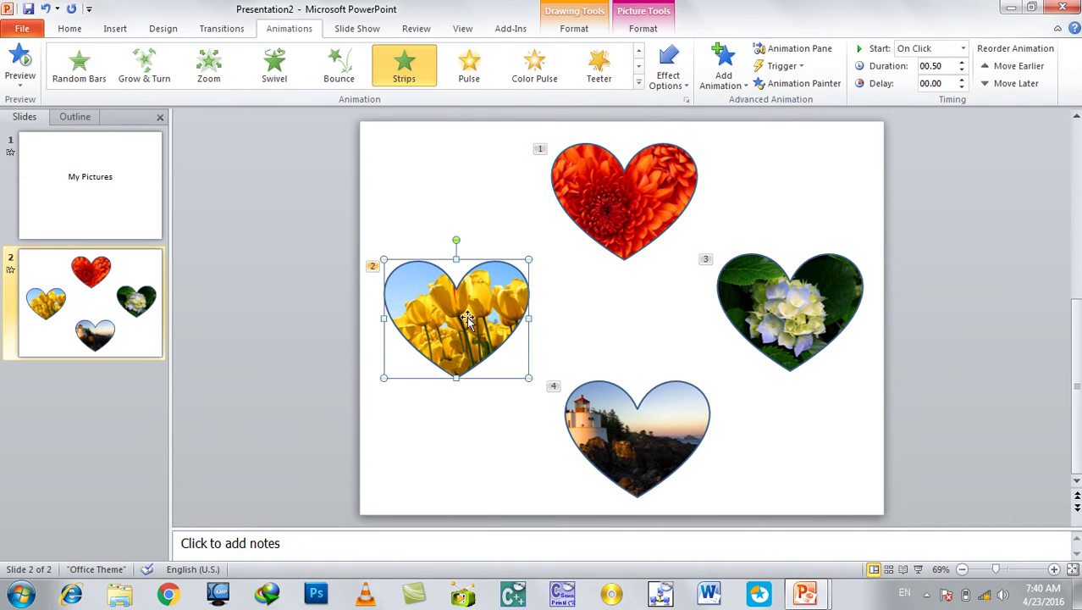
left_click(642, 400)
left_click(773, 290)
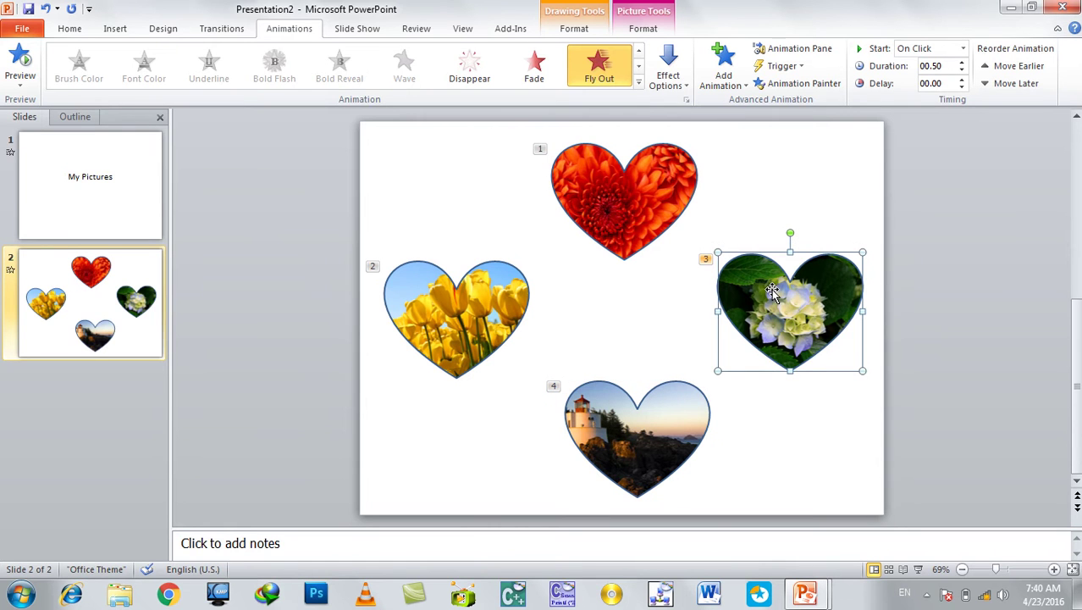
left_click(669, 83)
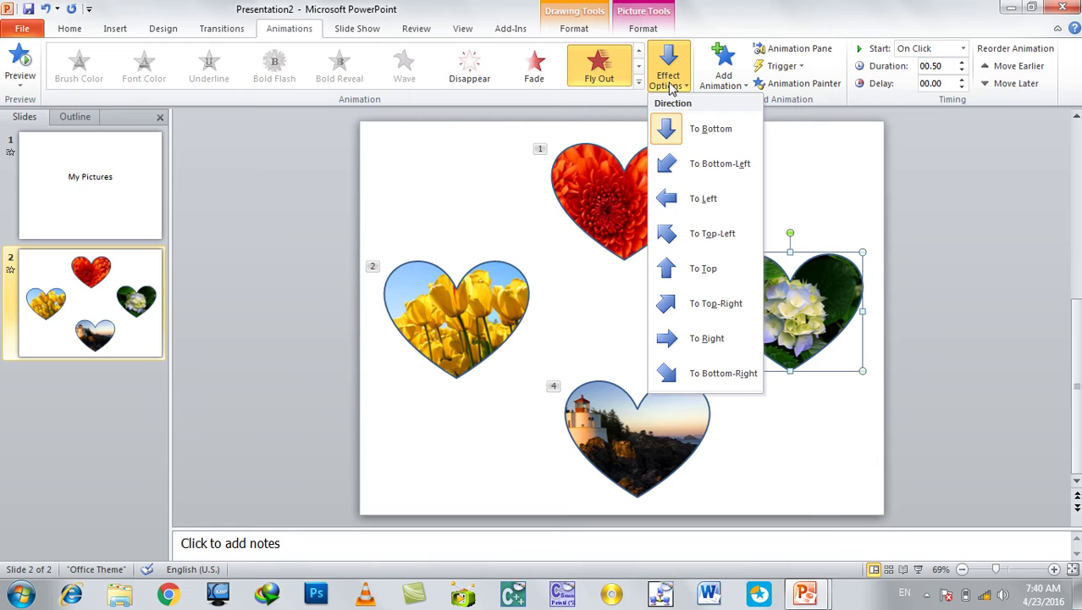
left_click(694, 212)
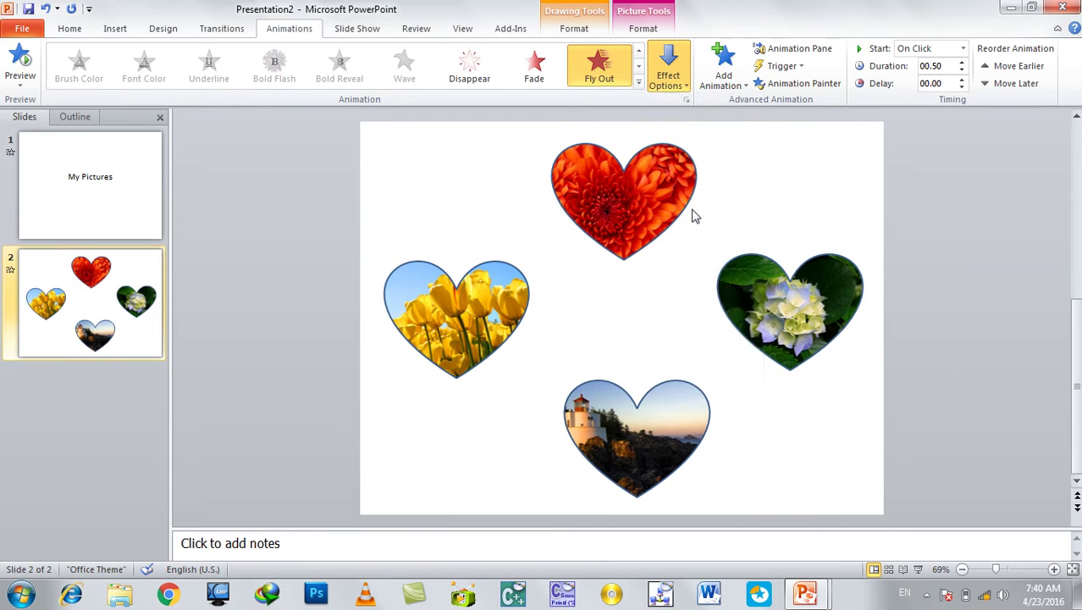
left_click(670, 90)
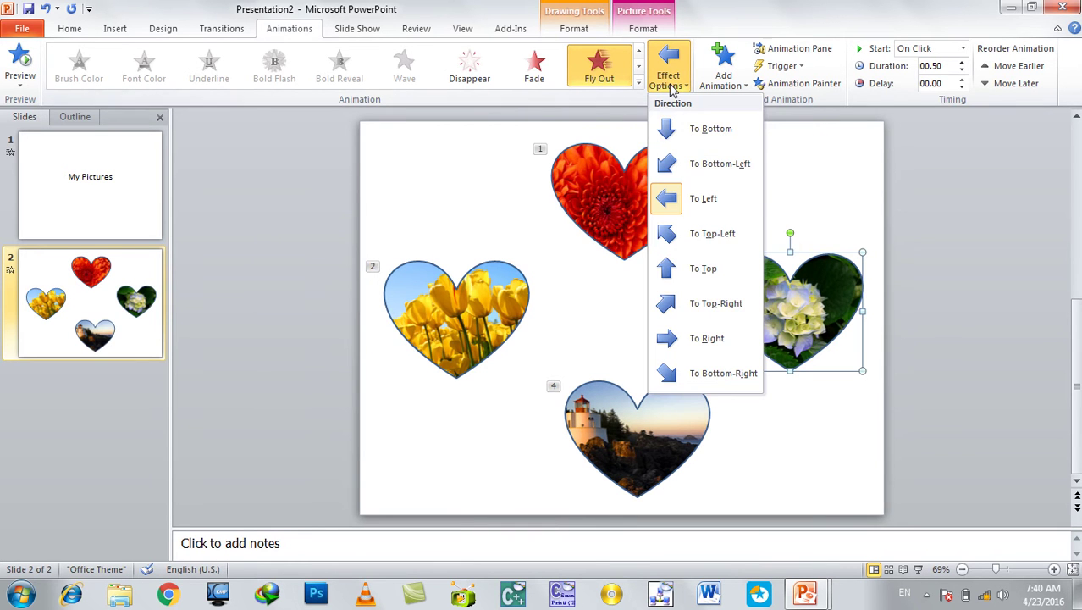
left_click(679, 281)
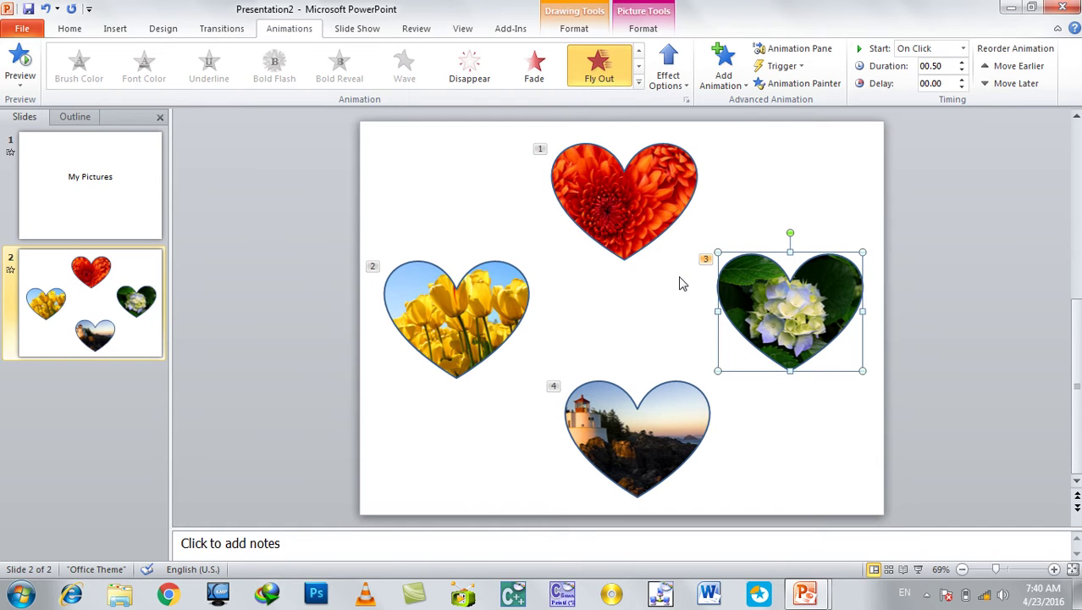
left_click(640, 190)
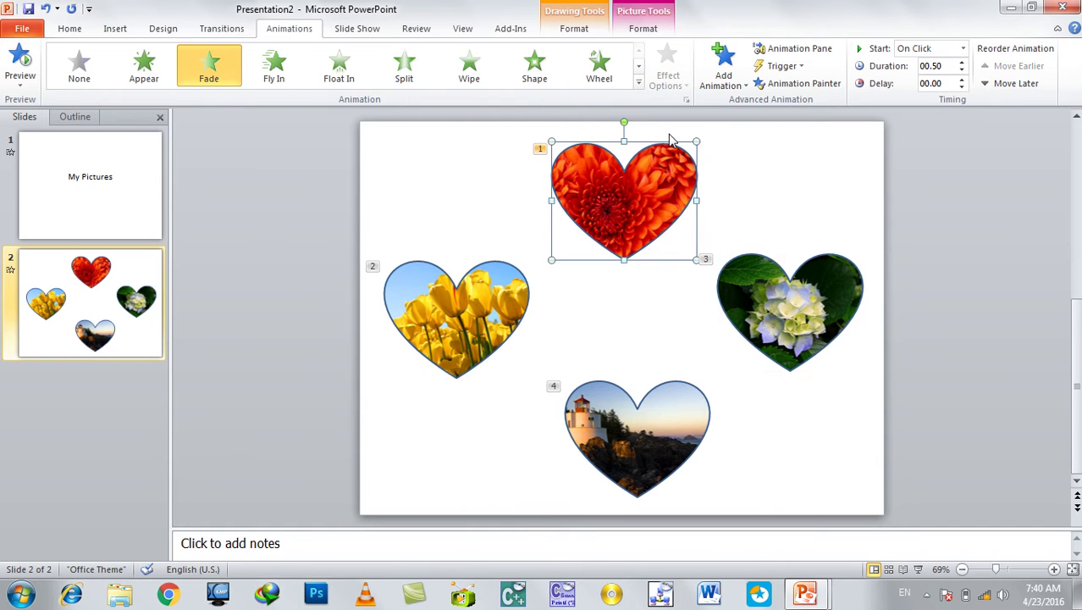
Select the tulip heart and preview the slide's animations
left_click(478, 318)
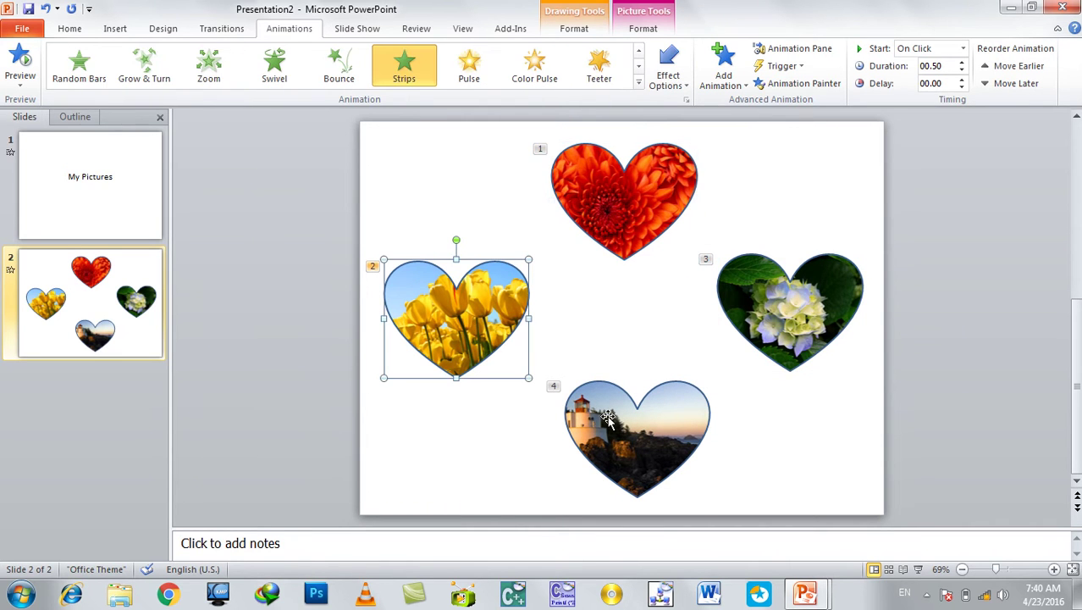
left_click(602, 415)
left_click(464, 343)
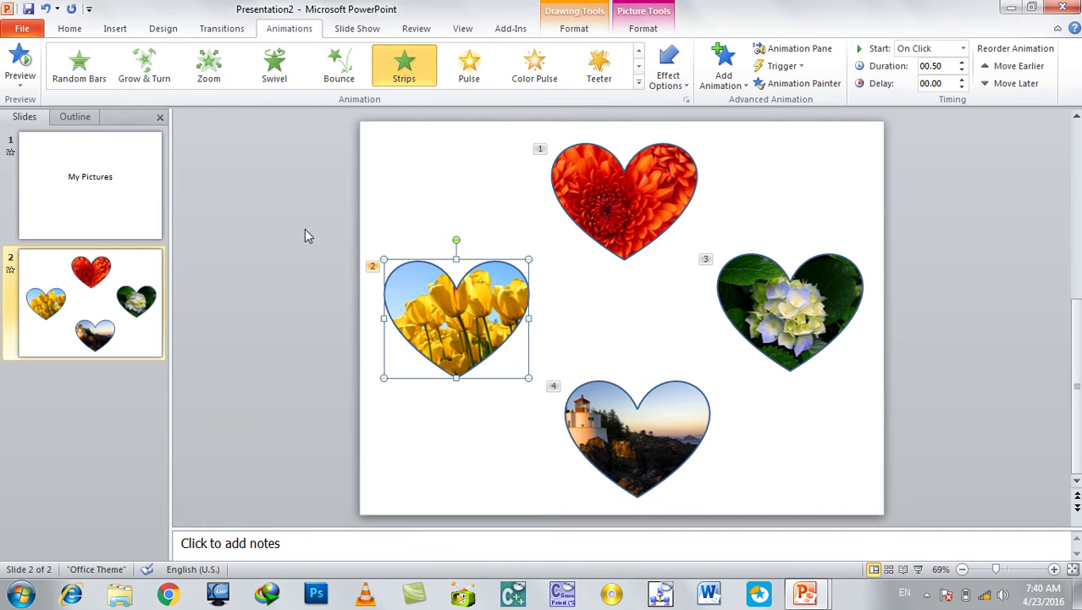
left_click(22, 84)
left_click(29, 103)
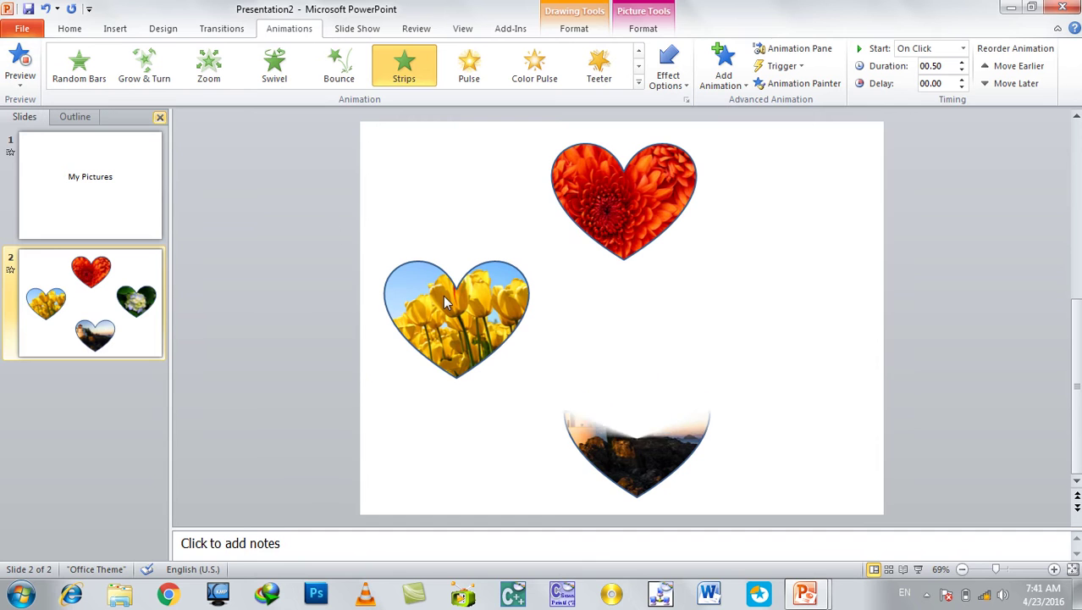
Set the tulip heart's Strips entrance direction to Right Up
left_click(668, 74)
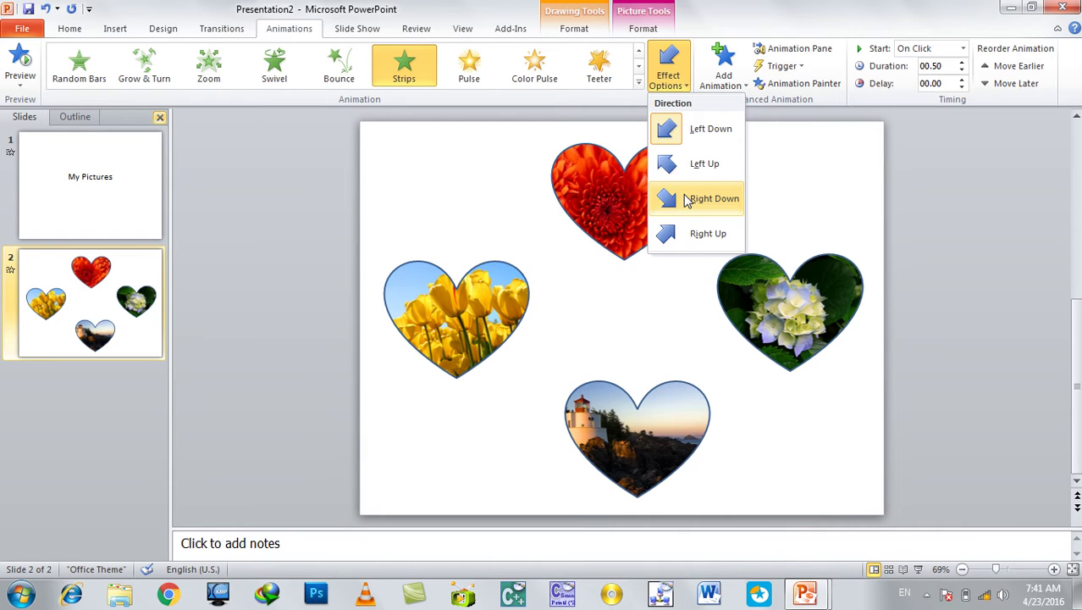
left_click(694, 236)
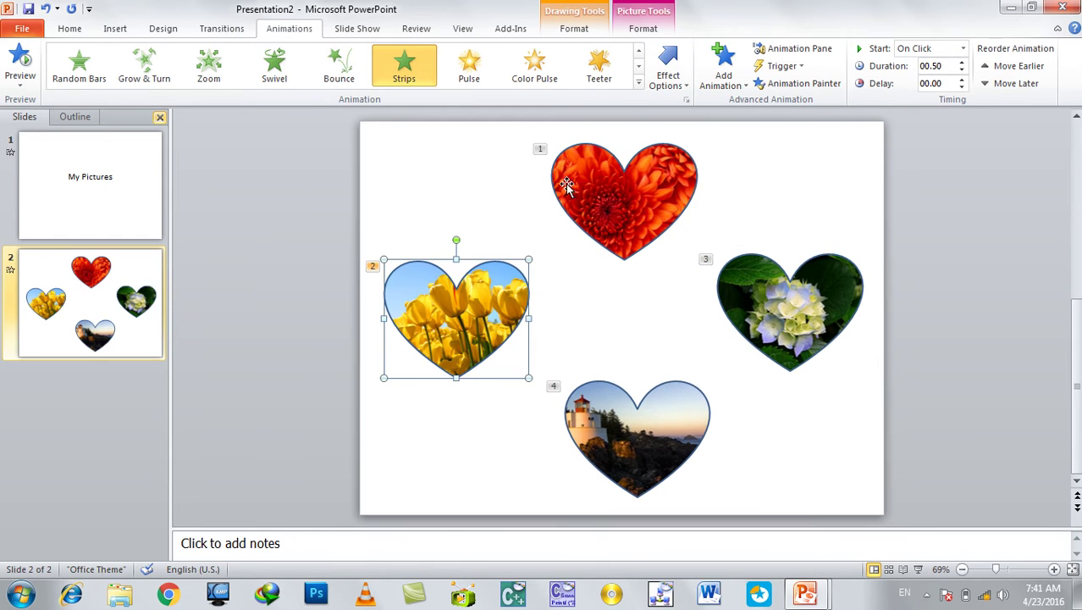
left_click(739, 87)
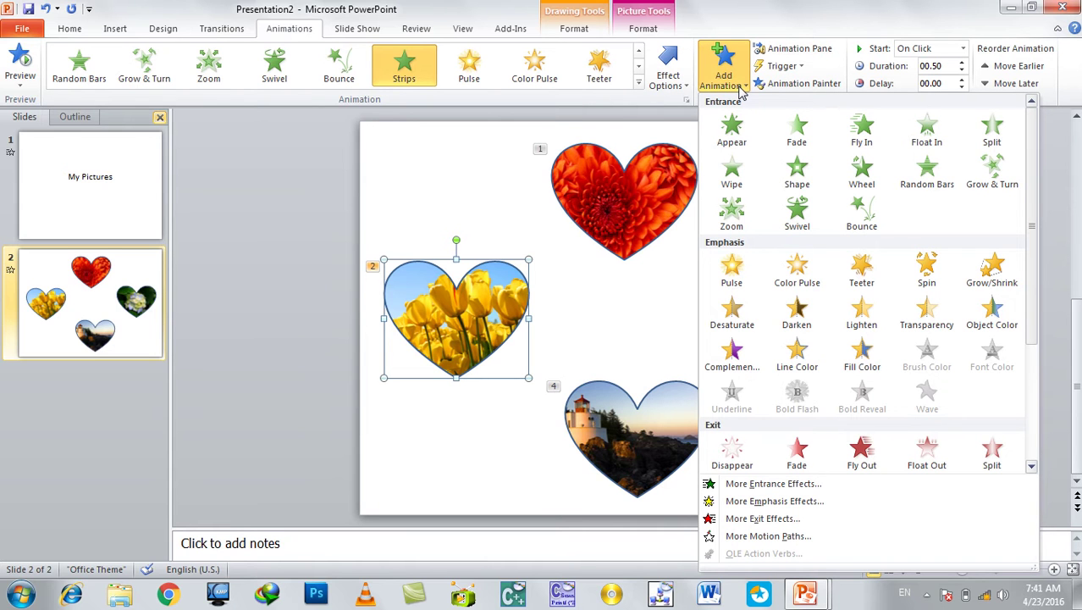
Add a Shape entrance and then a Wheel entrance to the tulip heart
left_click(796, 177)
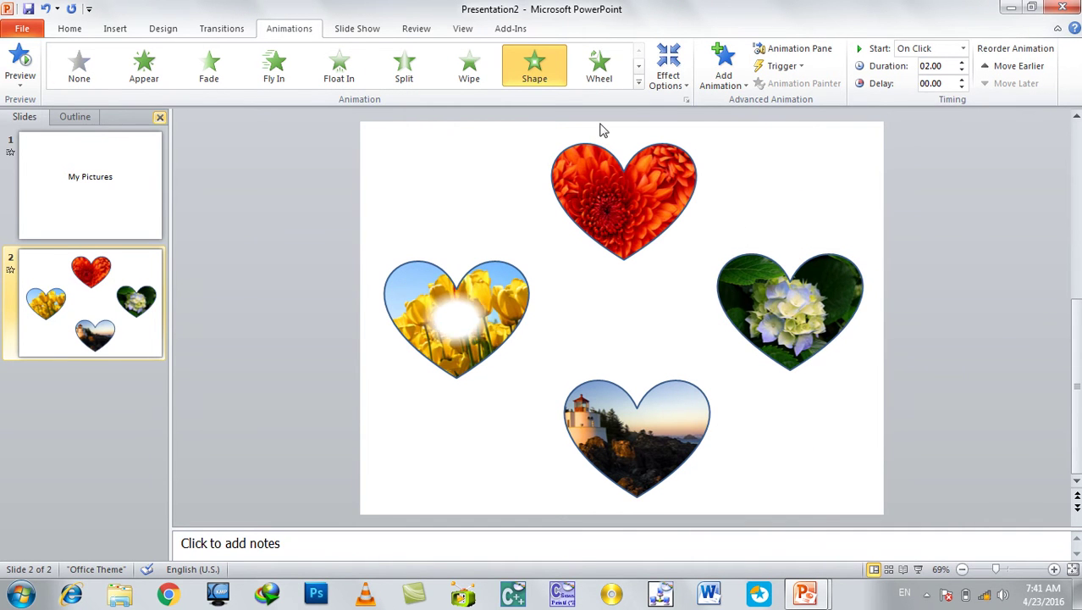
left_click(722, 75)
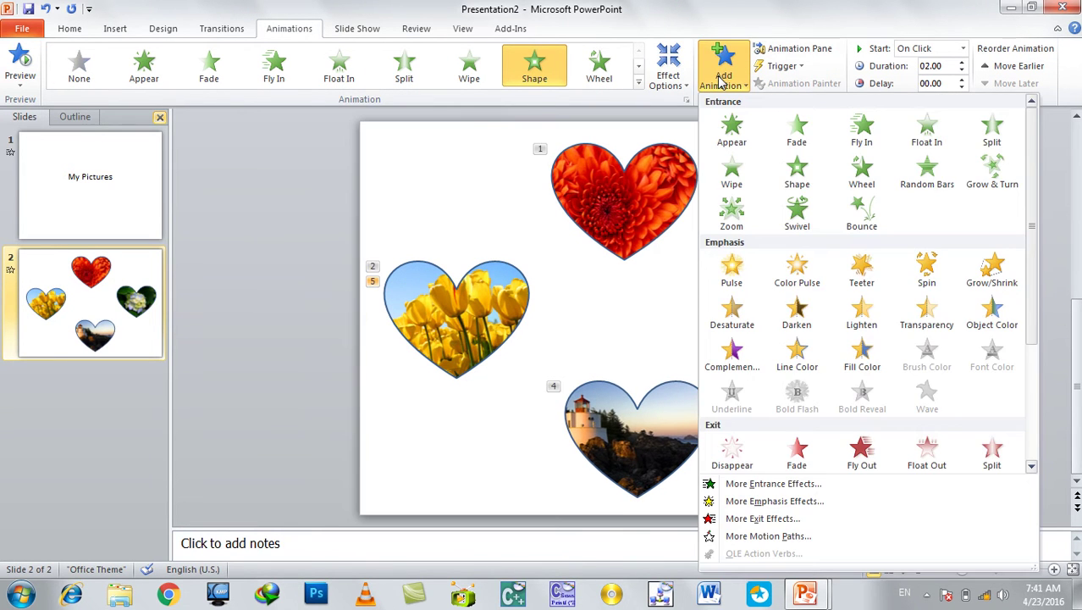
left_click(861, 176)
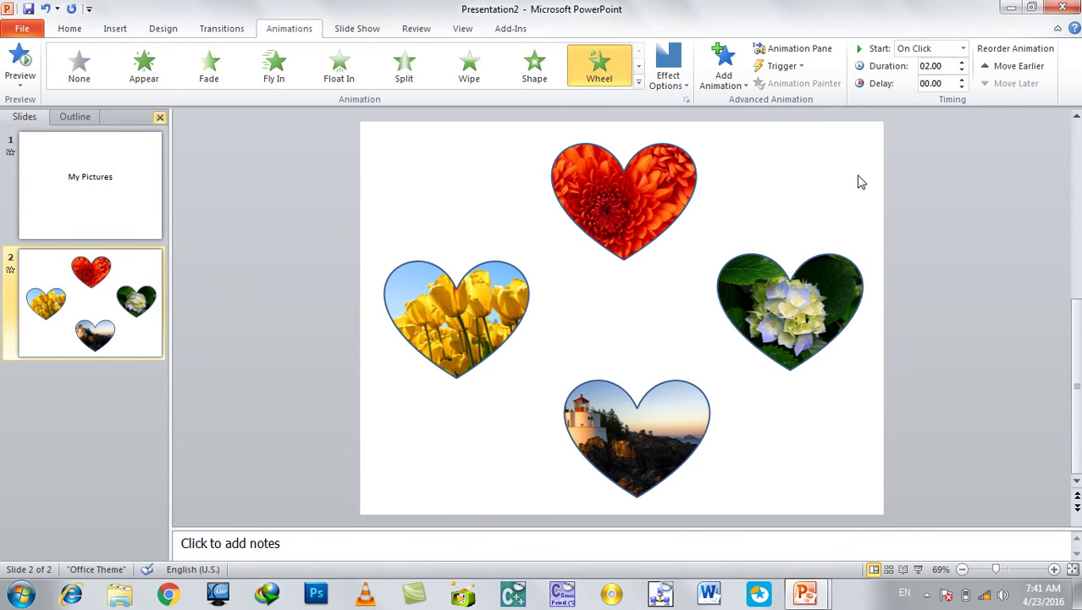
Delete the tulip's Strips animation so three remain, then show the Animation Pane
left_click(841, 185)
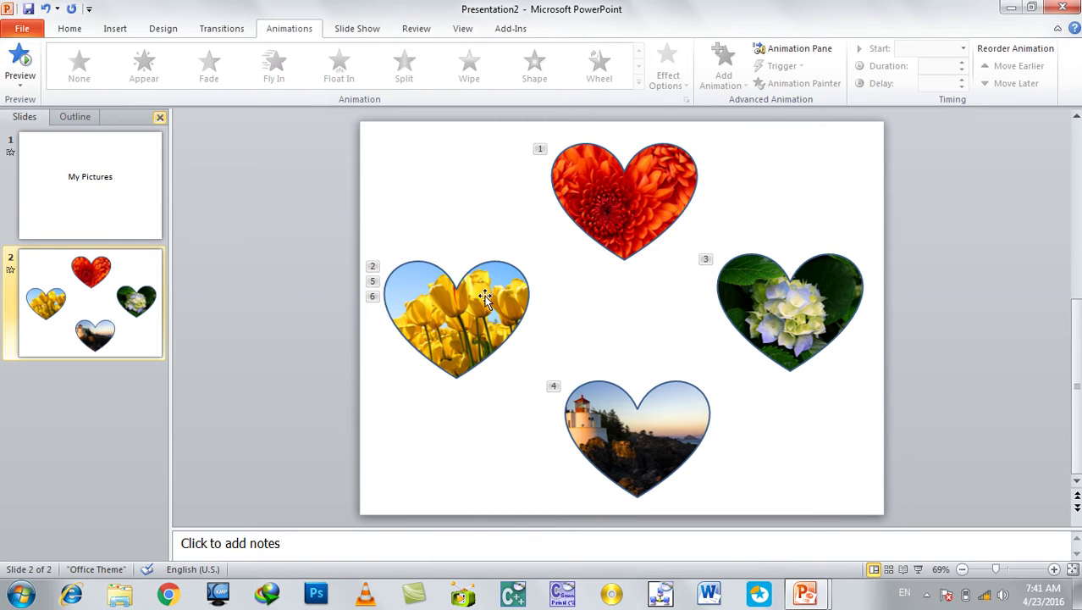
left_click(372, 267)
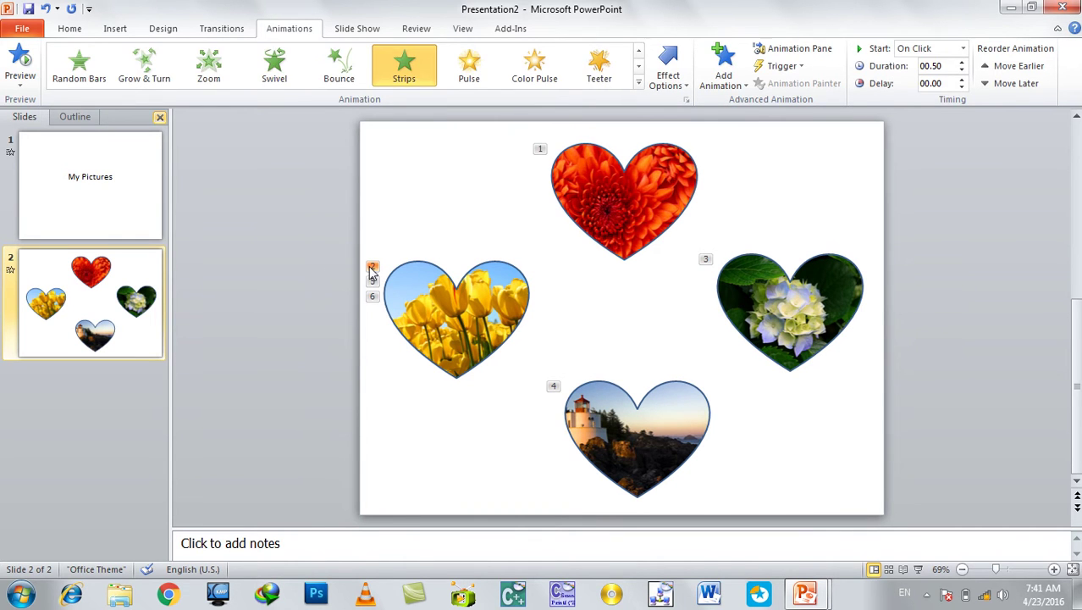
key("Delete")
key("Delete")
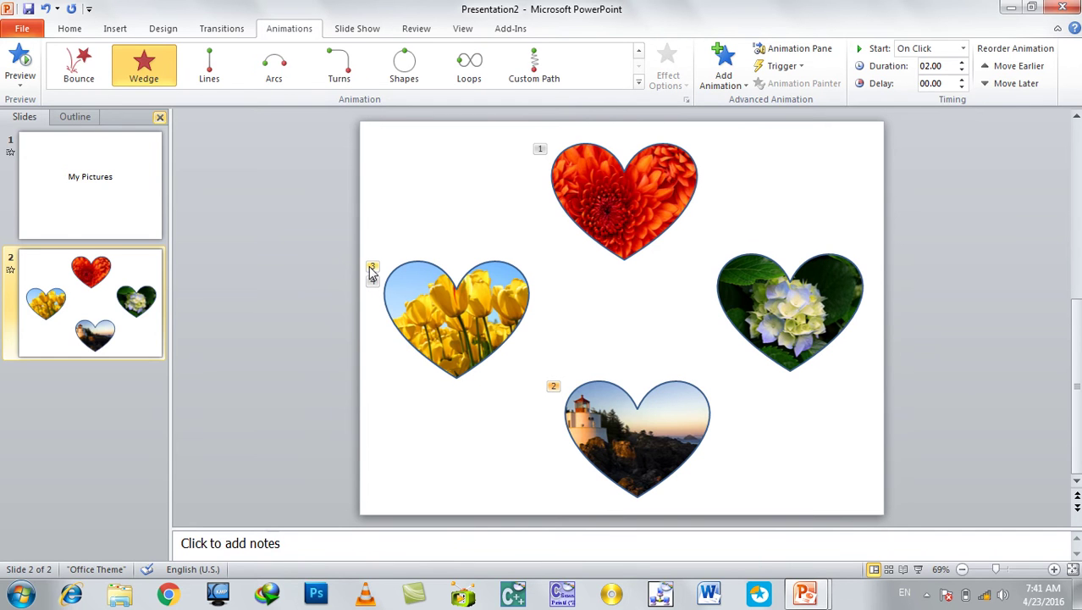
left_click(371, 268)
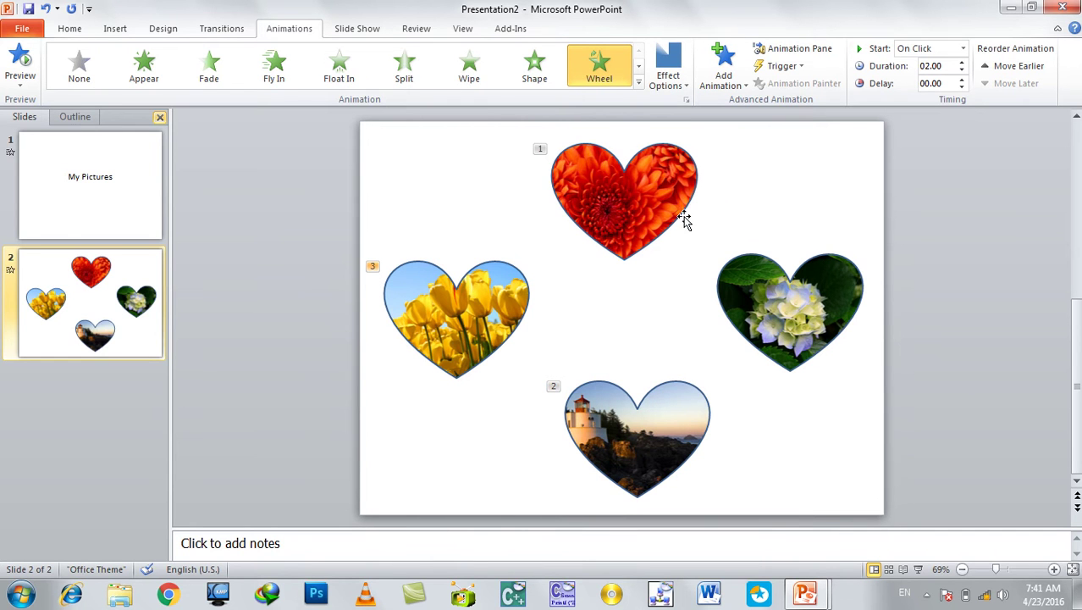
left_click(741, 88)
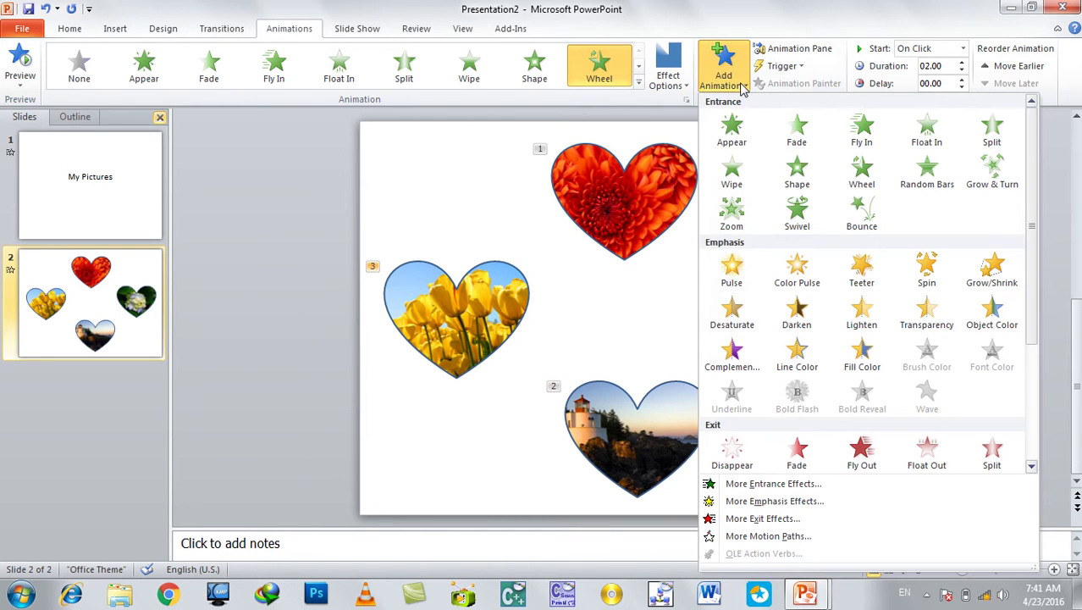
left_click(741, 88)
left_click(796, 51)
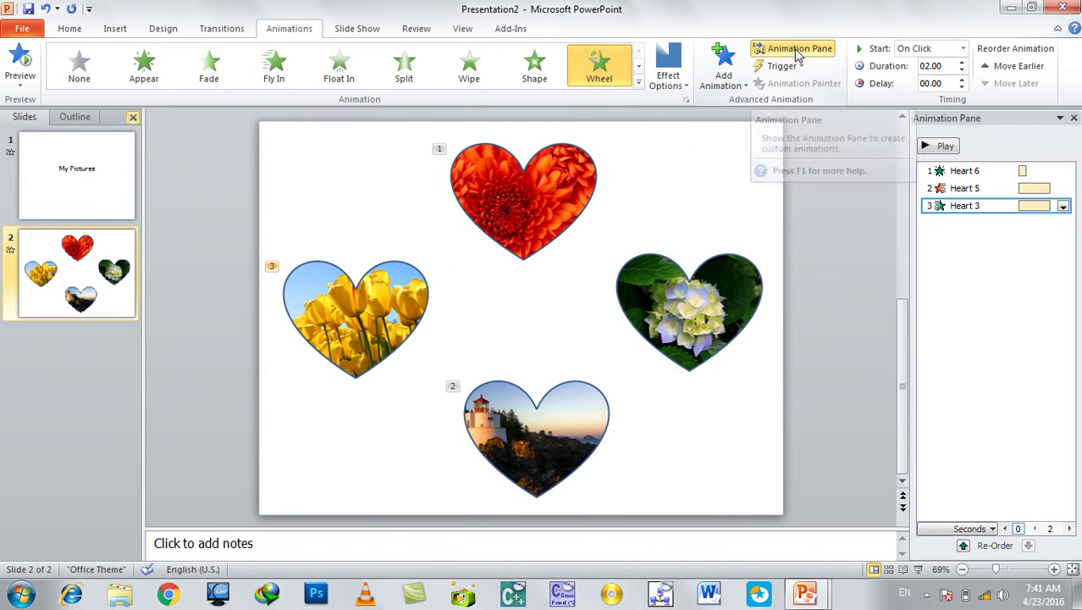
Play the Heart 6, Heart 5 and Heart 3 animations, then show the Trigger choices
left_click(962, 171)
left_click(961, 188)
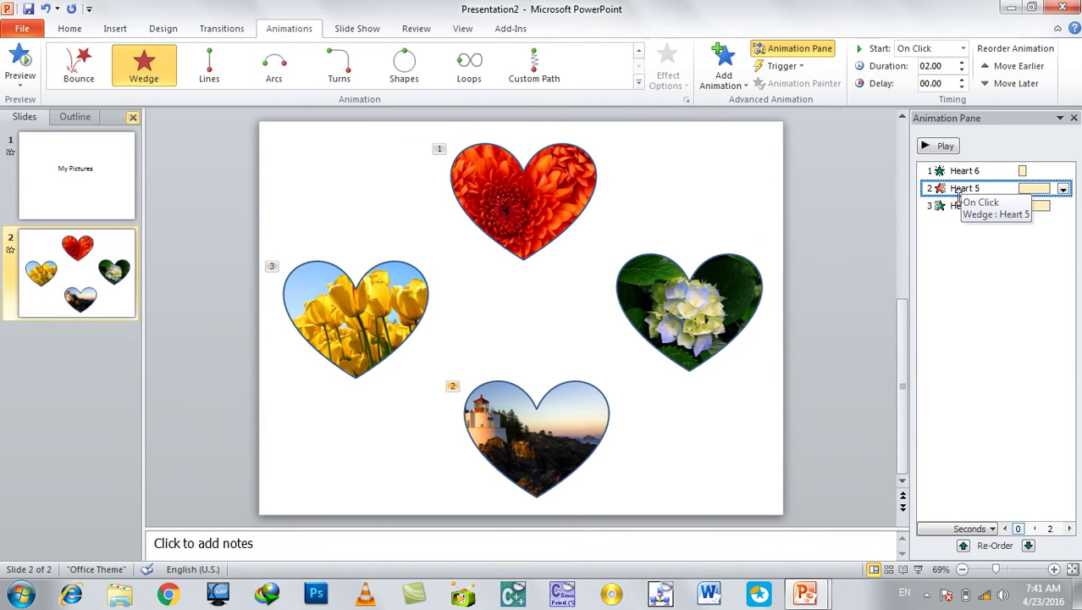
left_click(962, 206)
left_click(945, 146)
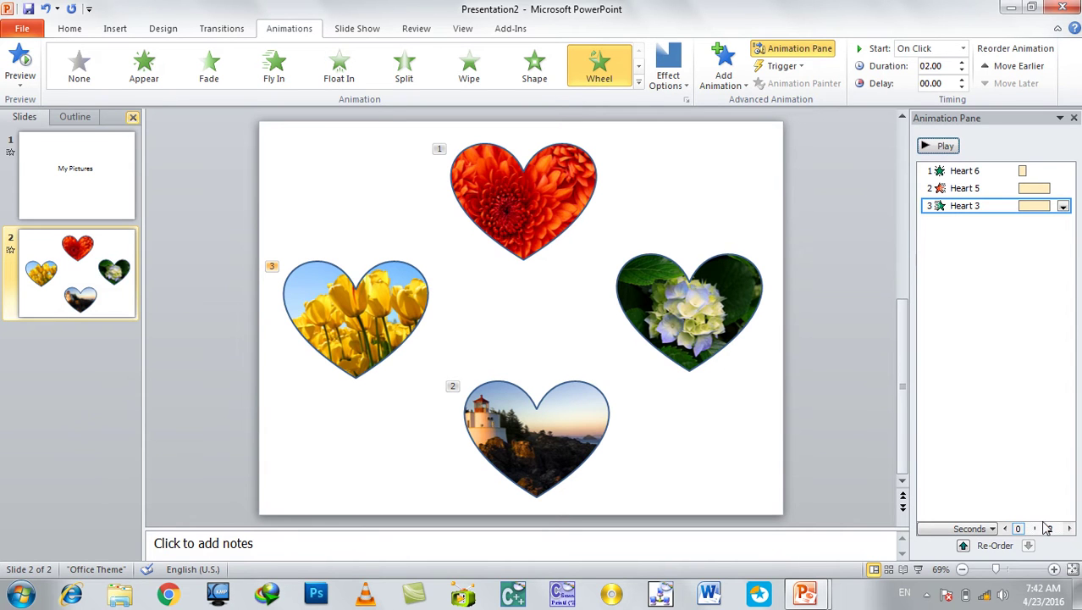
left_click(794, 67)
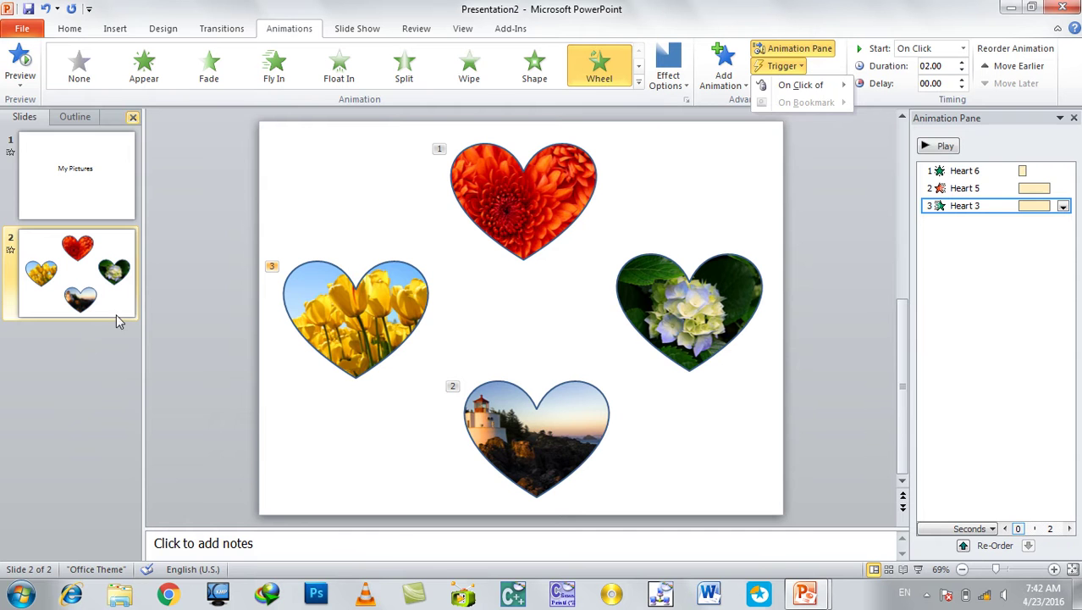
Close Presentation2 and PepsiCo without saving and start a new blank presentation
key("alt+F4")
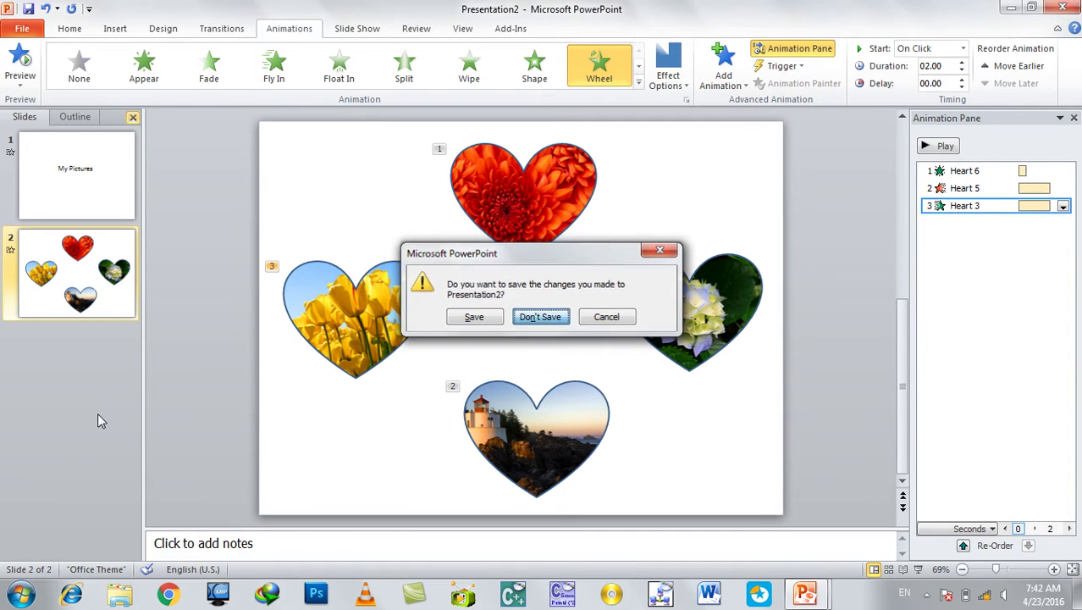
key("Return")
key("alt+F4")
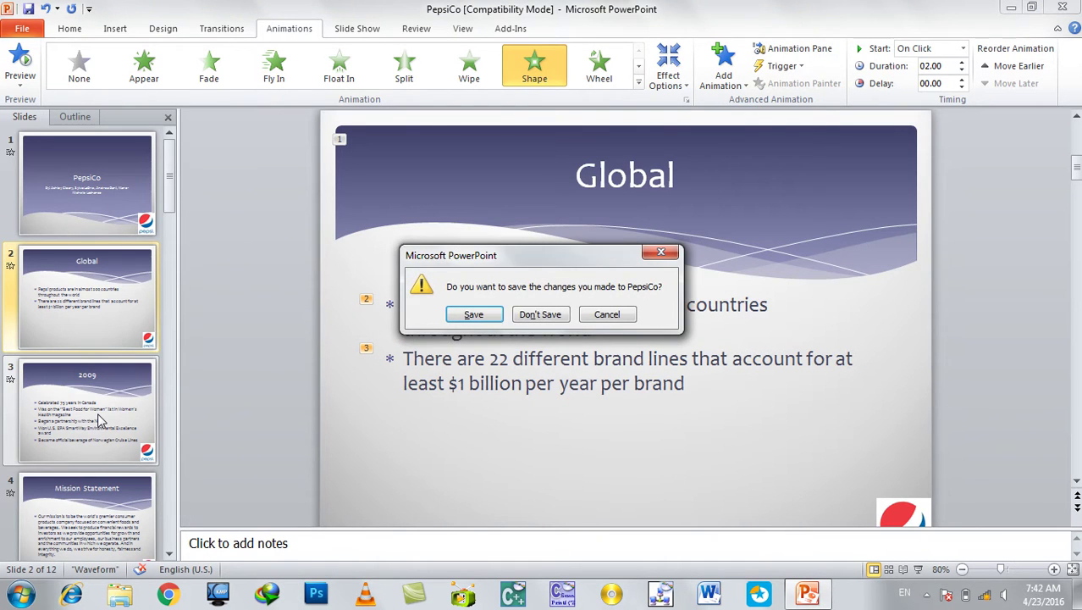
key("n")
key("ctrl+n")
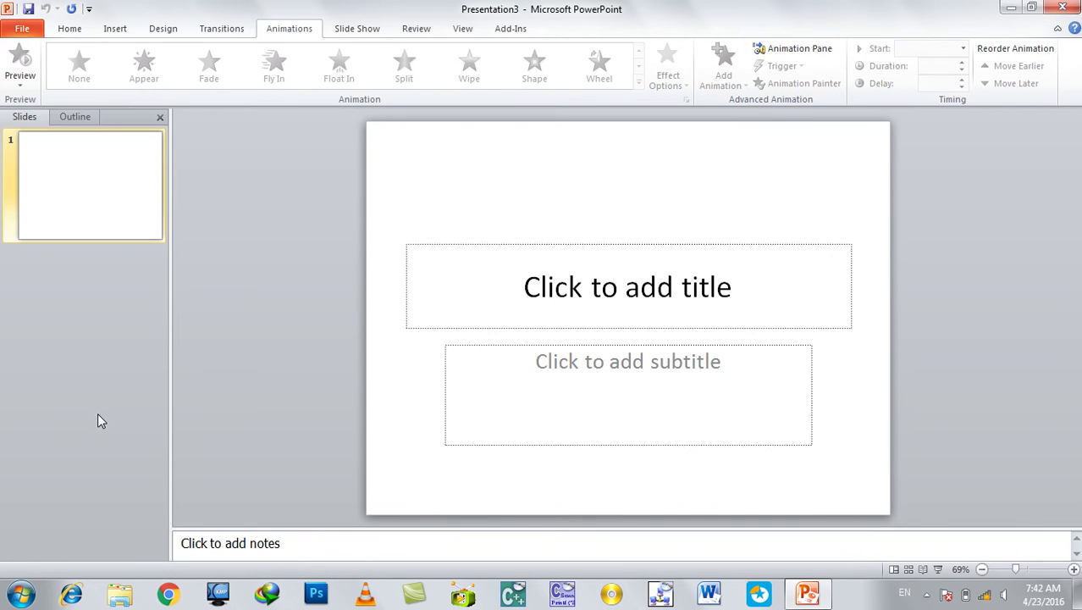
Begin typing the Persian title 'دشاگردانو د نمبرا' on the new title slide
left_click(559, 294)
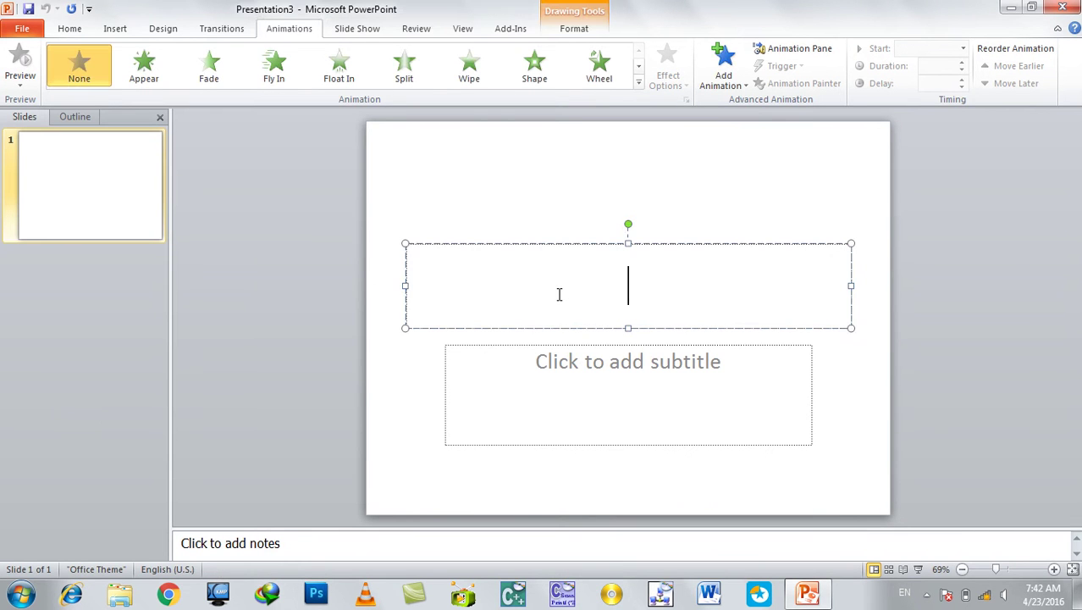
key("alt+shift")
type("دشگا")
key("BackSpace")
key("BackSpace")
type("اگردانو د نمبرا")
Correct the title text to read 'دشاگردانو د نمراتو ننداره'
key("BackSpace")
key("BackSpace")
key("BackSpace")
type("راتو نم")
key("BackSpace")
key("BackSpace")
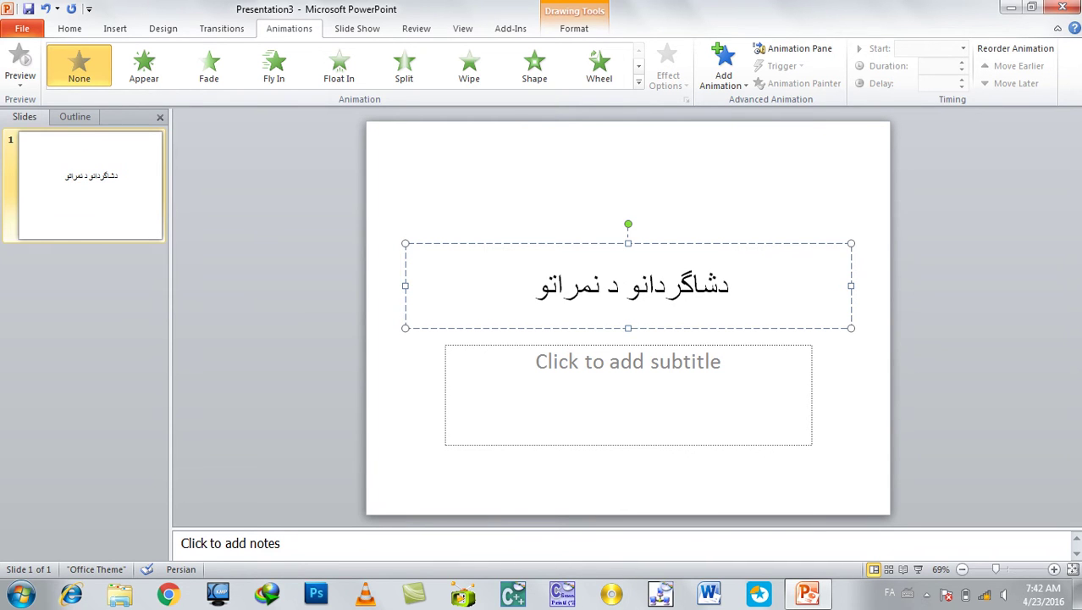
type("ن")
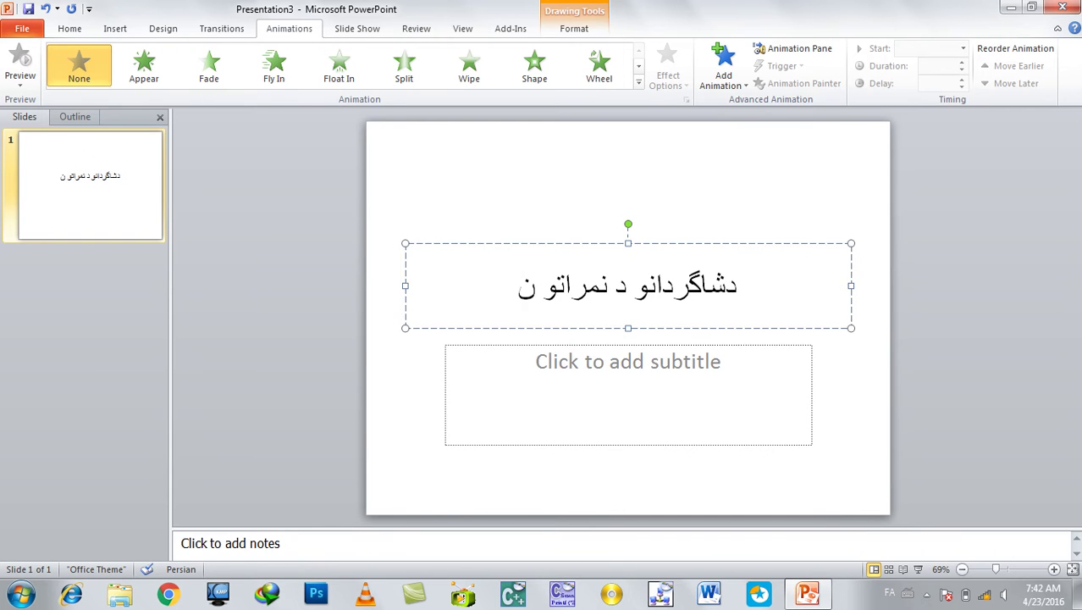
type("مایش")
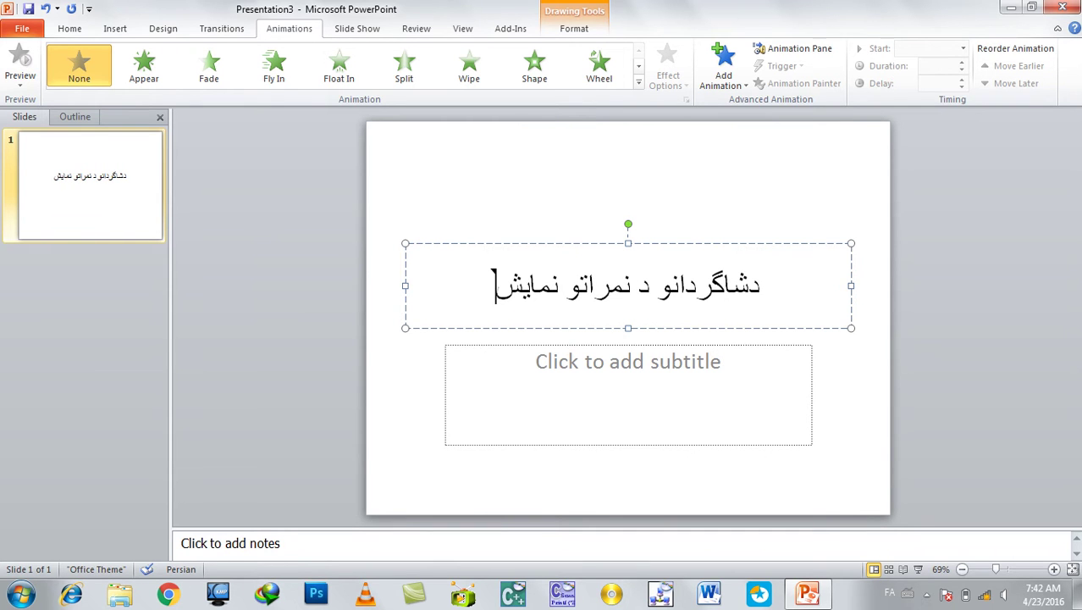
key("BackSpace")
key("BackSpace")
key("BackSpace")
key("BackSpace")
key("BackSpace")
type("ننداره")
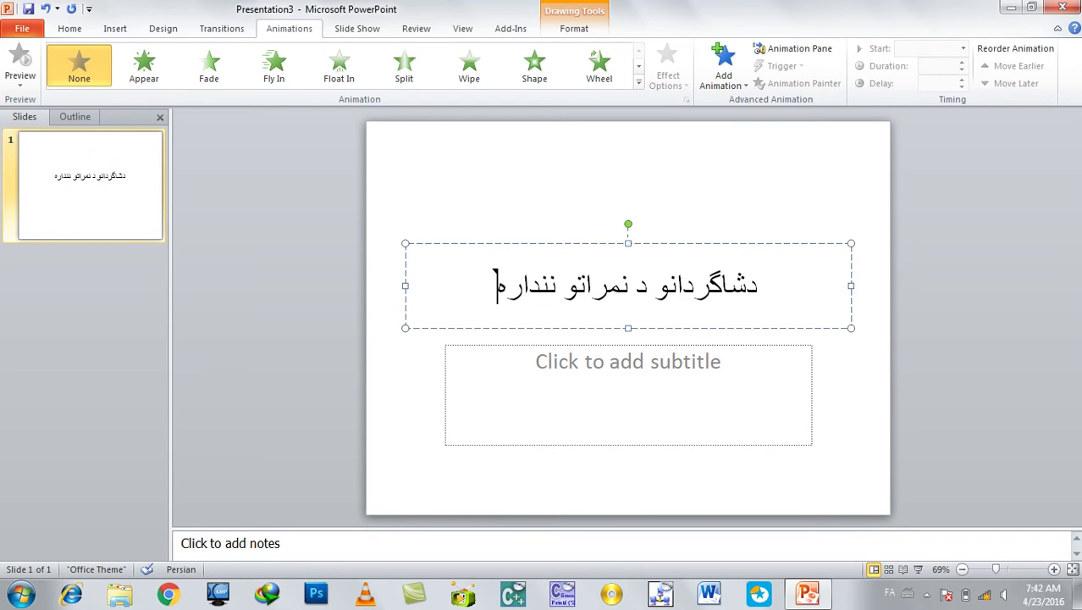
Make the whole title bold and delete the empty subtitle placeholder
key("ctrl+a")
key("ctrl+b")
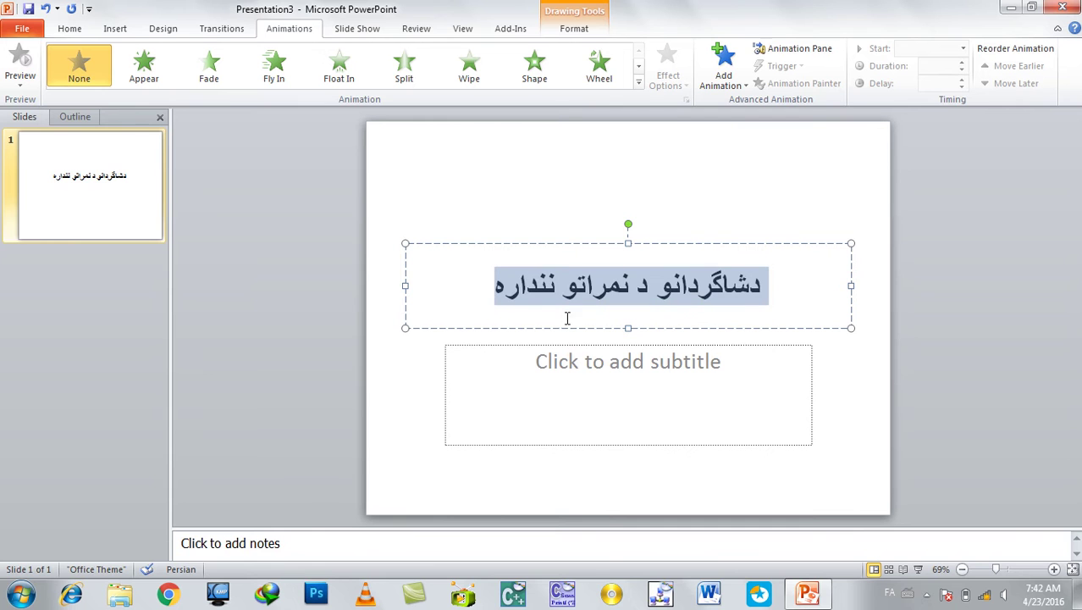
left_click(576, 343)
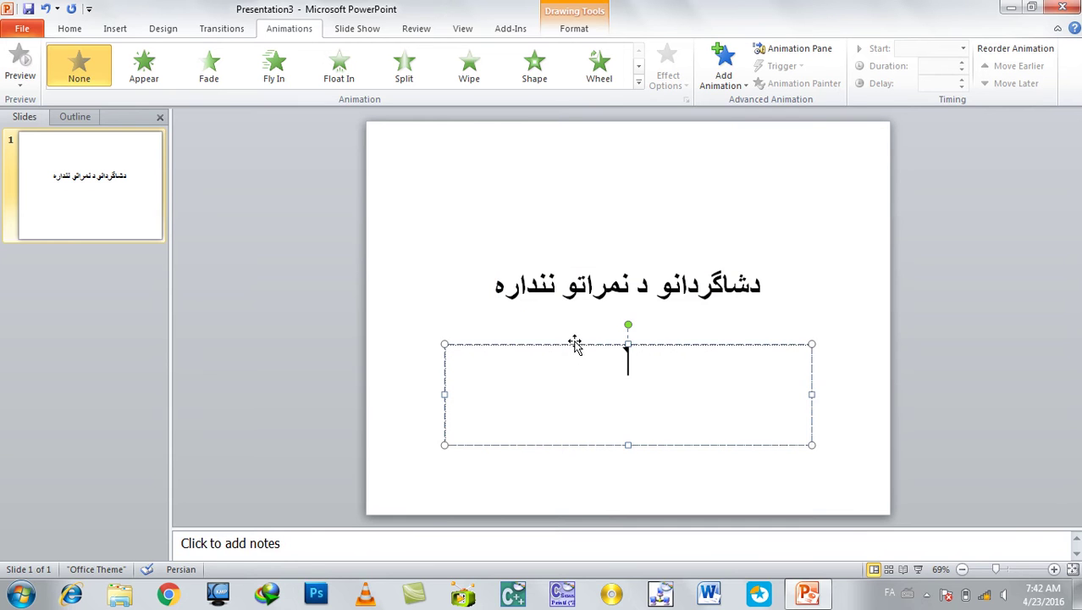
key("Delete")
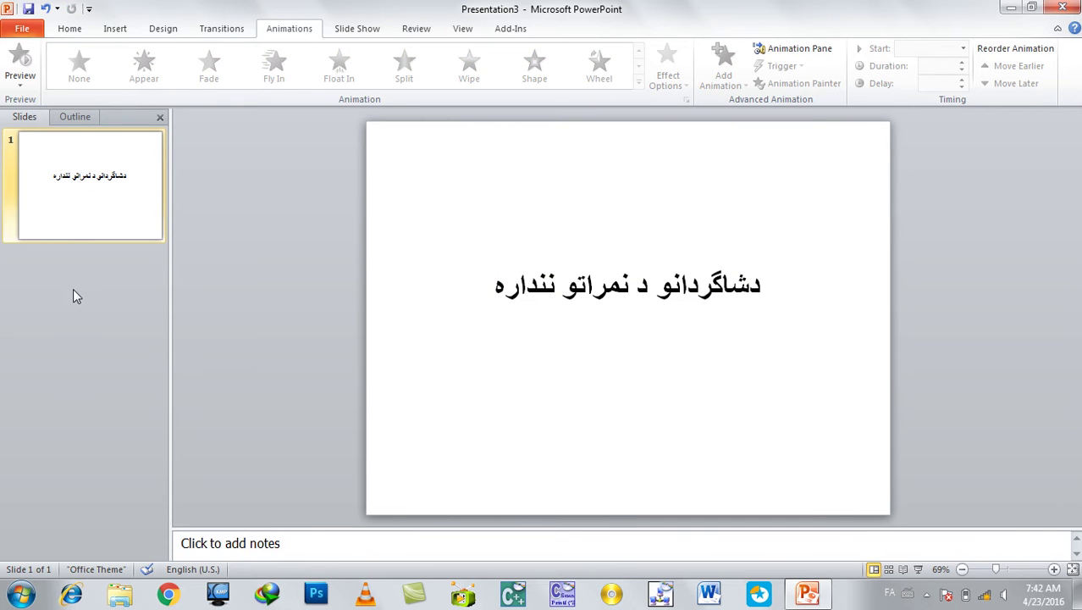
left_click(74, 290)
Add slide 2 with the bold title 'تاپ شاگردان'
key("Return")
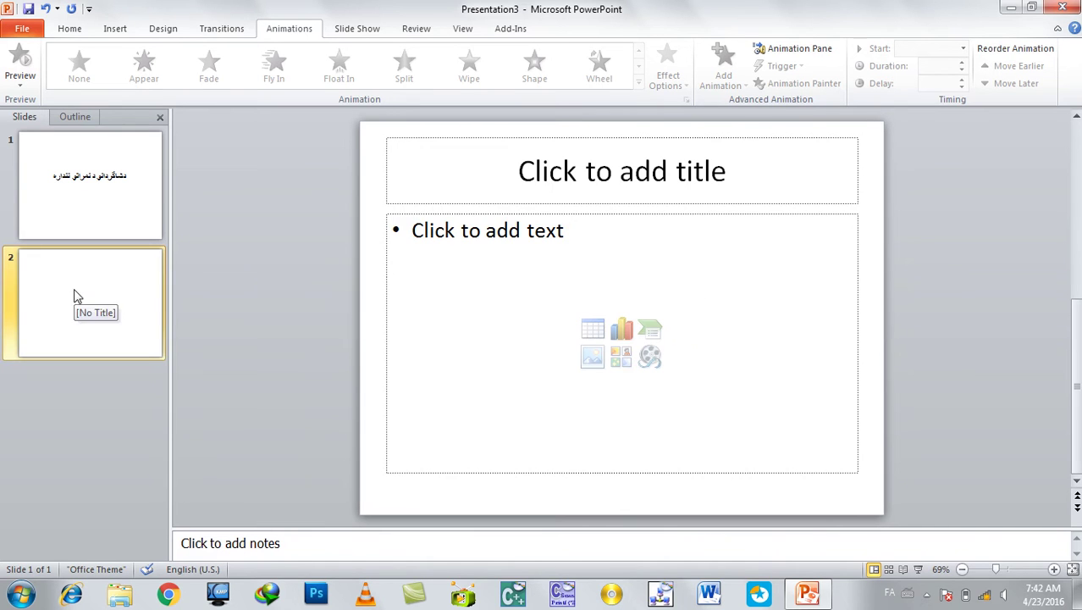
left_click(508, 172)
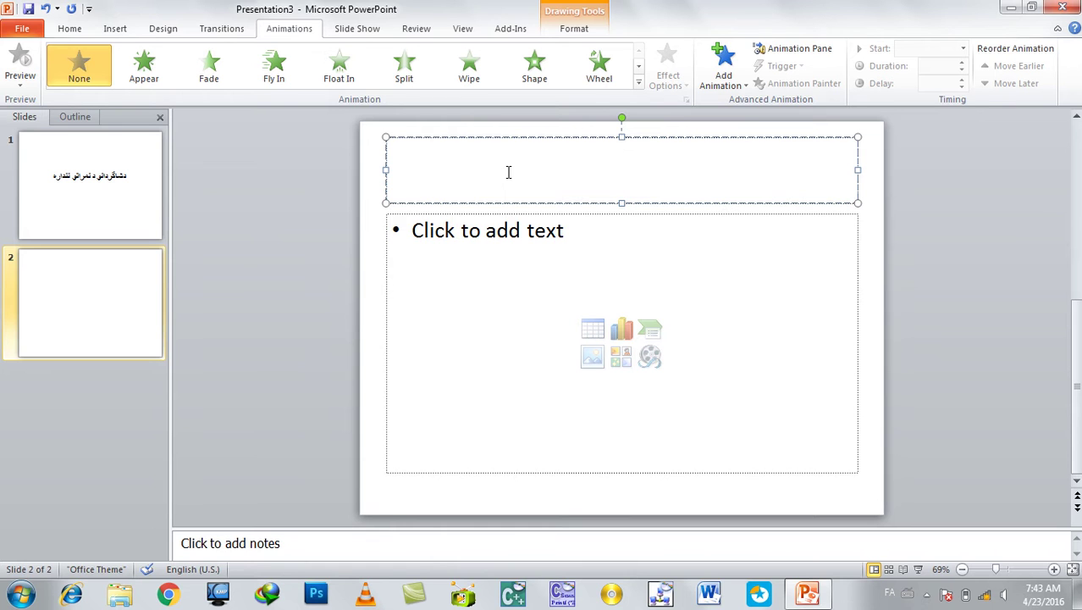
type("تا")
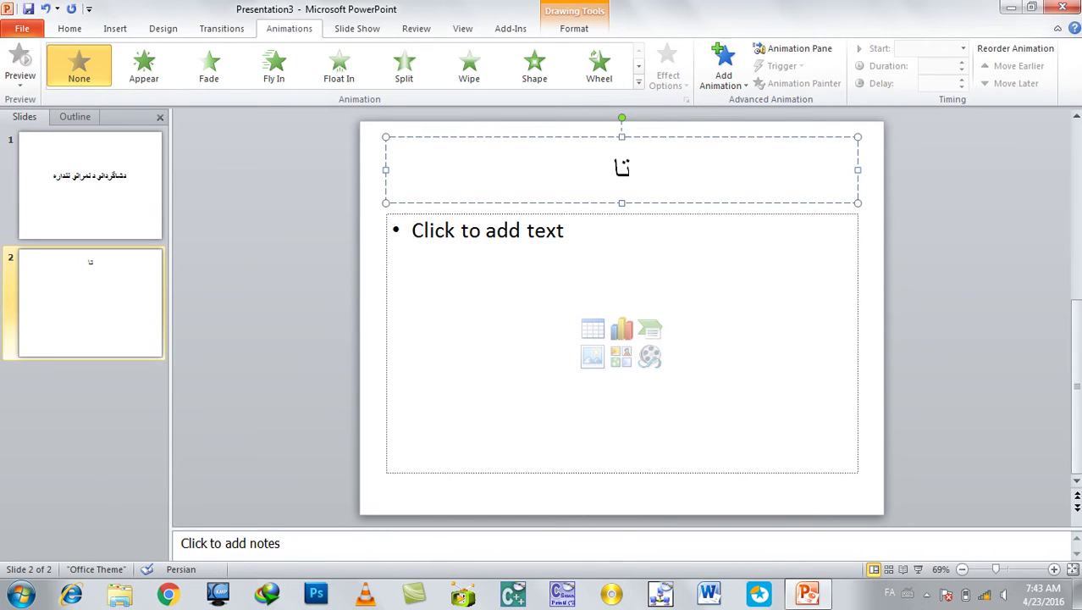
type("پ شاگردان")
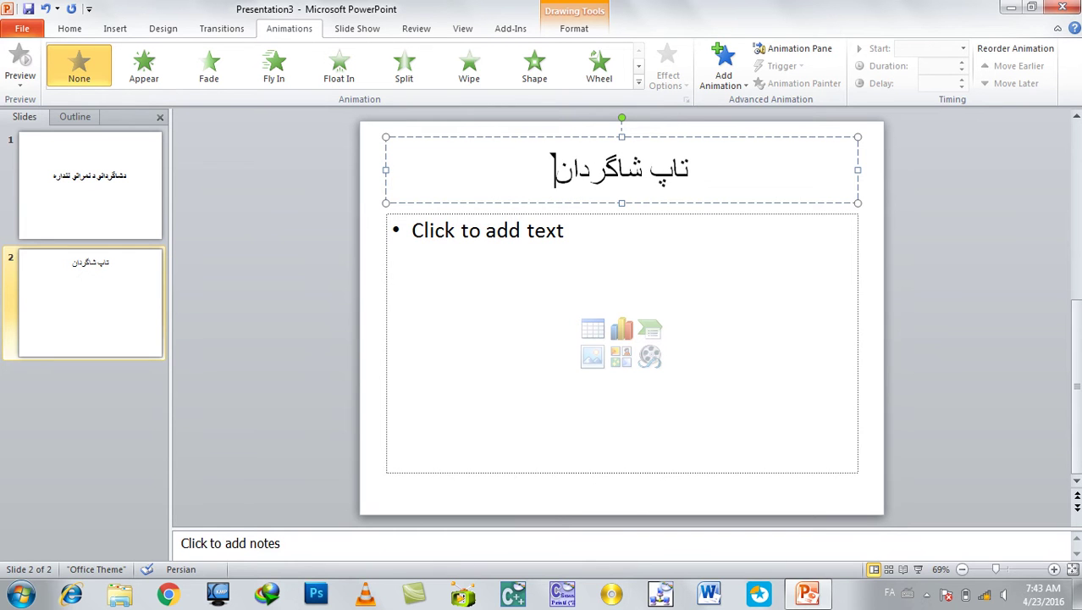
key("ctrl+a")
key("ctrl+b")
Make the content box right-to-left and type three student names on separate lines
left_click(598, 230)
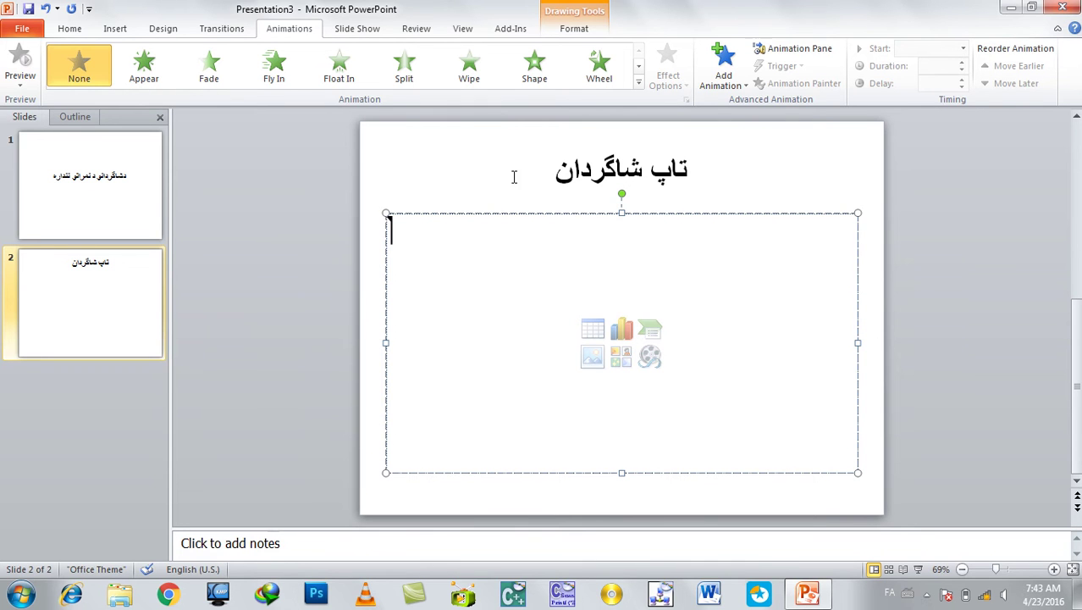
left_click(70, 28)
left_click(521, 77)
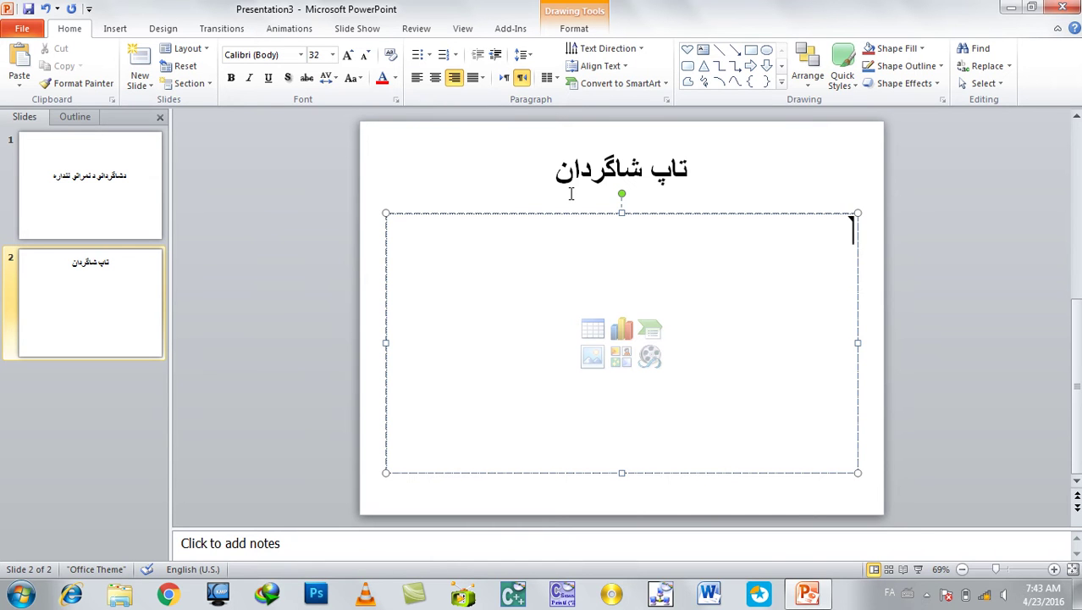
type("گل رحم")
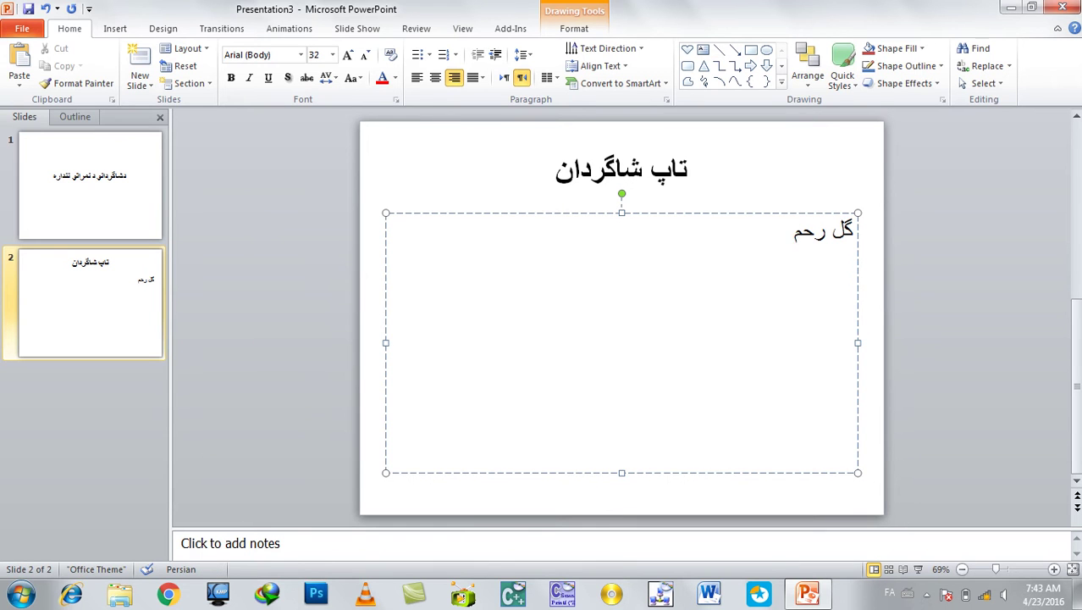
type("ان")
key("Return")
key("alt+shift")
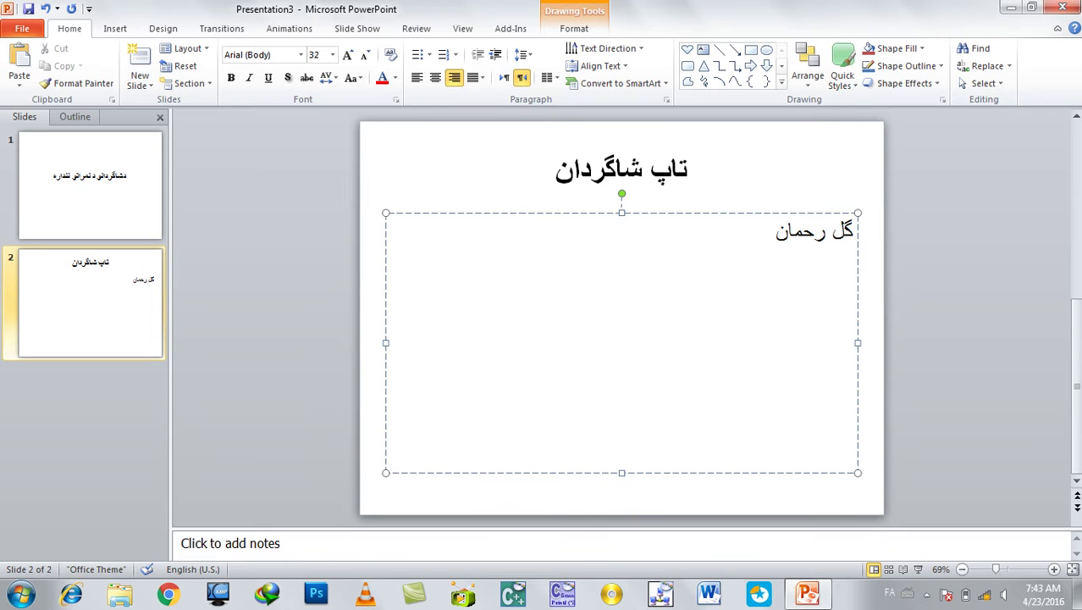
type("سید ر")
type("حک")
key("BackSpace")
type("مان")
key("Return")
type("محمد اسلام")
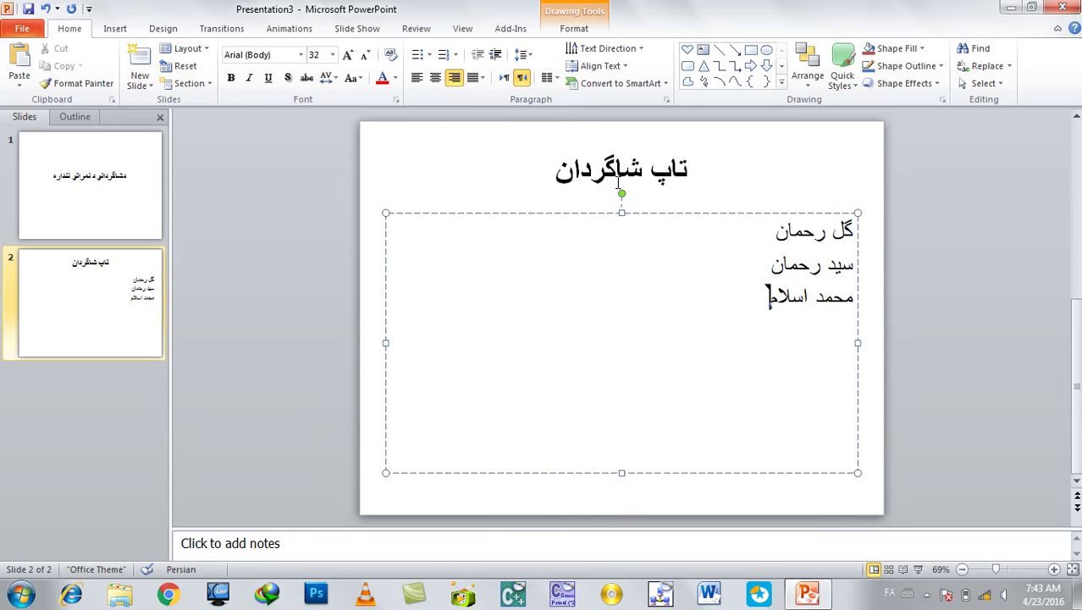
Format the three names as a bold bulleted list, then add a blank slide 3
key("ctrl+a")
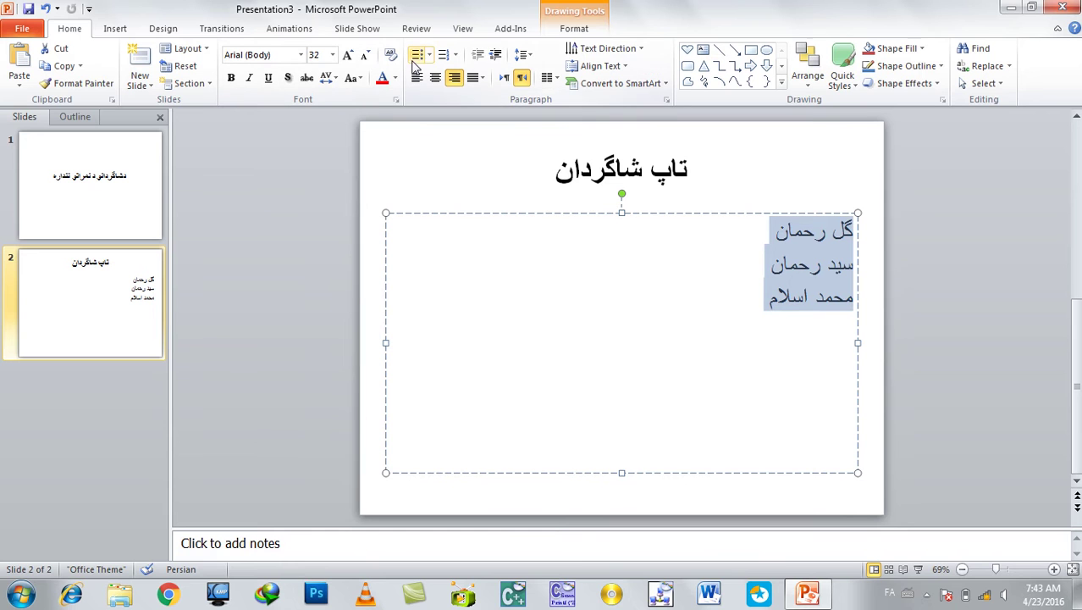
left_click(416, 56)
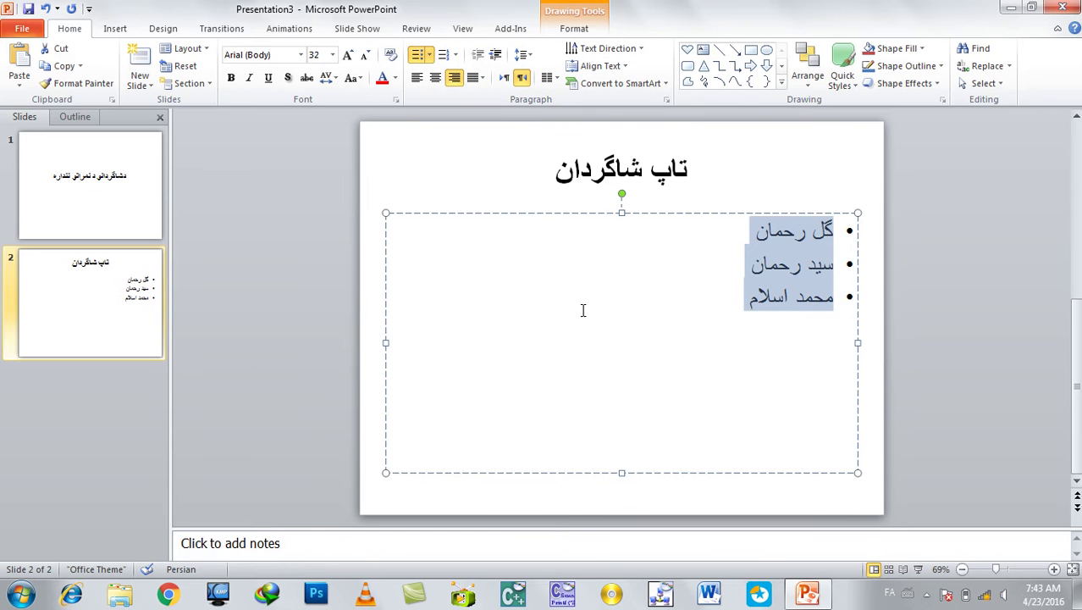
key("ctrl+b")
left_click(709, 299)
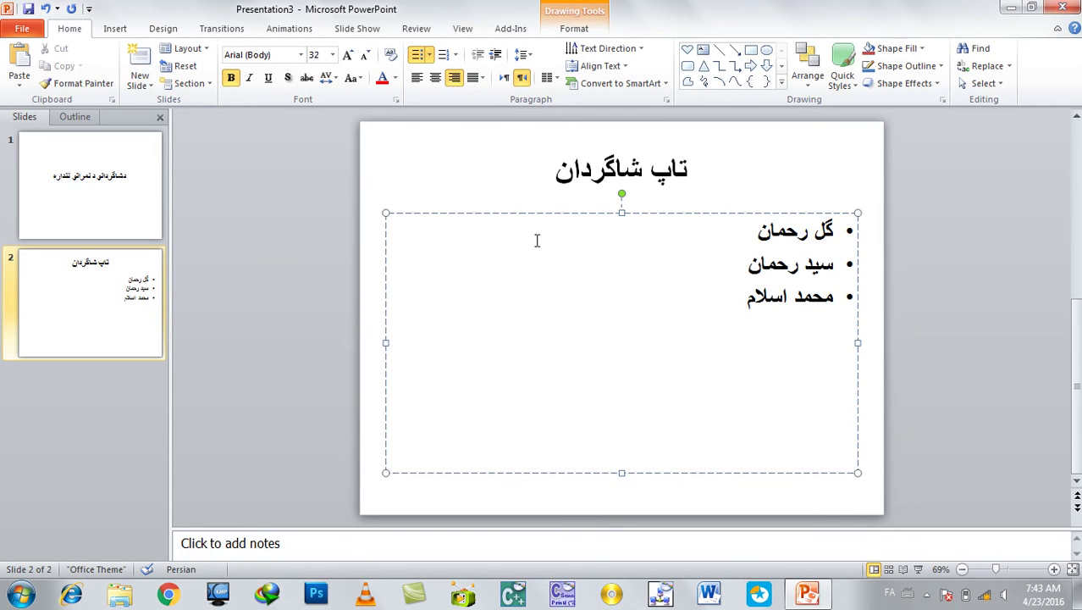
left_click(138, 326)
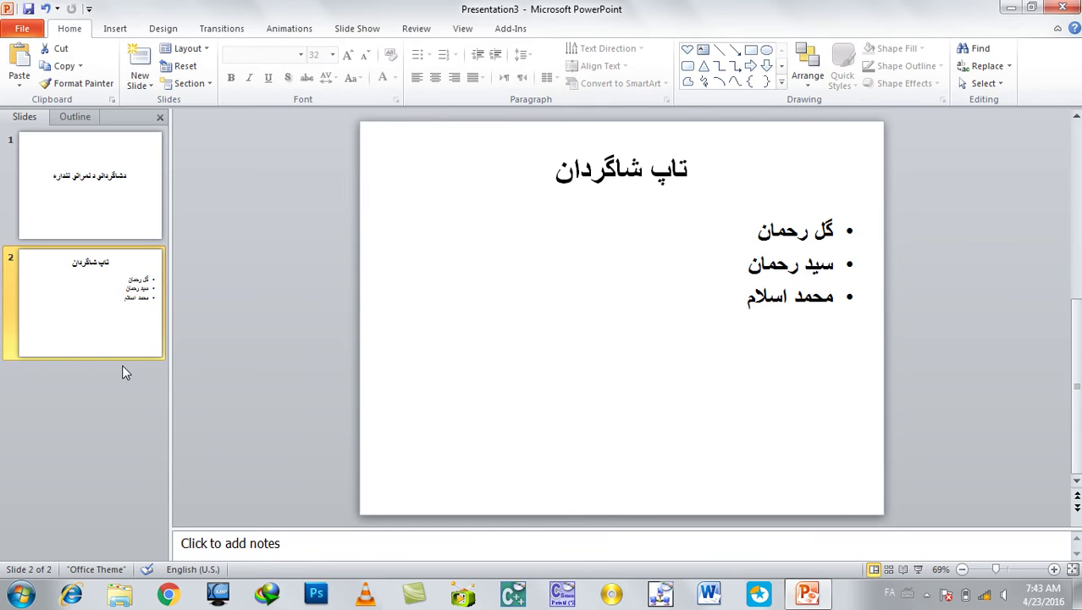
key("Return")
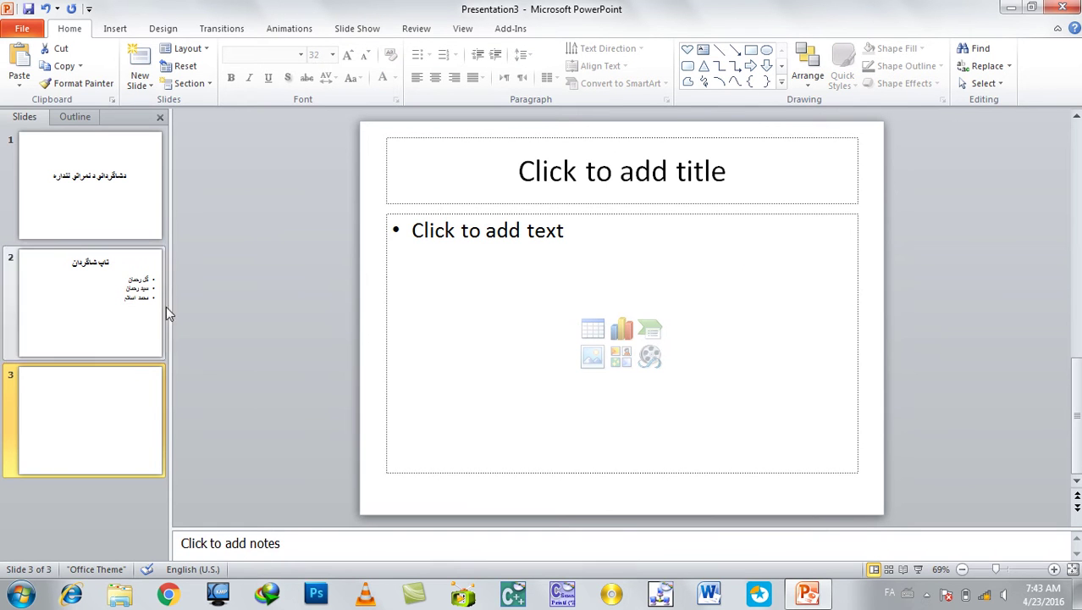
Delete the title and content placeholders from slide 3
left_click(510, 204)
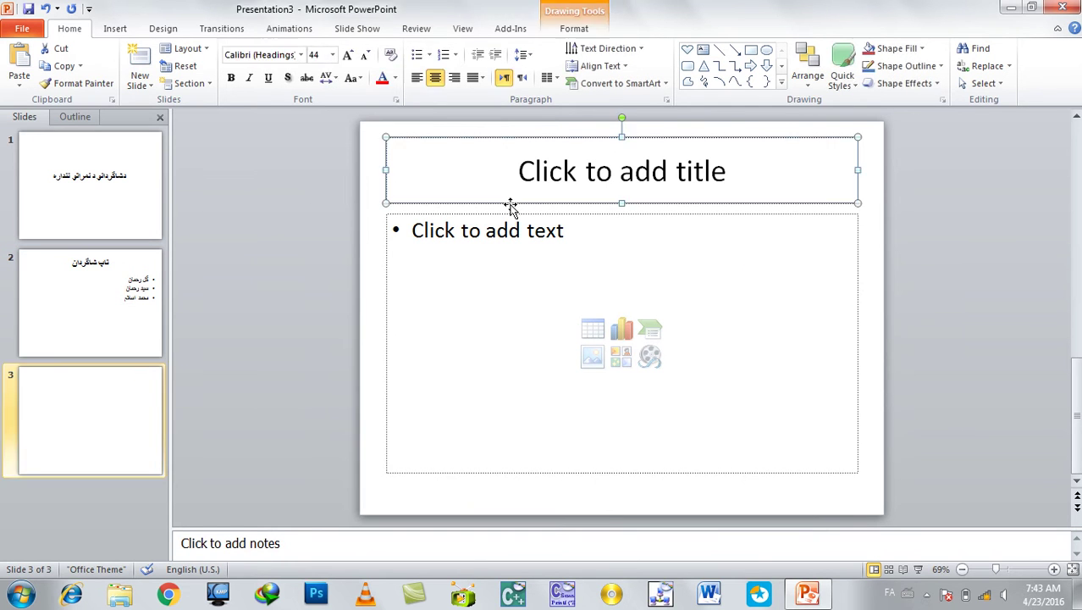
key("Delete")
left_click(511, 213)
key("Delete")
Restore and re-maximize the PowerPoint window, then bring up the Insert Shapes gallery
key("alt+space")
key("r")
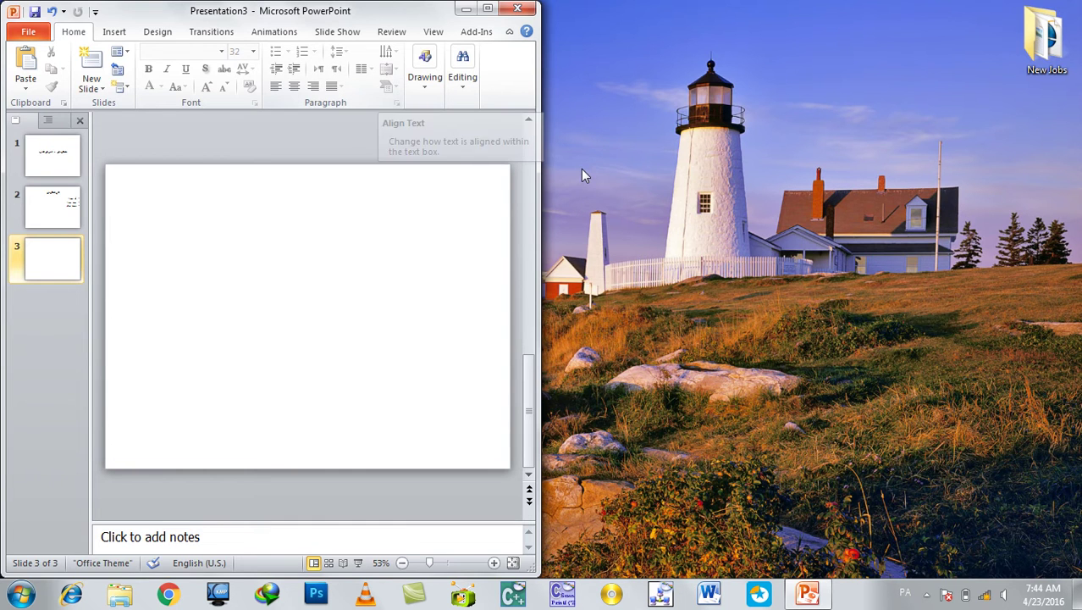
left_click(488, 9)
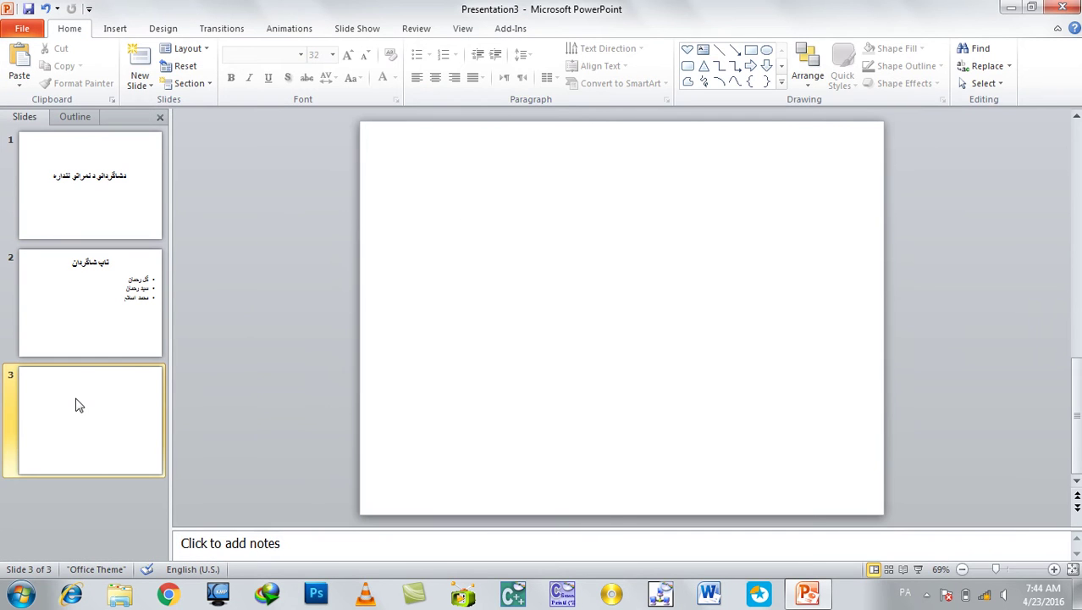
left_click(115, 27)
left_click(219, 61)
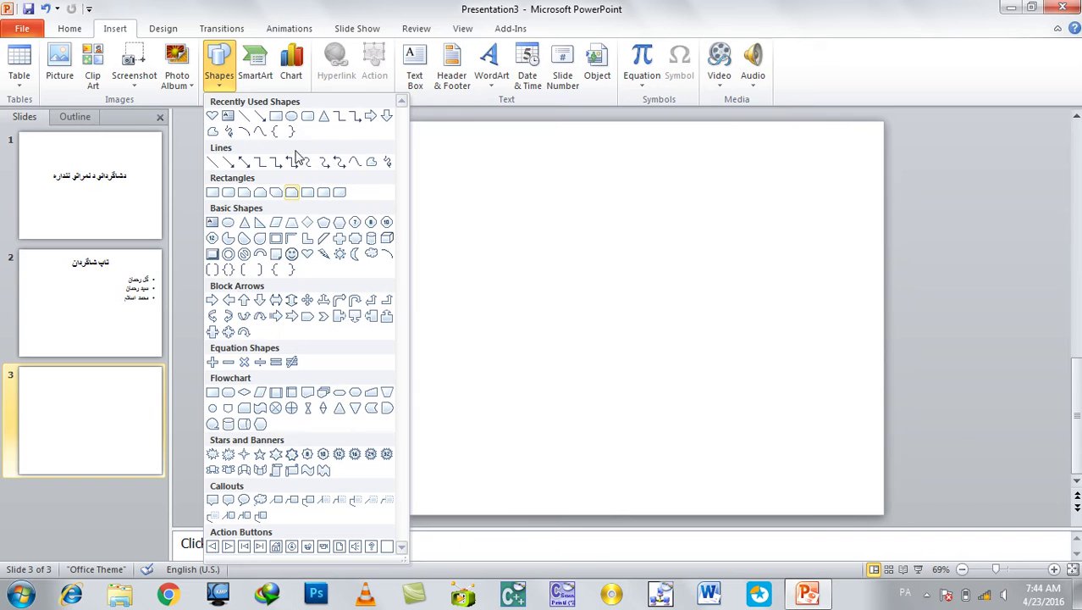
Draw the blue rounded rectangles stacked down the left side of slide 3
left_click(308, 116)
mouse_move(390, 165)
left_mouse_down()
mouse_move(540, 220)
mouse_move(523, 437)
left_mouse_up()
left_click_drag(514, 288, 514, 309)
Draw a lengthened left-pointing arrow at top right and place two copies beside the lower rectangles
left_click(219, 76)
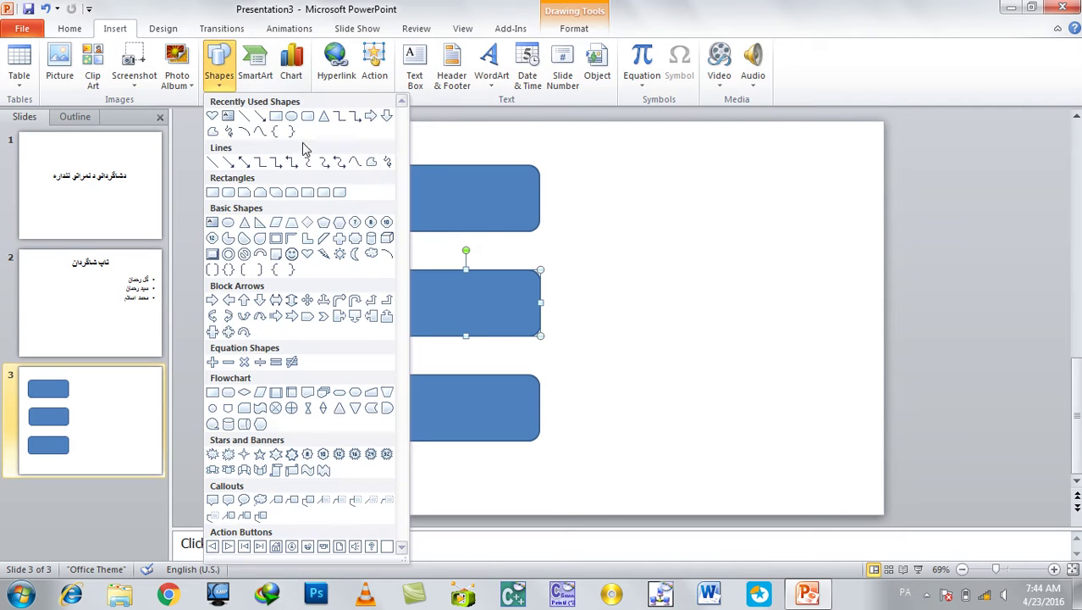
left_click(369, 116)
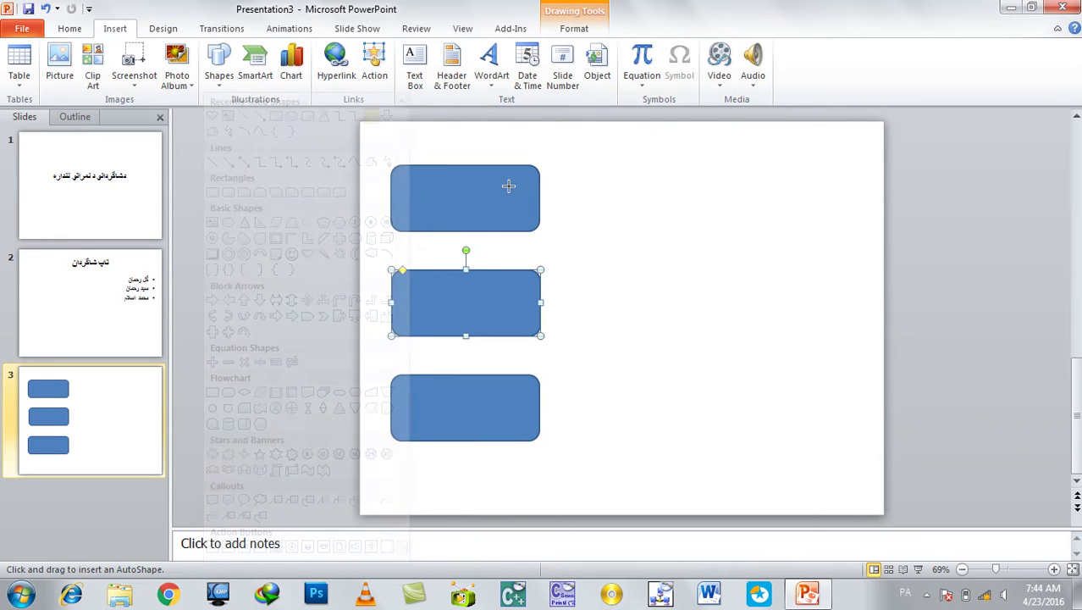
mouse_move(844, 177)
left_mouse_down()
mouse_move(785, 189)
mouse_move(763, 208)
mouse_move(760, 231)
mouse_move(841, 200)
mouse_move(697, 193)
mouse_move(677, 204)
mouse_move(780, 200)
left_mouse_up()
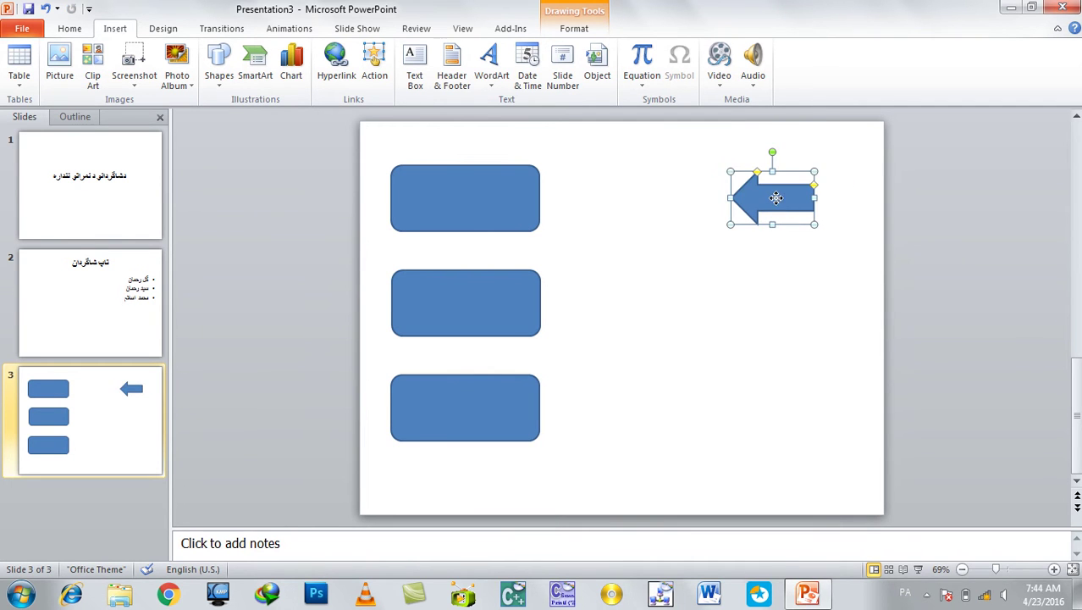
left_click_drag(730, 198, 700, 201)
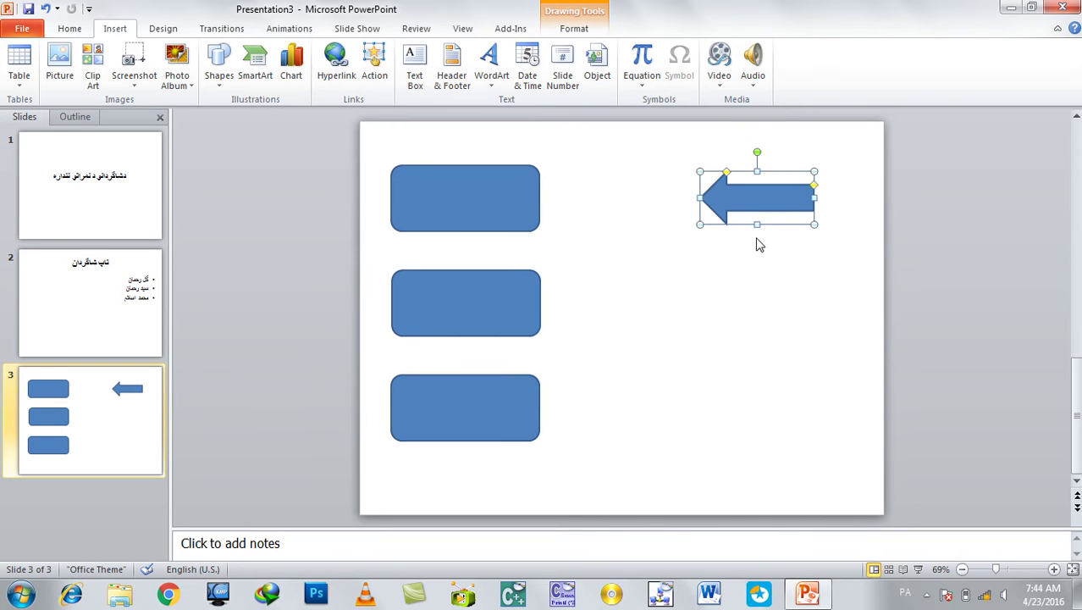
mouse_move(757, 223)
left_mouse_down()
mouse_move(766, 242)
mouse_move(757, 308)
left_mouse_up()
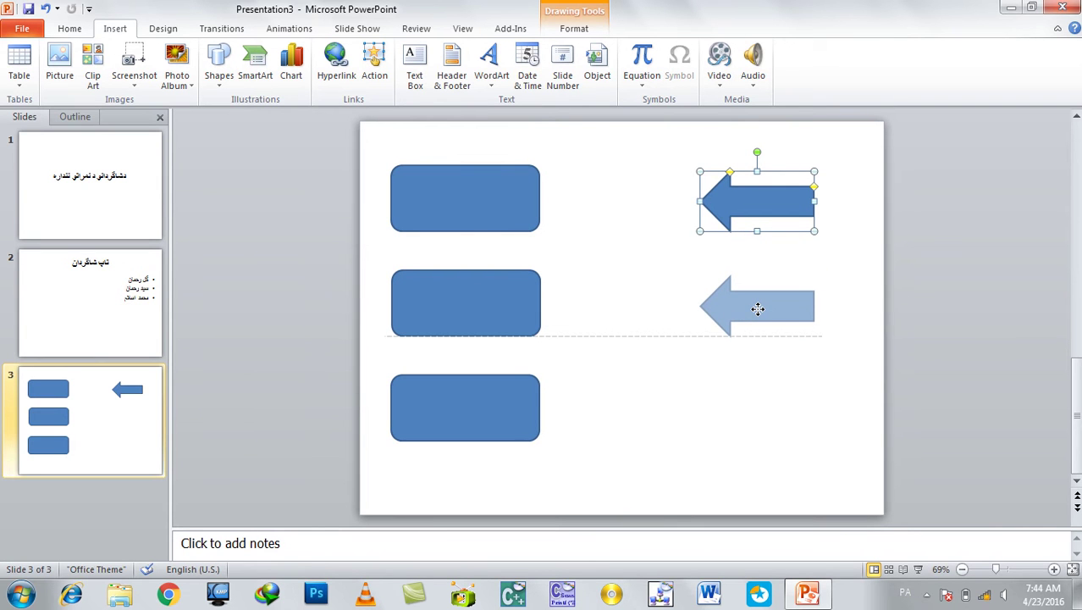
left_click_drag(758, 308, 761, 412)
Label the top arrow 'اول نمره' and the middle arrow 'دوم نمره'
left_click(758, 201)
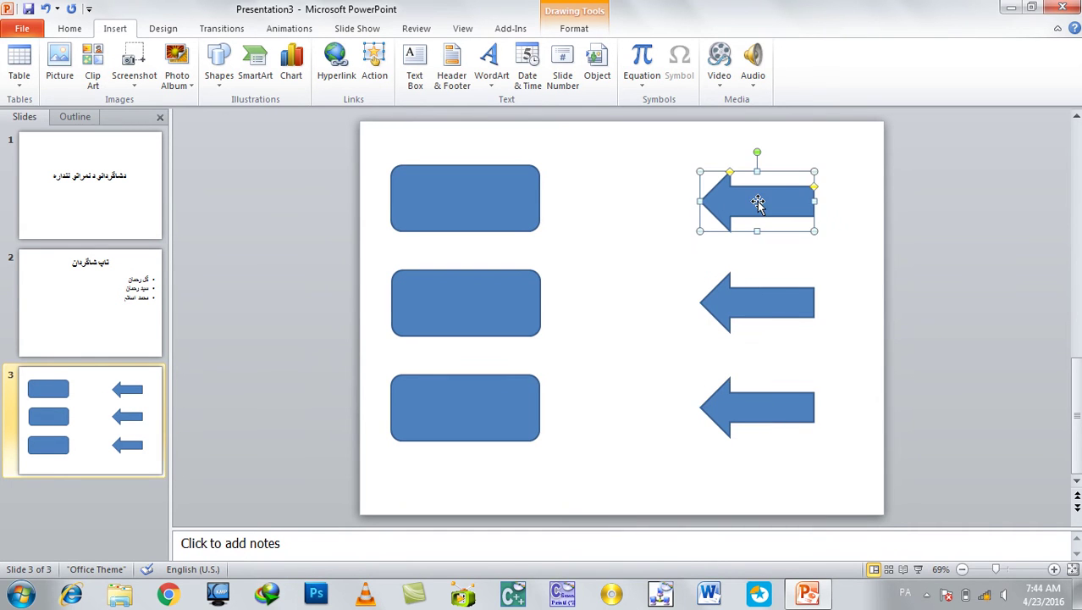
right_click(758, 204)
left_click(790, 288)
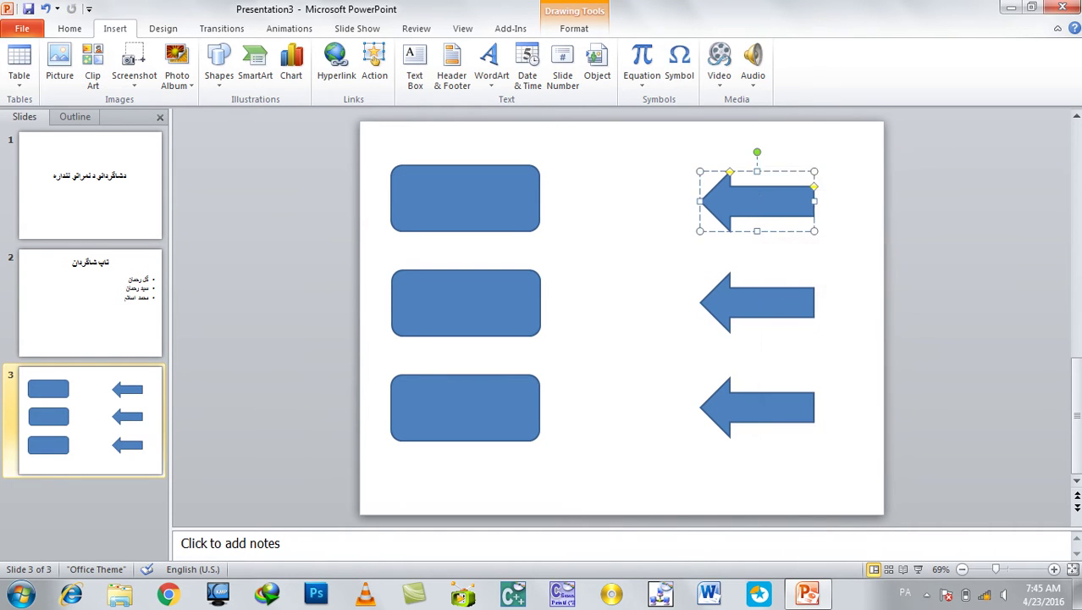
type("اولنمره")
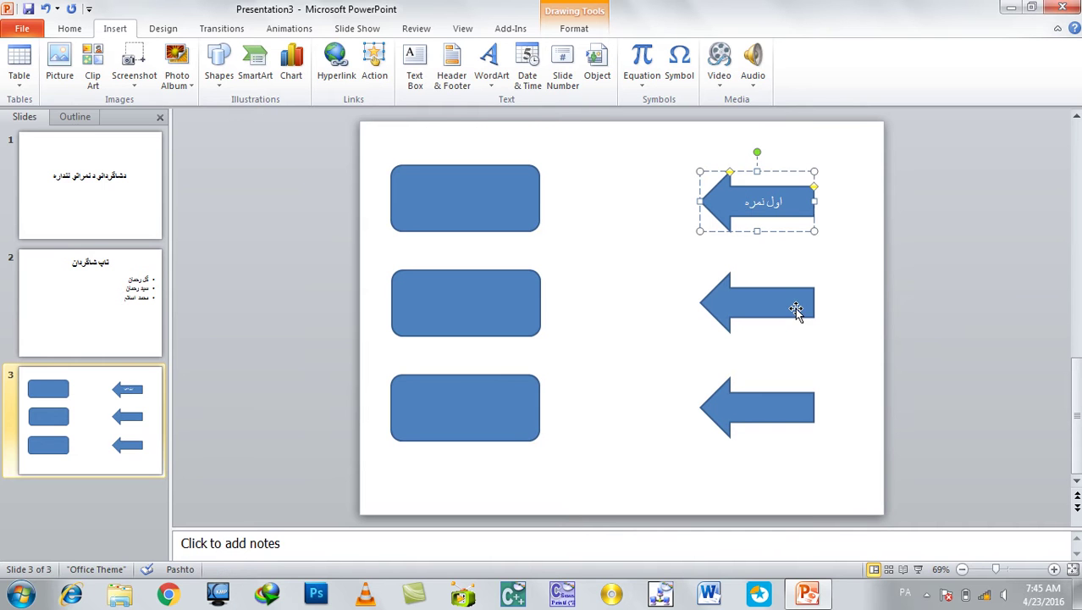
right_click(789, 296)
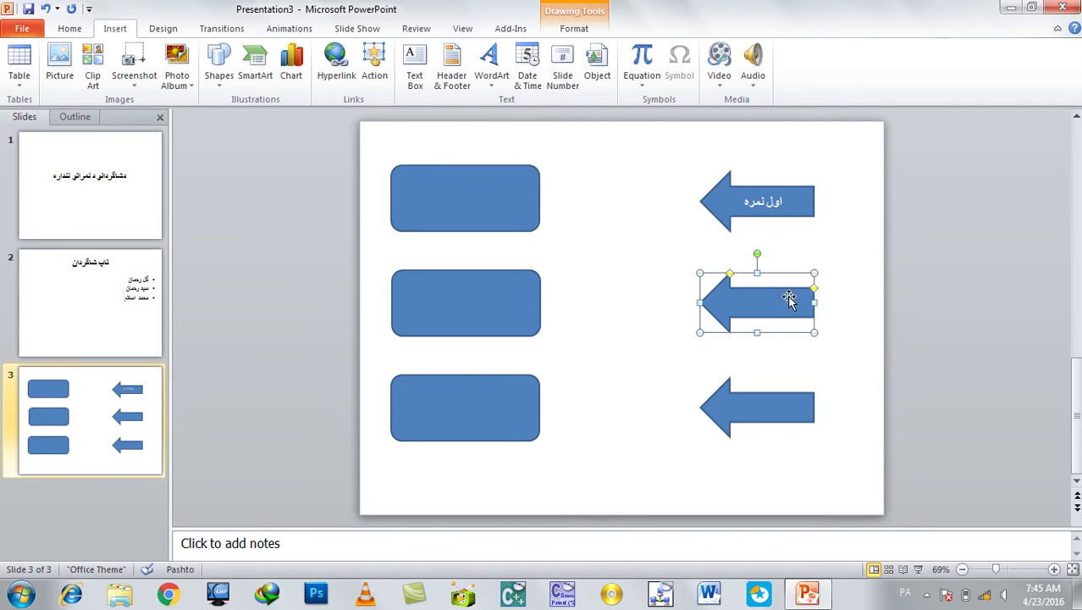
left_click(833, 382)
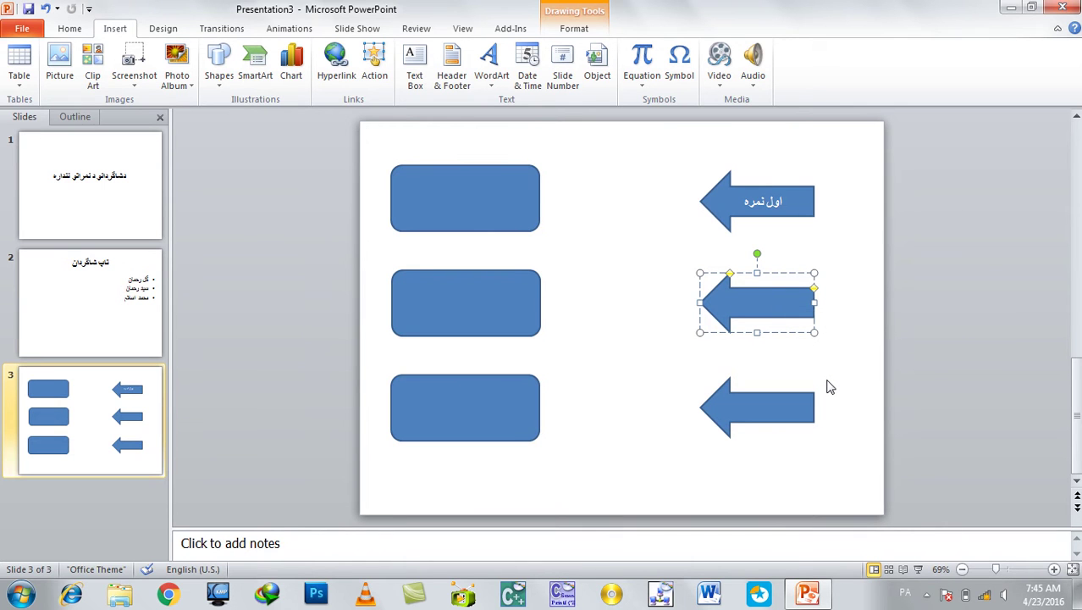
type("أدو")
type("م نمره")
key("ctrl+a")
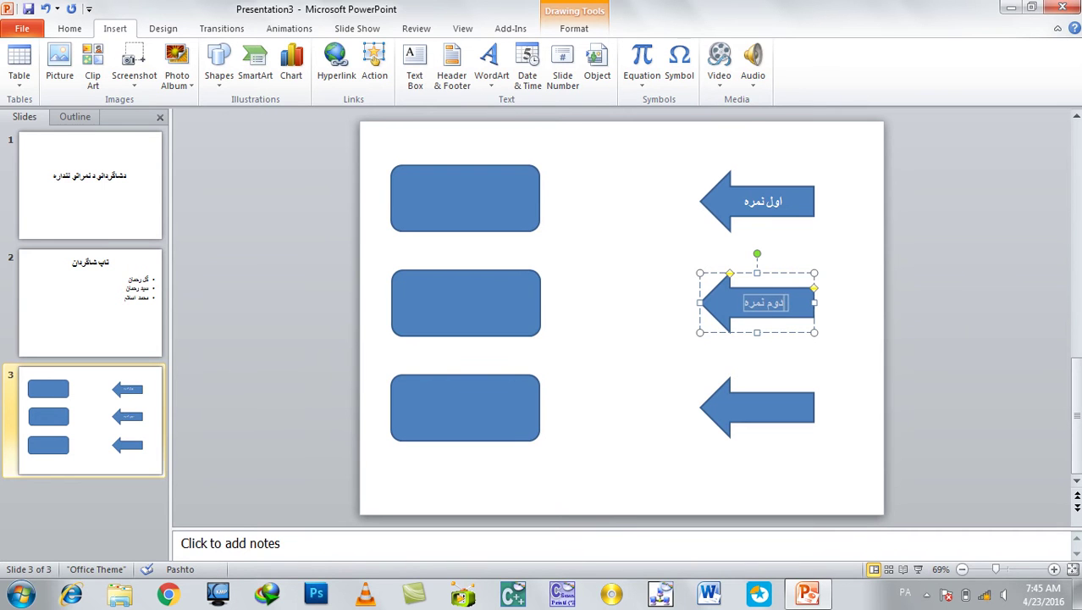
Label the bottom arrow 'دریم نمره'
left_click(765, 414)
right_click(764, 414)
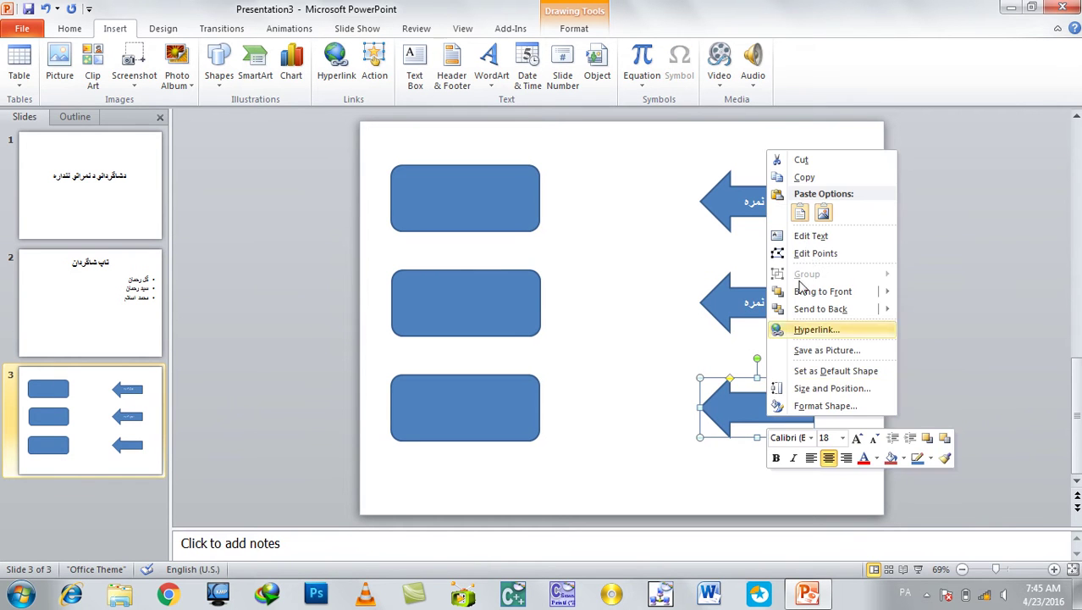
left_click(809, 236)
type("وم نمره")
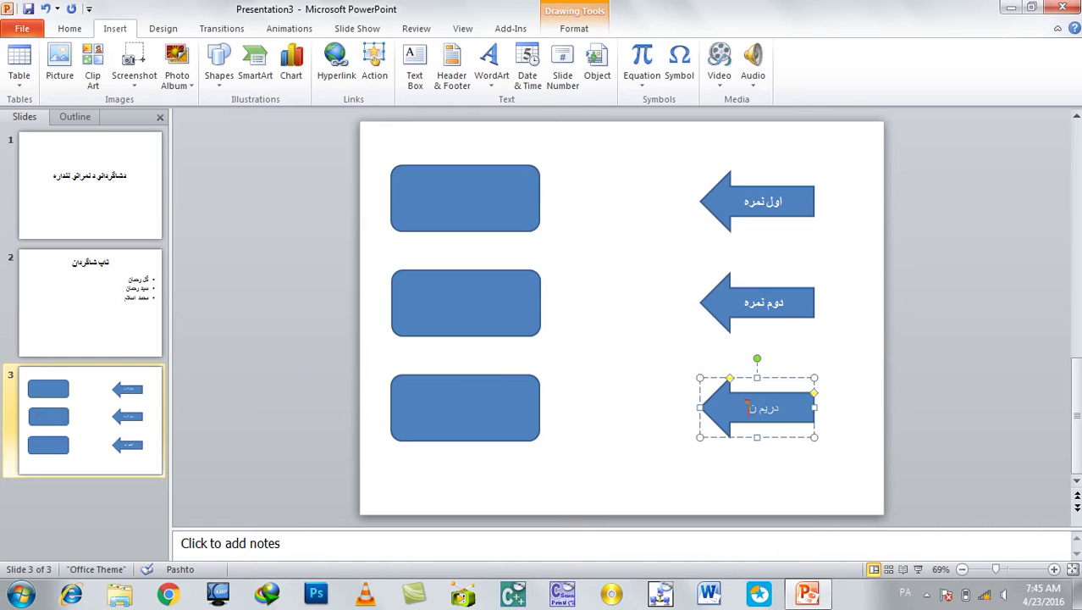
key("ctrl+a")
Type a student's name into each of the top, middle and bottom rounded boxes
left_click(502, 209)
right_click(503, 210)
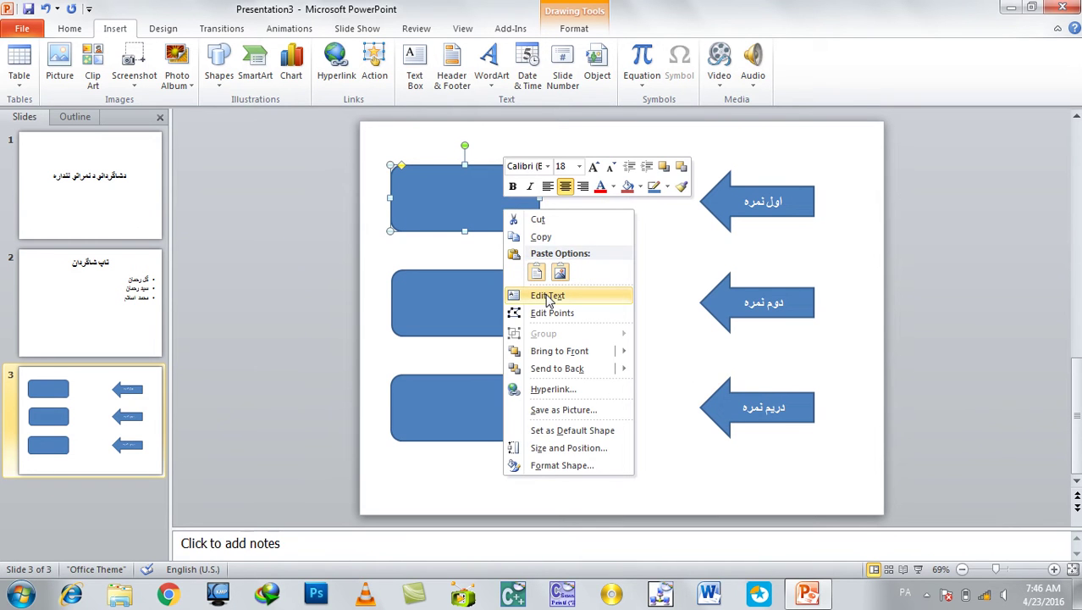
left_click(546, 296)
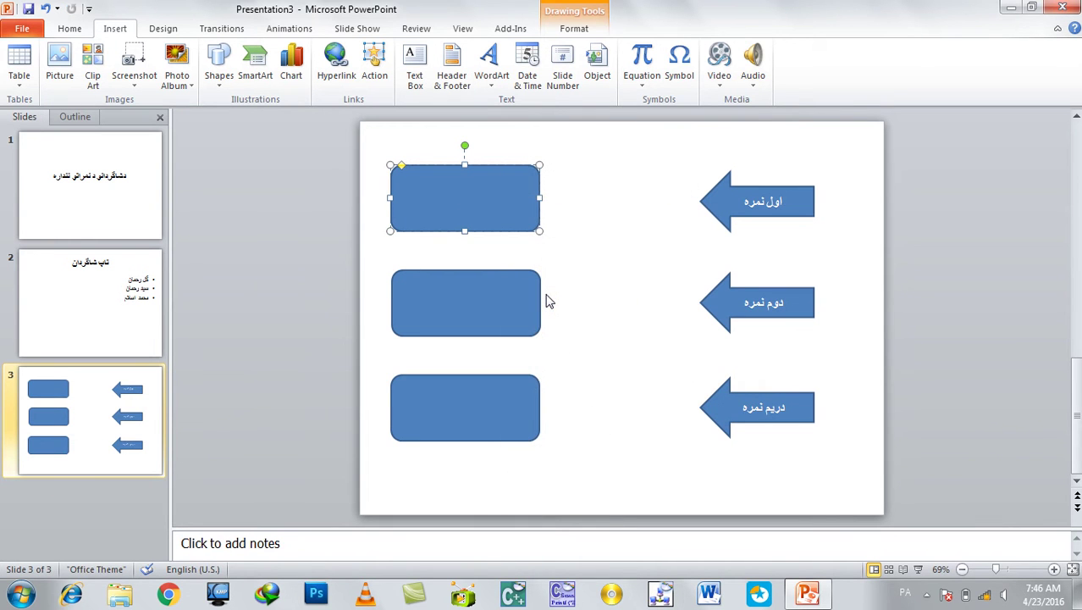
type("گل ر")
type("ح")
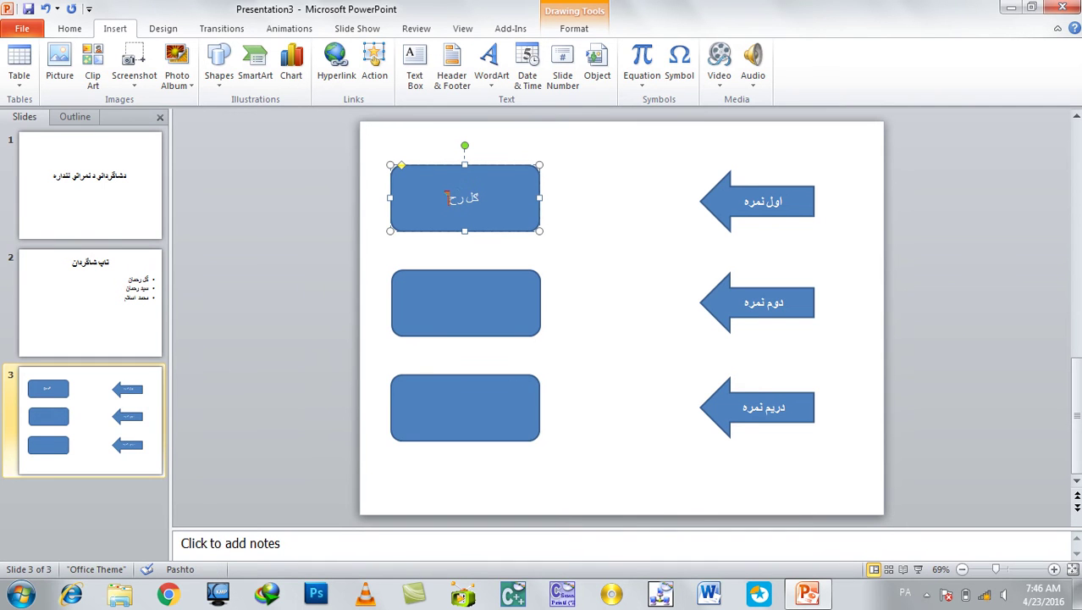
type("م")
type("ن")
key("BackSpace")
type("ان")
left_click(495, 306)
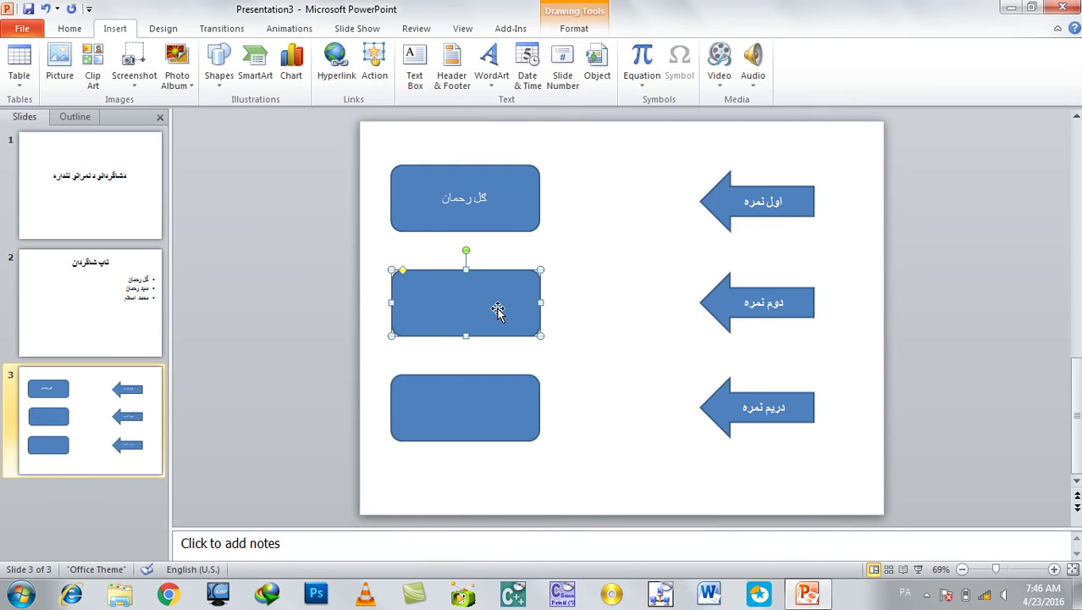
right_click(498, 308)
left_click(543, 395)
type("سید رحمان")
left_click(498, 435)
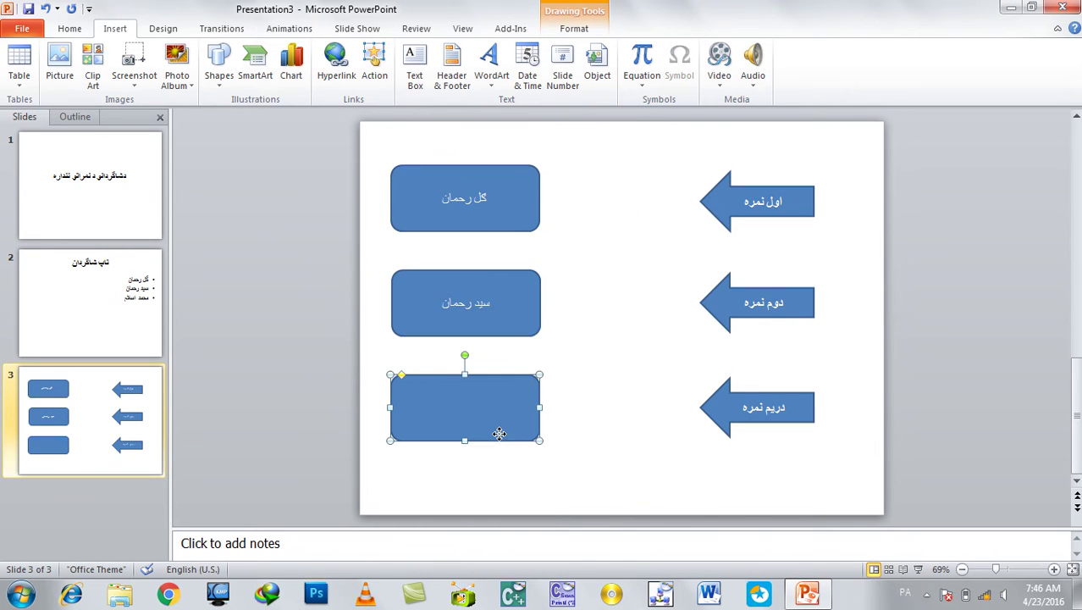
right_click(497, 435)
left_click(543, 255)
type("محمد")
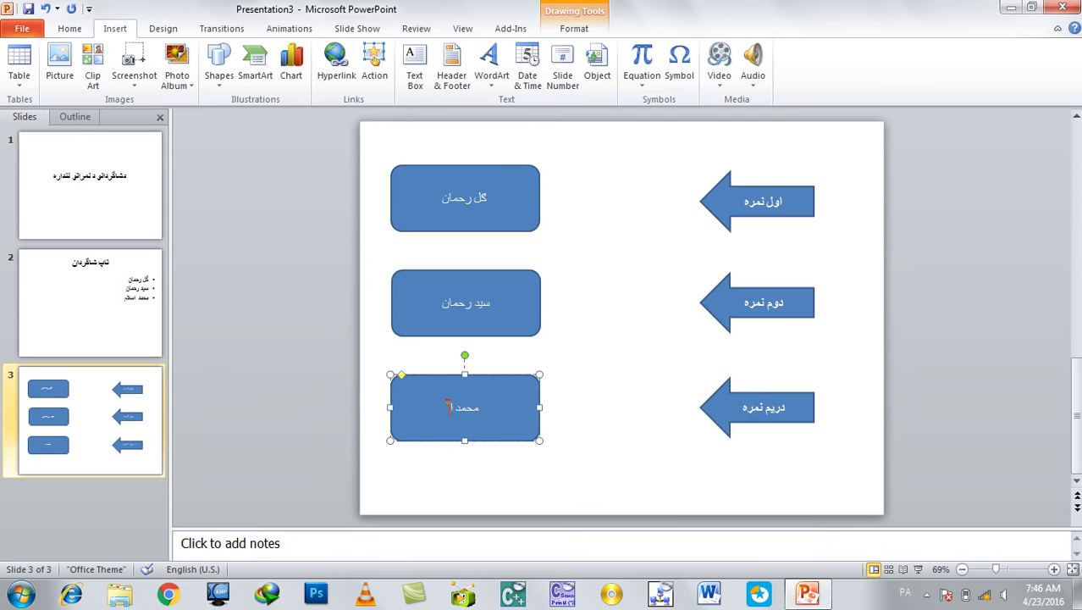
type("اسلام")
Make the names in the name boxes bold
key("ctrl+a")
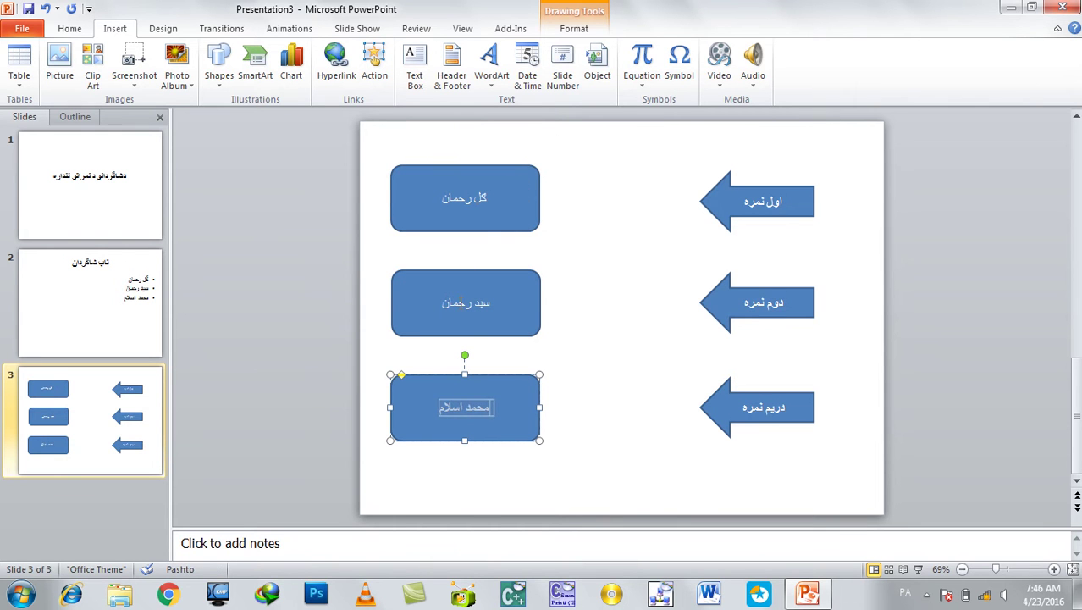
left_click(458, 302)
key("ctrl+b")
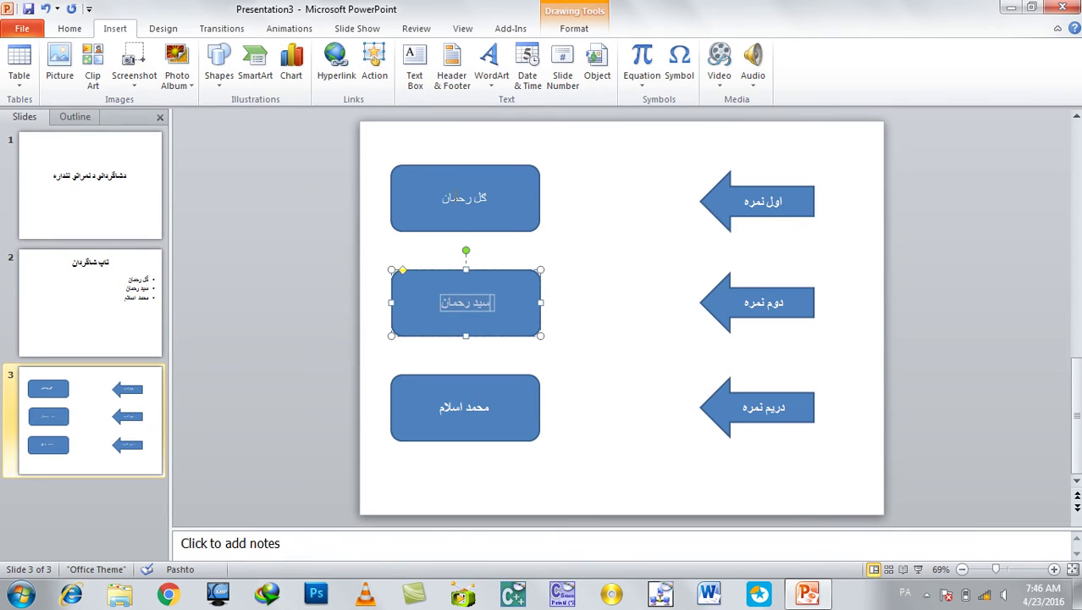
left_click(455, 199)
key("ctrl+b")
left_click(580, 236)
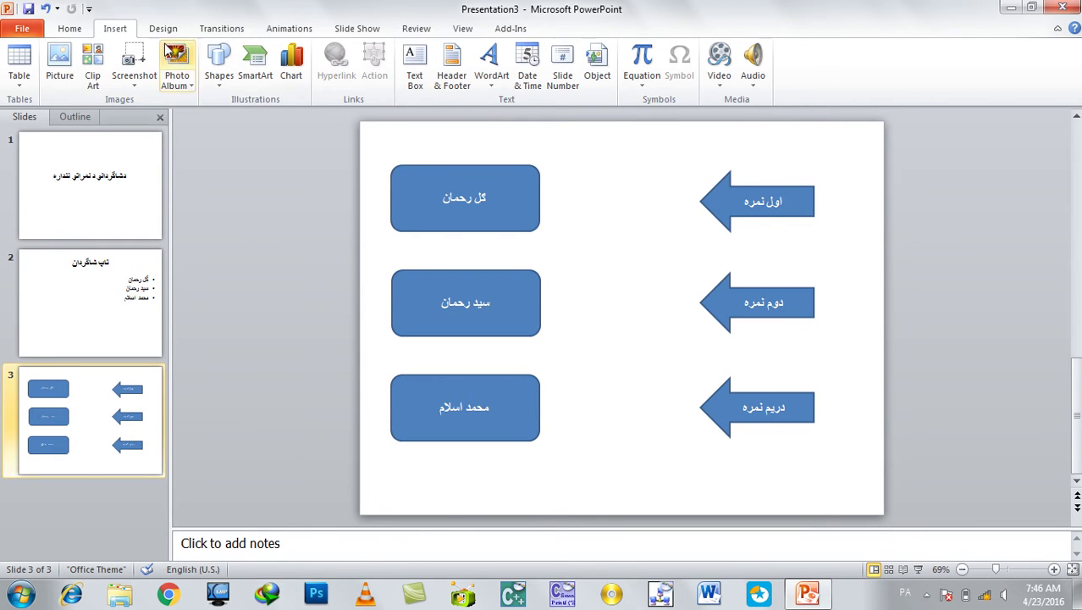
Draw squares beside the name boxes and fill the top one with the Hydrangeas picture
left_click(218, 68)
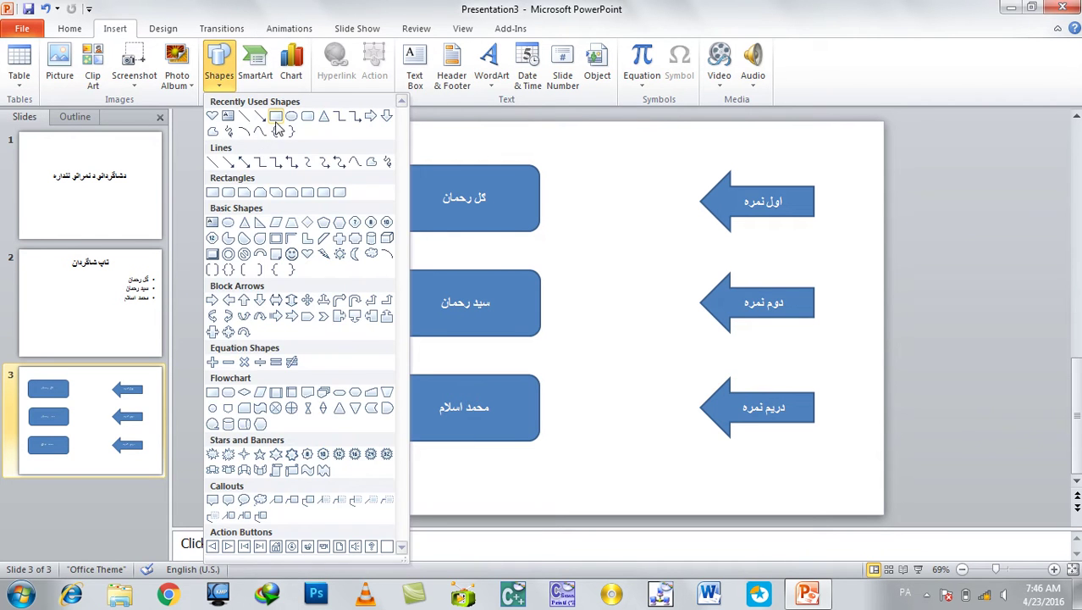
left_click(267, 113)
mouse_move(556, 166)
left_mouse_down()
mouse_move(613, 231)
mouse_move(609, 440)
left_mouse_up()
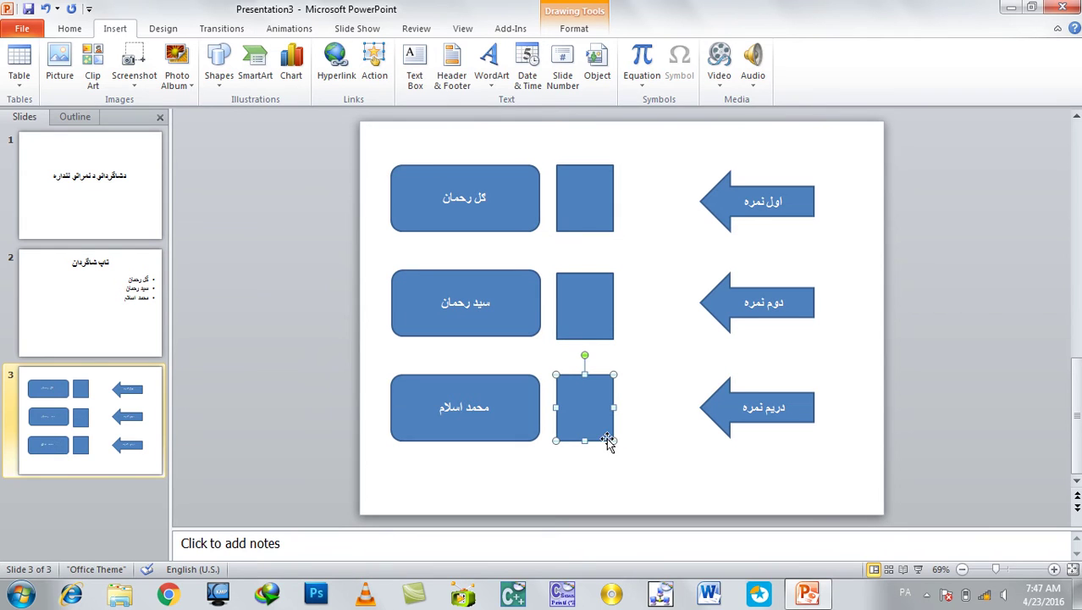
left_click(596, 218)
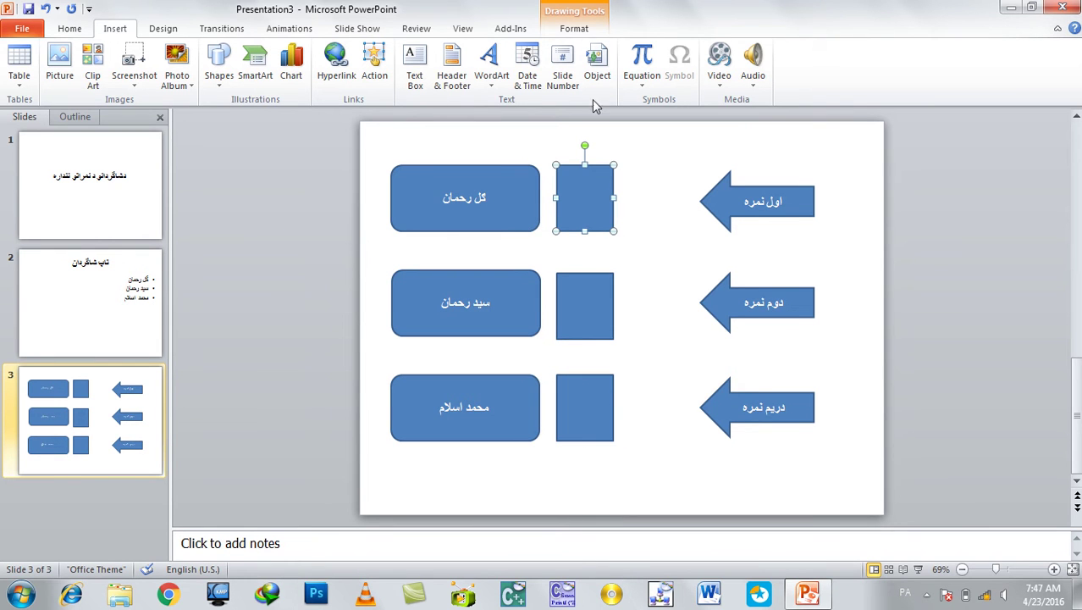
left_click(574, 29)
left_click(559, 48)
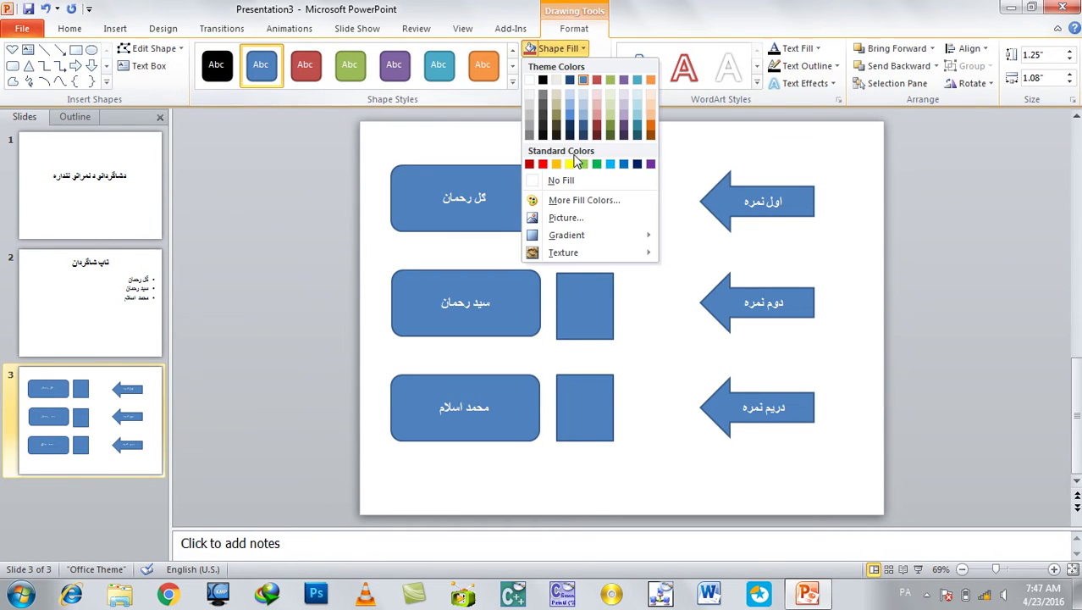
left_click(562, 218)
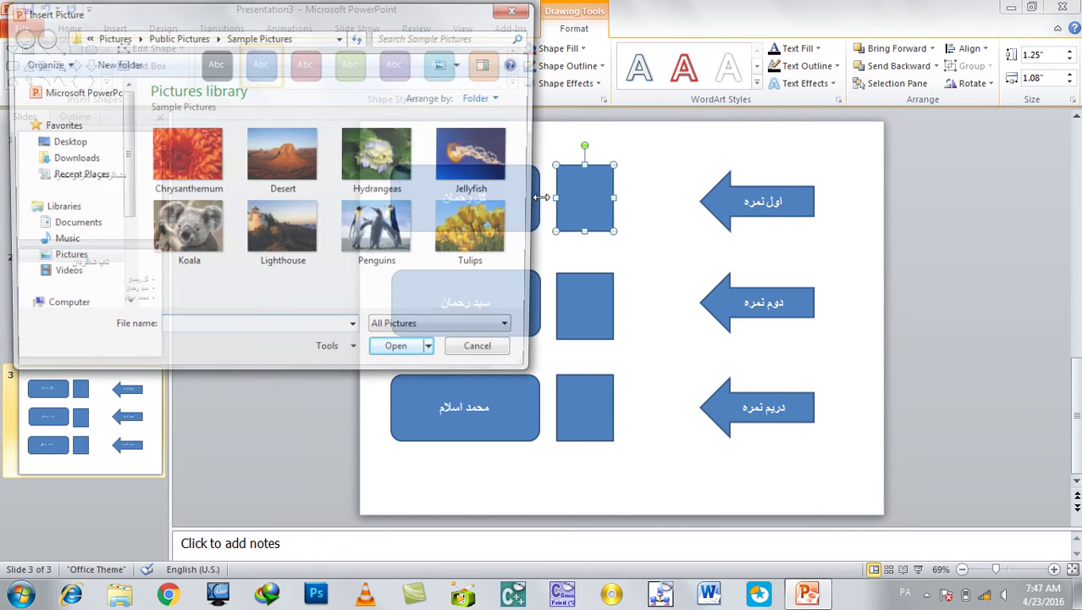
double_click(373, 151)
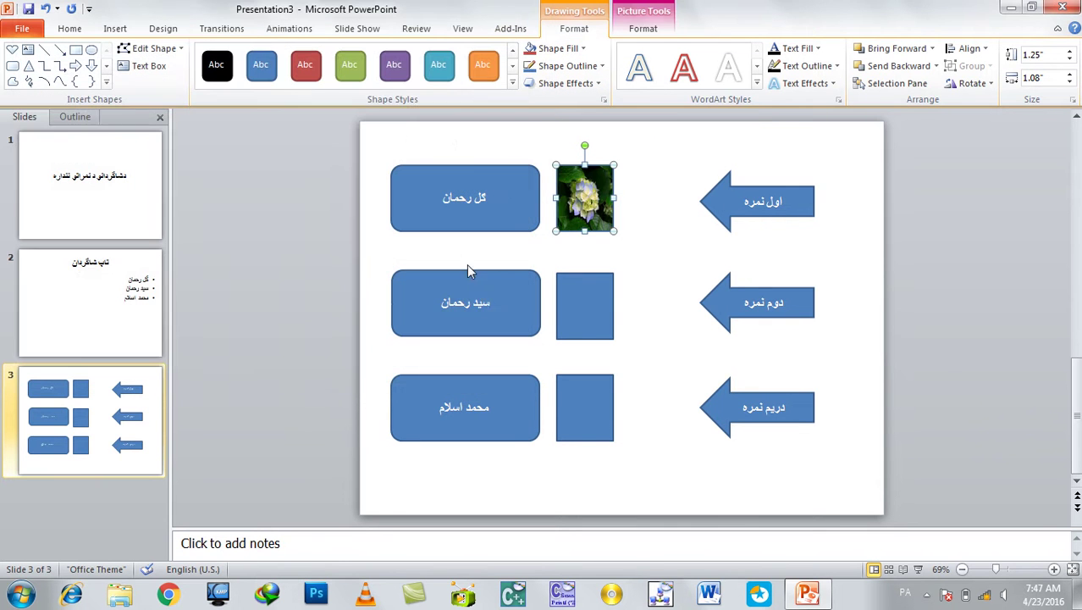
Fill the middle square with the Chrysanthemum picture
left_click(577, 302)
left_click(559, 48)
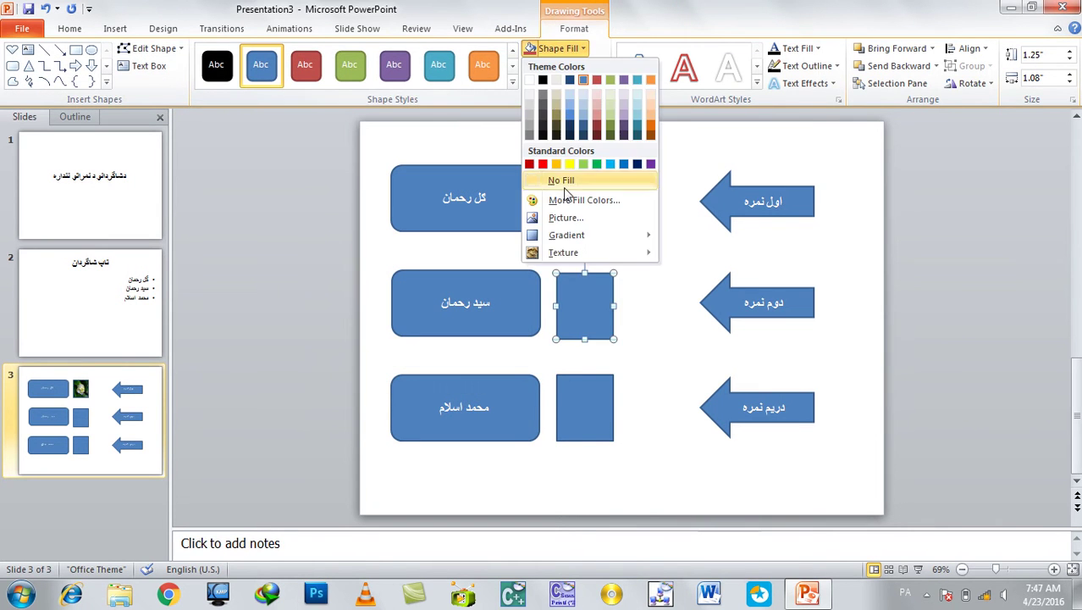
left_click(565, 219)
left_click(207, 161)
double_click(208, 161)
Fill the bottom square with the Tulips picture
left_click(581, 386)
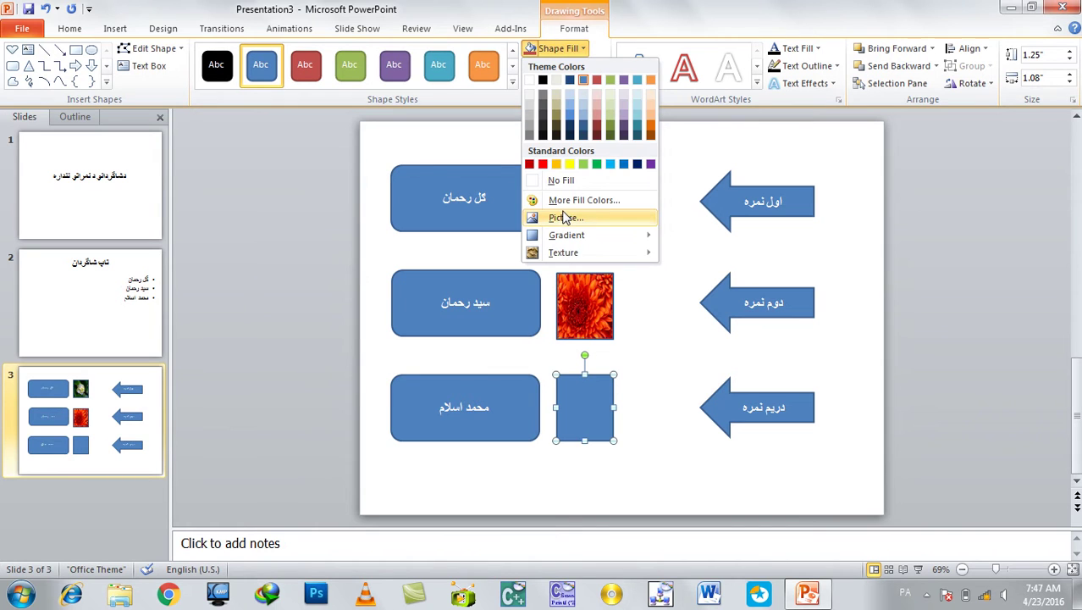
left_click(565, 218)
left_click(471, 266)
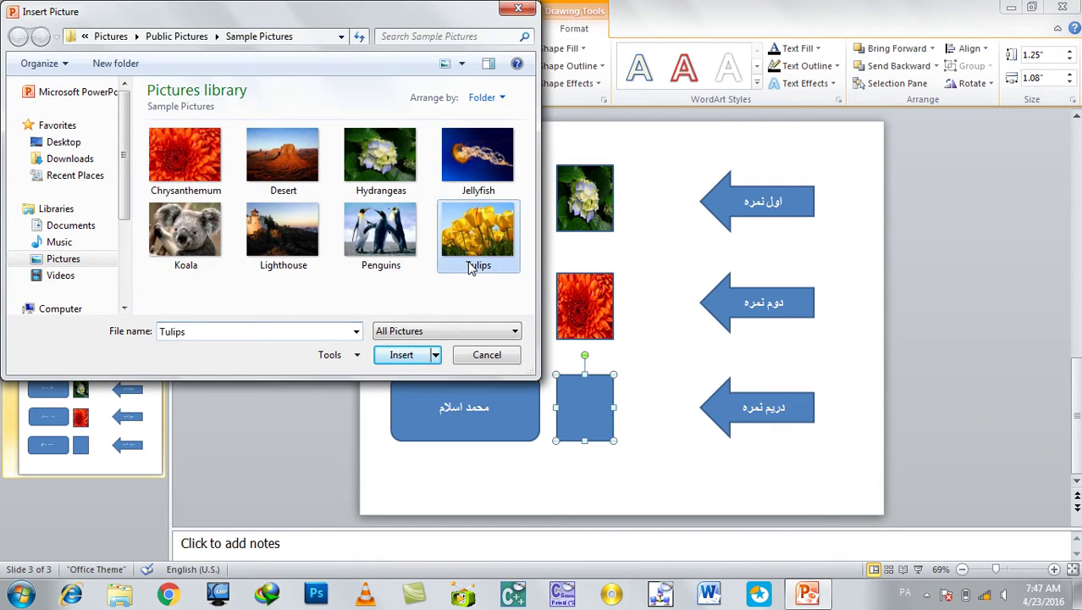
double_click(471, 265)
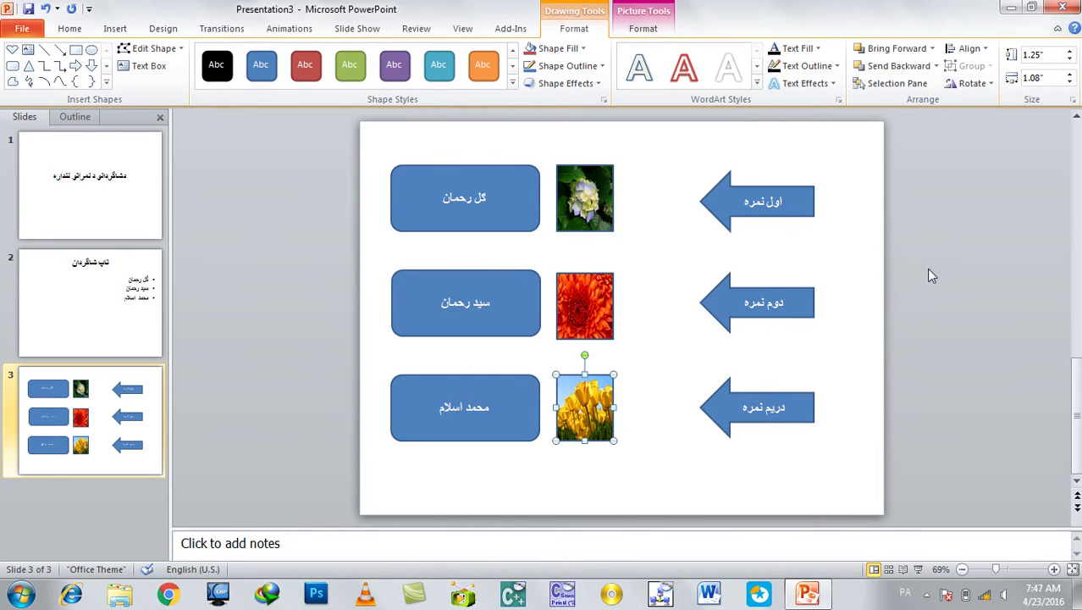
left_click(648, 213)
Group the first-row name box with its hydrangea picture
left_click(590, 212)
left_click(480, 197, "shift")
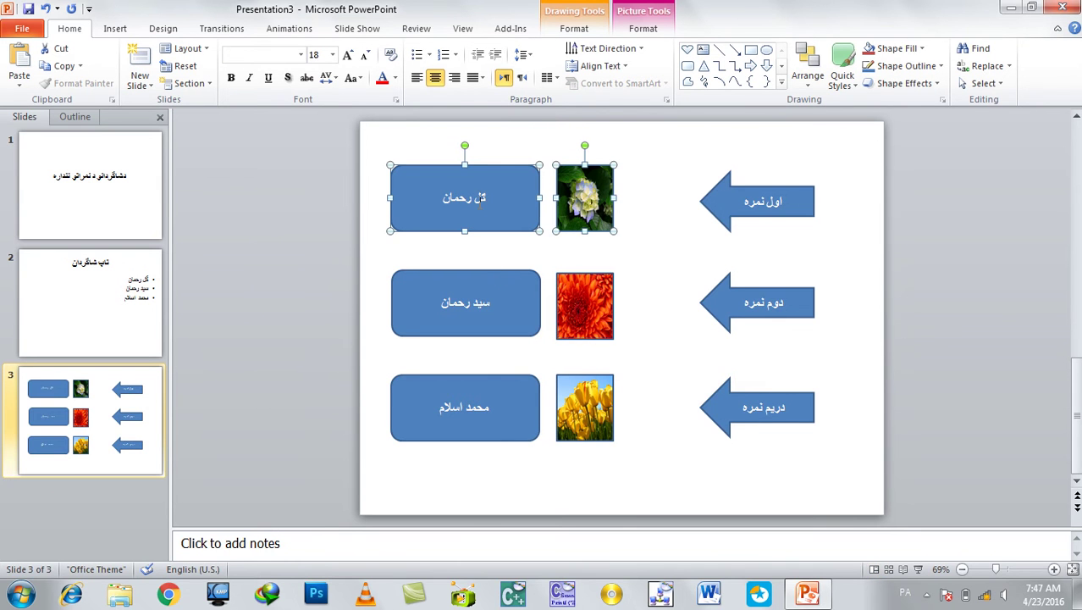
left_click(492, 279, "shift")
left_click(578, 303, "shift")
left_click(627, 294)
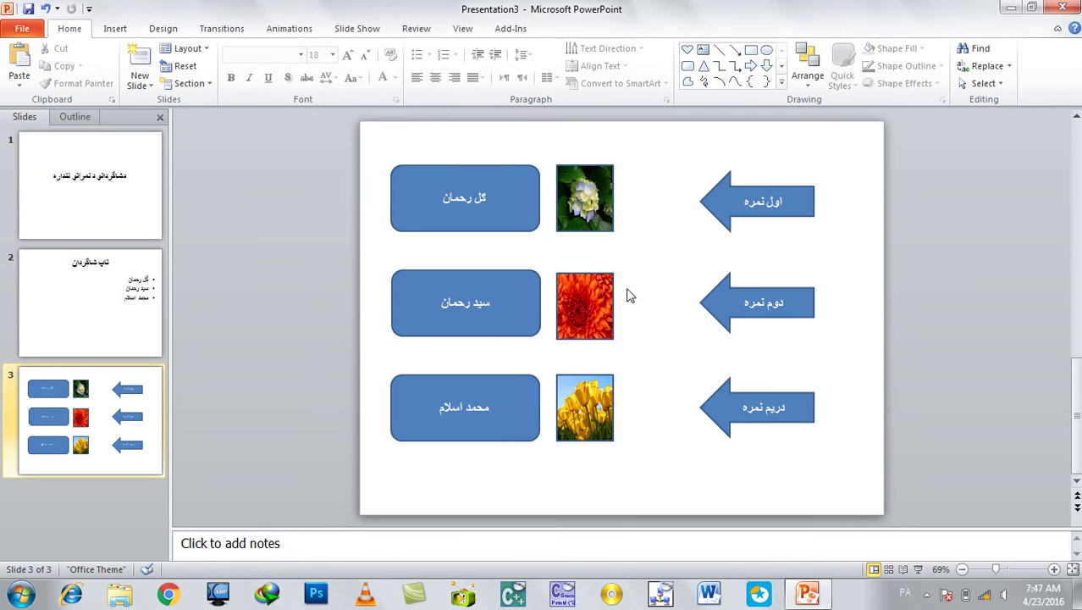
left_click(571, 182)
left_click(490, 193, "shift")
right_click(490, 192)
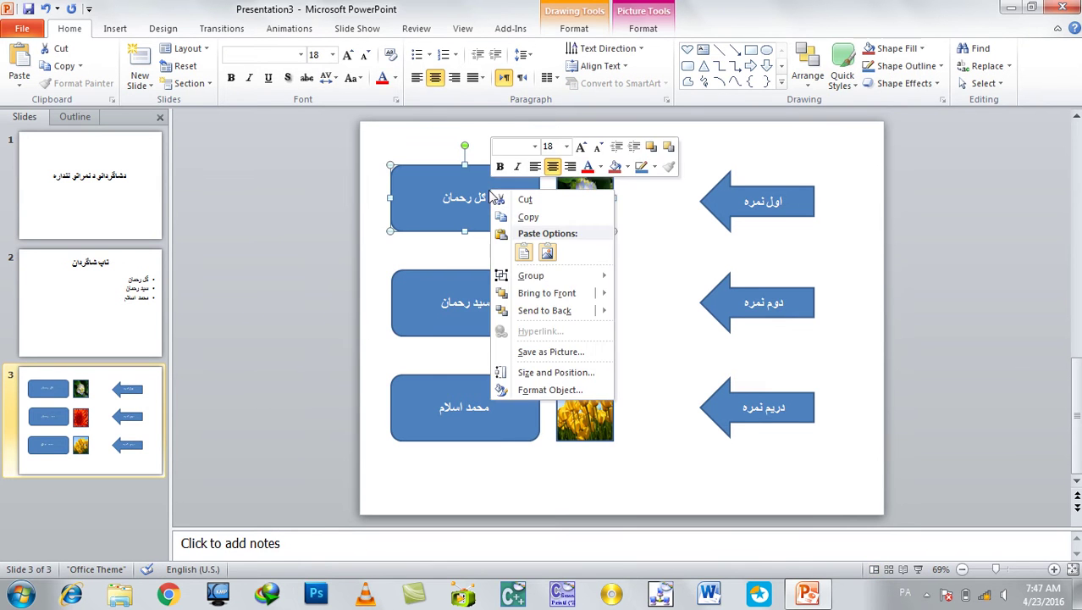
left_click(640, 279)
Group the second-row box with the chrysanthemum and the third-row box with the tulips
left_click(584, 298)
left_click(511, 304, "shift")
right_click(510, 302)
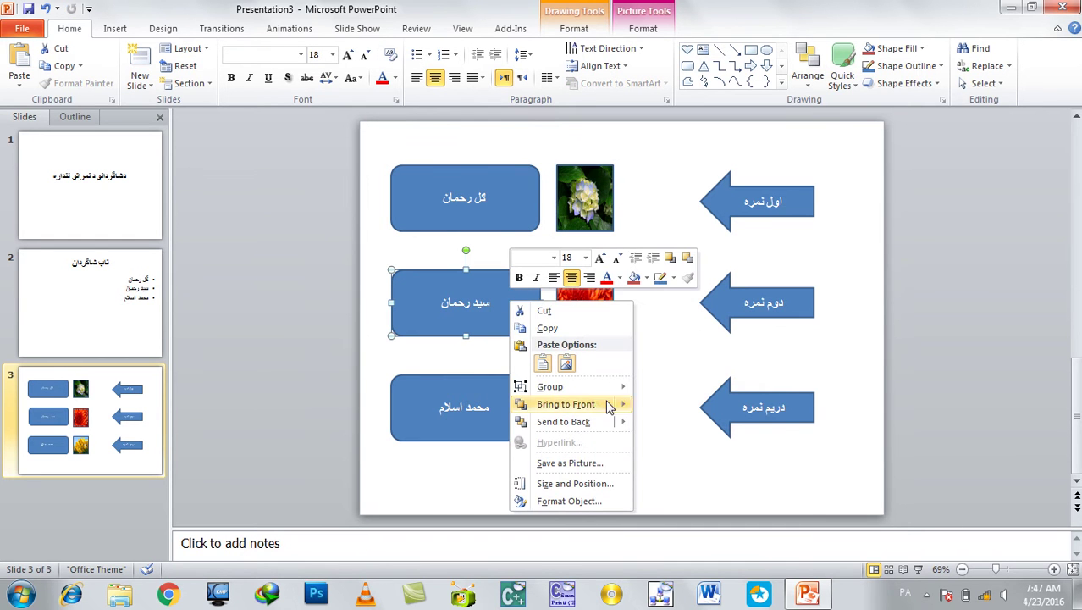
left_click(669, 386)
left_click(559, 430)
left_click(493, 426, "shift")
right_click(495, 427)
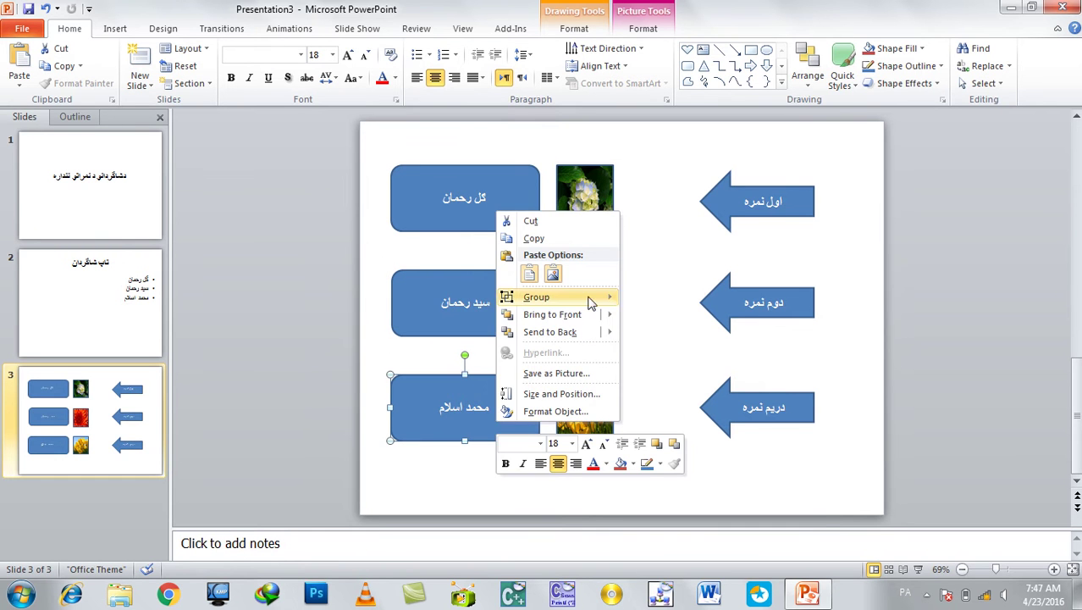
left_click(645, 303)
left_click(928, 264)
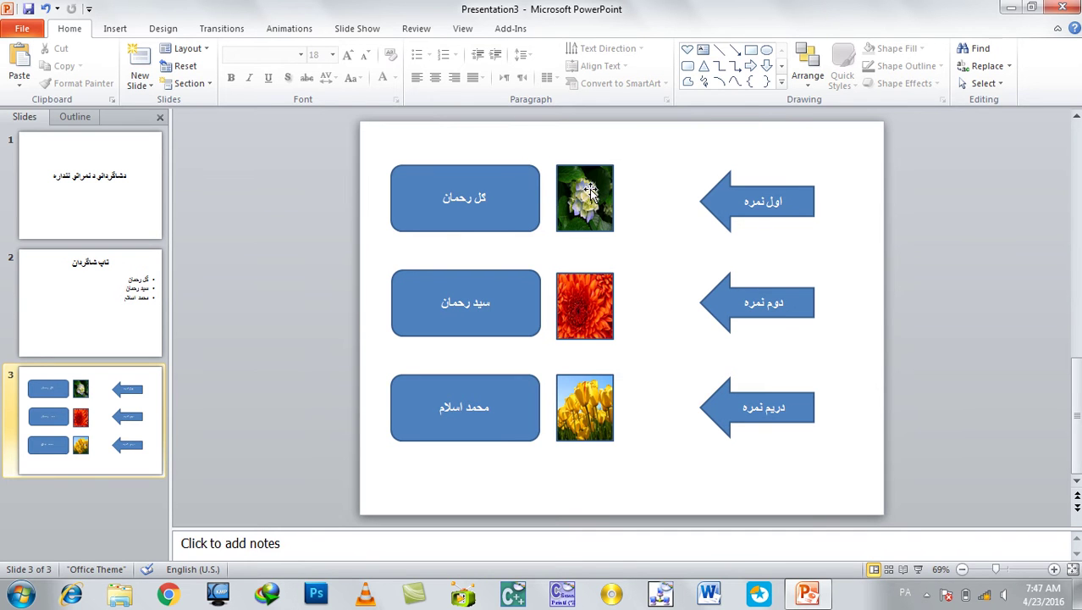
Apply the Fly In entrance to the first, second and third name-and-flower groups in order
left_click(584, 195)
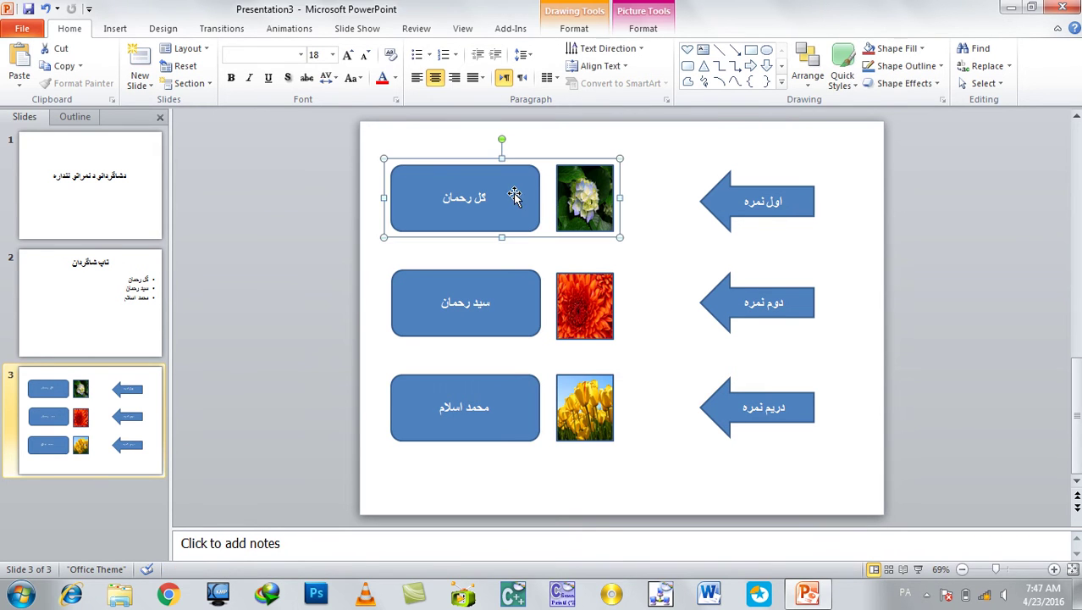
left_click(563, 305)
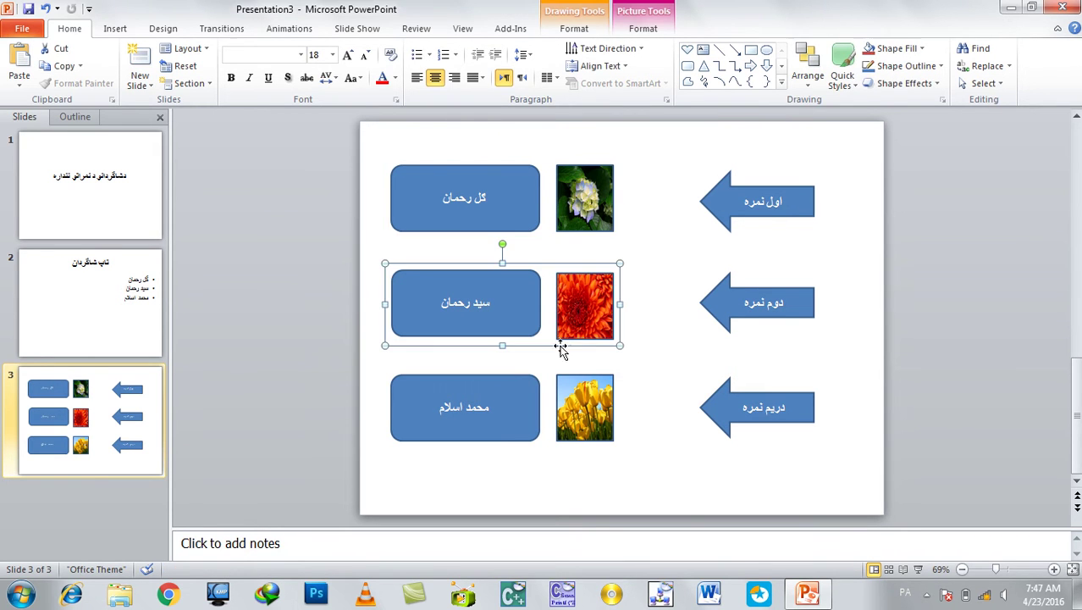
left_click(576, 188)
left_click(295, 27)
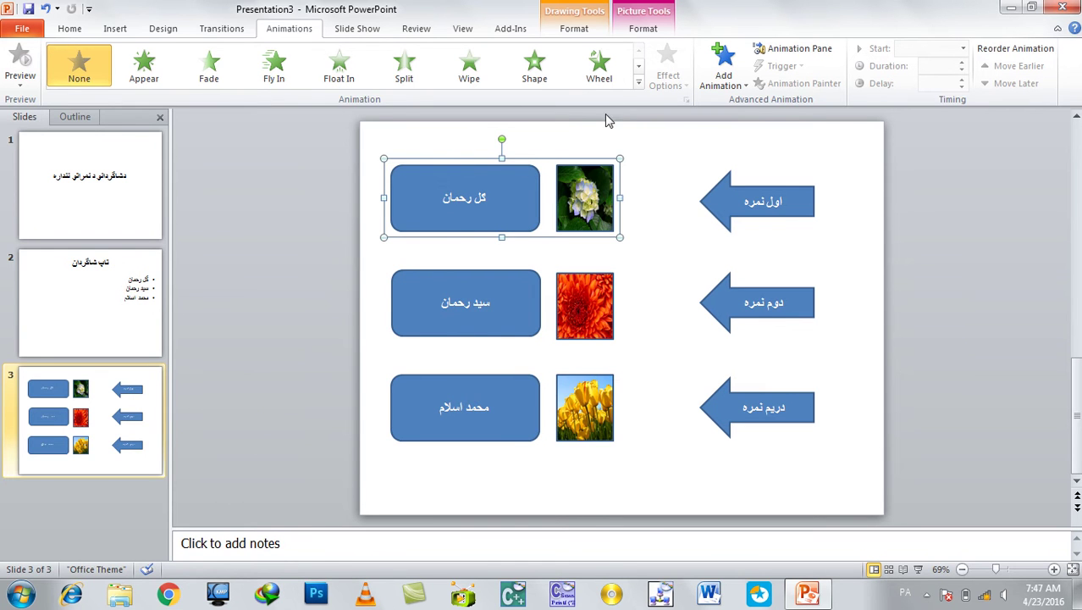
left_click(638, 82)
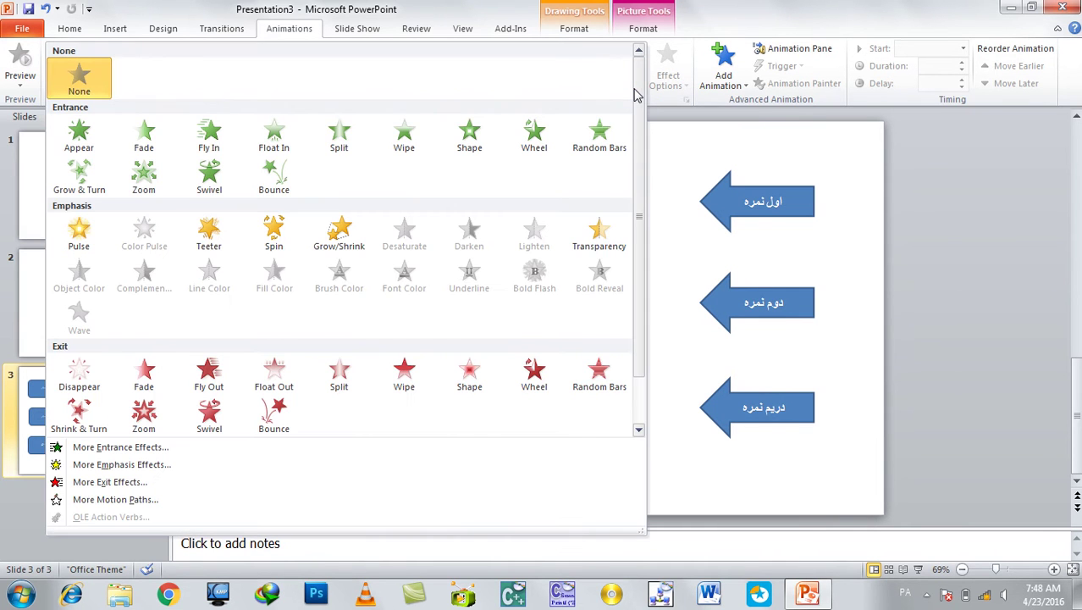
left_click(211, 146)
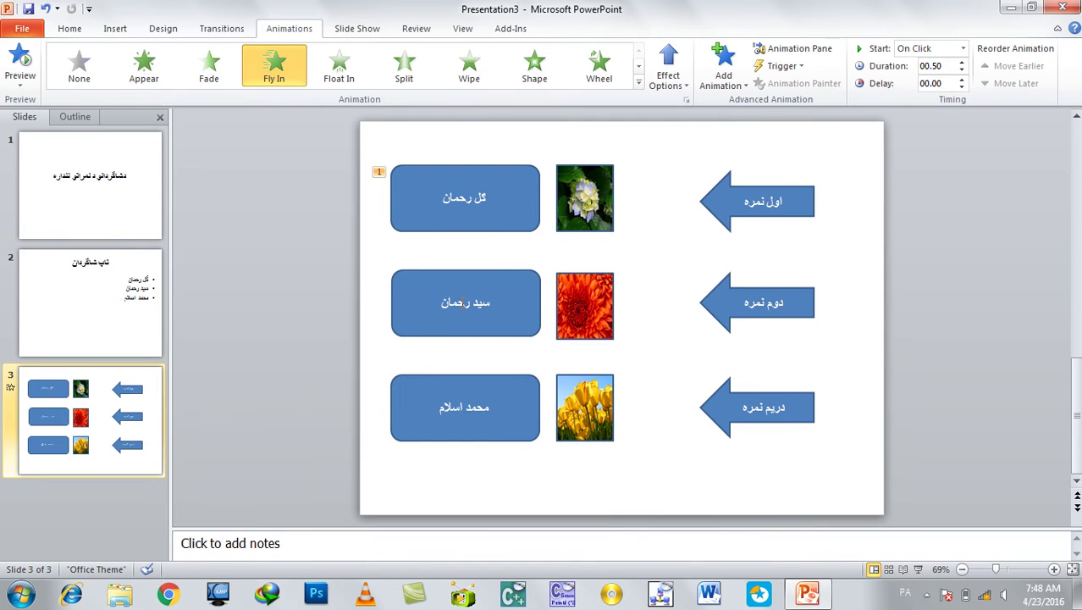
left_click(462, 303)
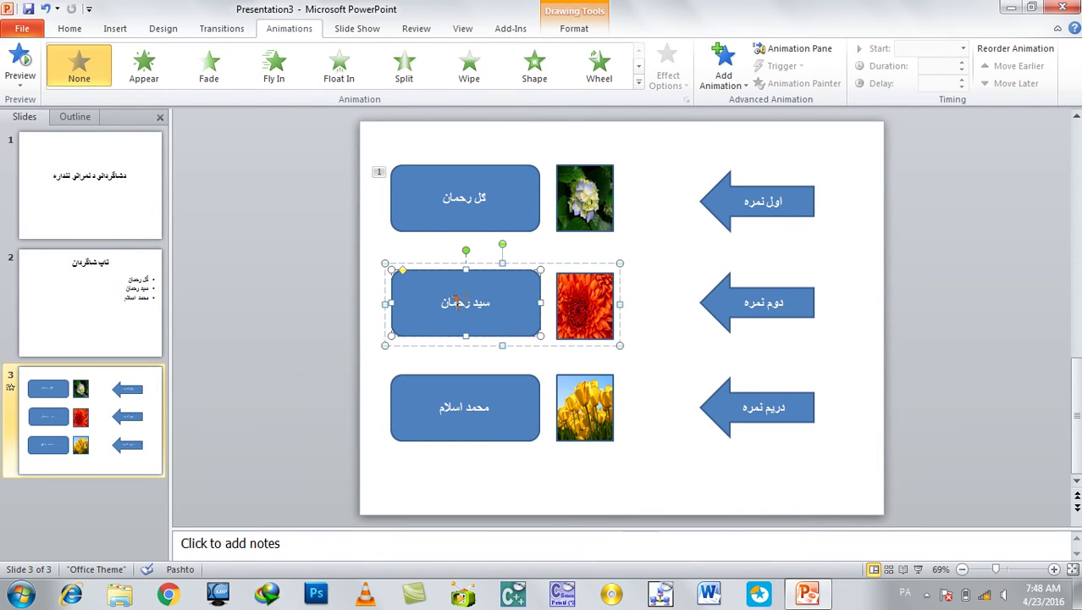
left_click(284, 72)
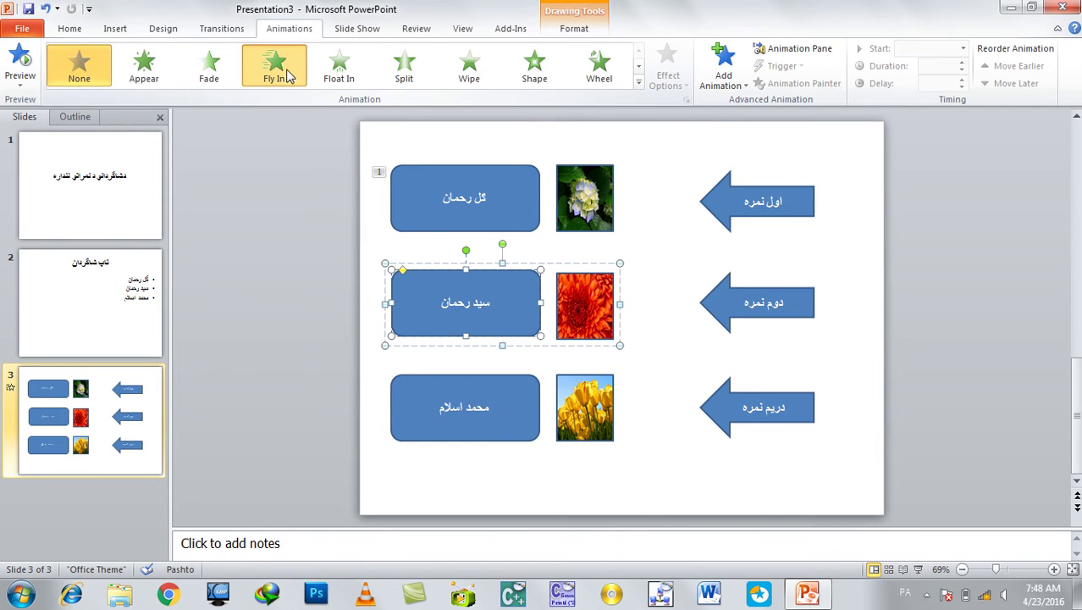
left_click(472, 389)
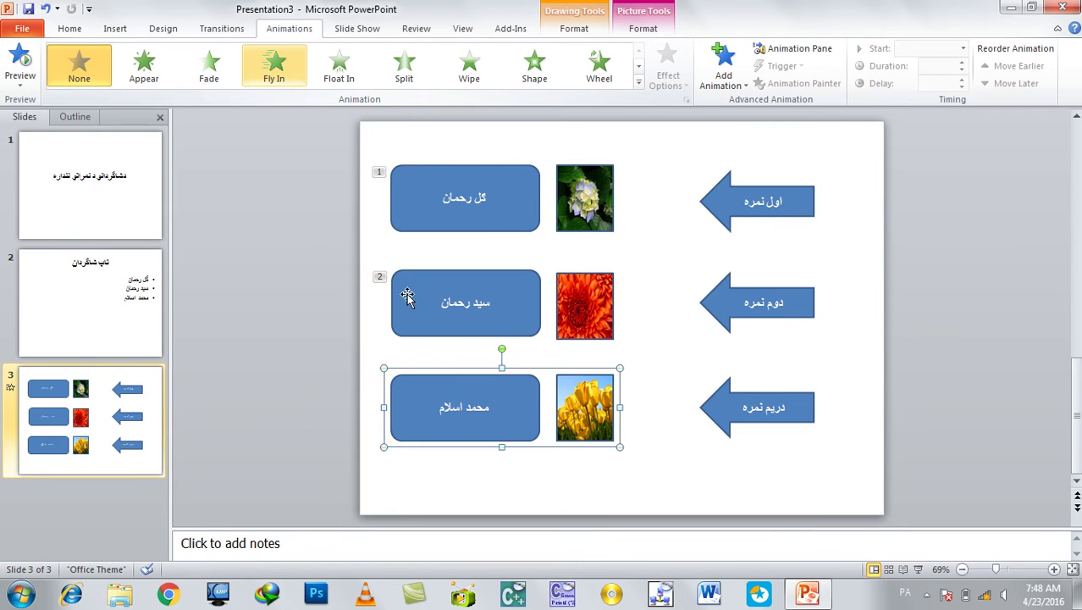
left_click(271, 63)
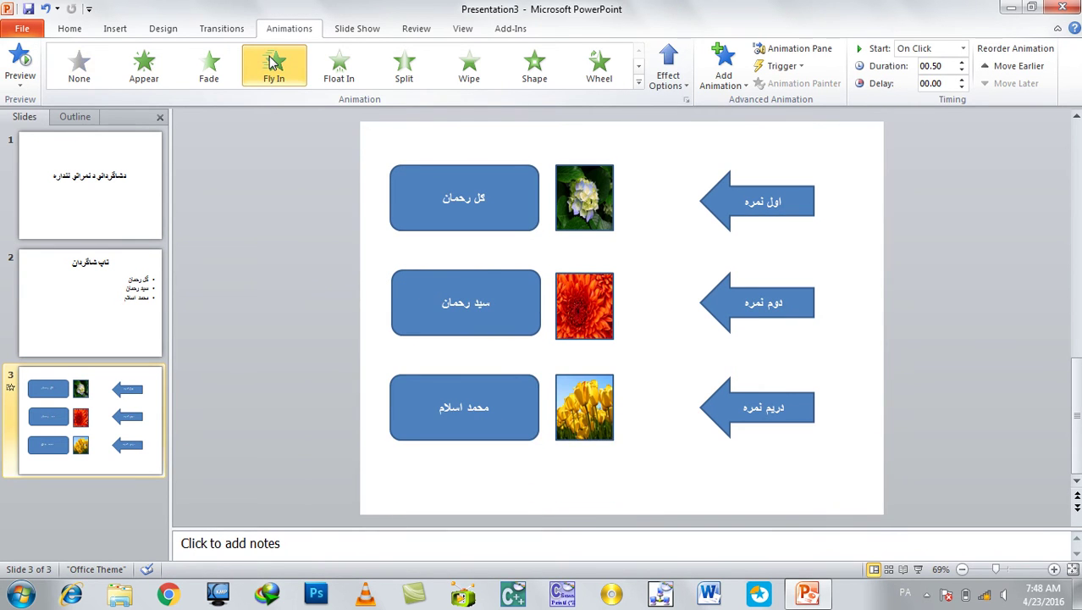
left_click(495, 188)
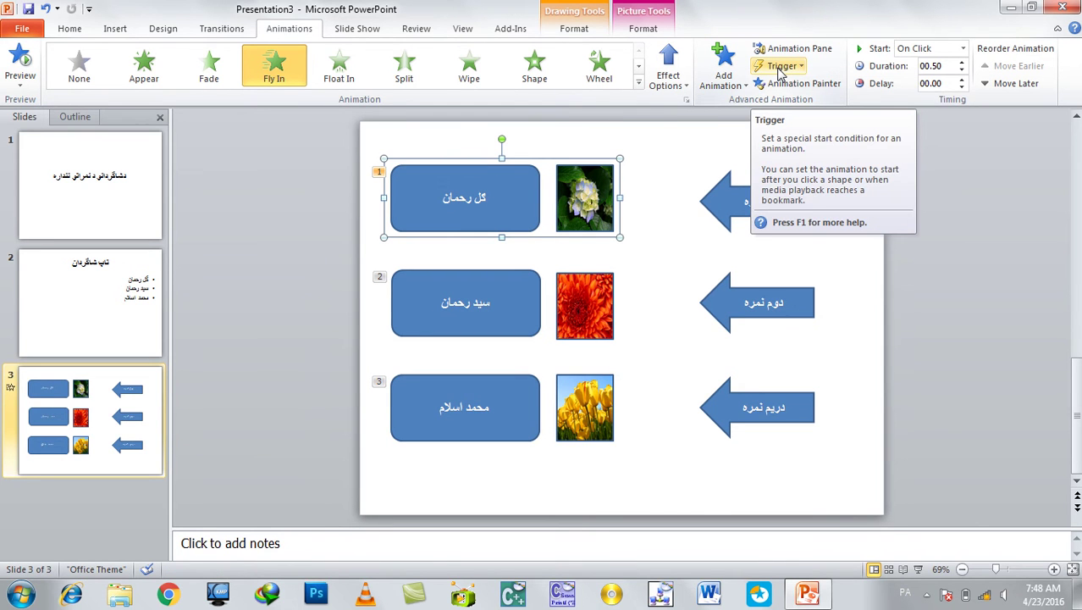
Trigger the three groups' Fly In on clicking Right Arrow 6, 7 and 8 respectively
left_click(779, 68)
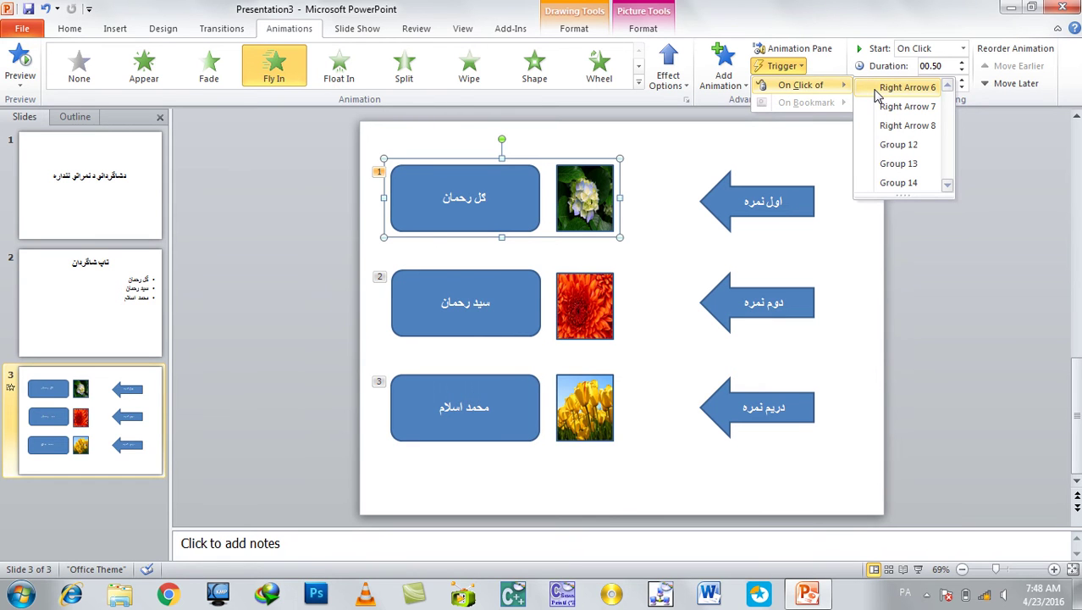
left_click(877, 88)
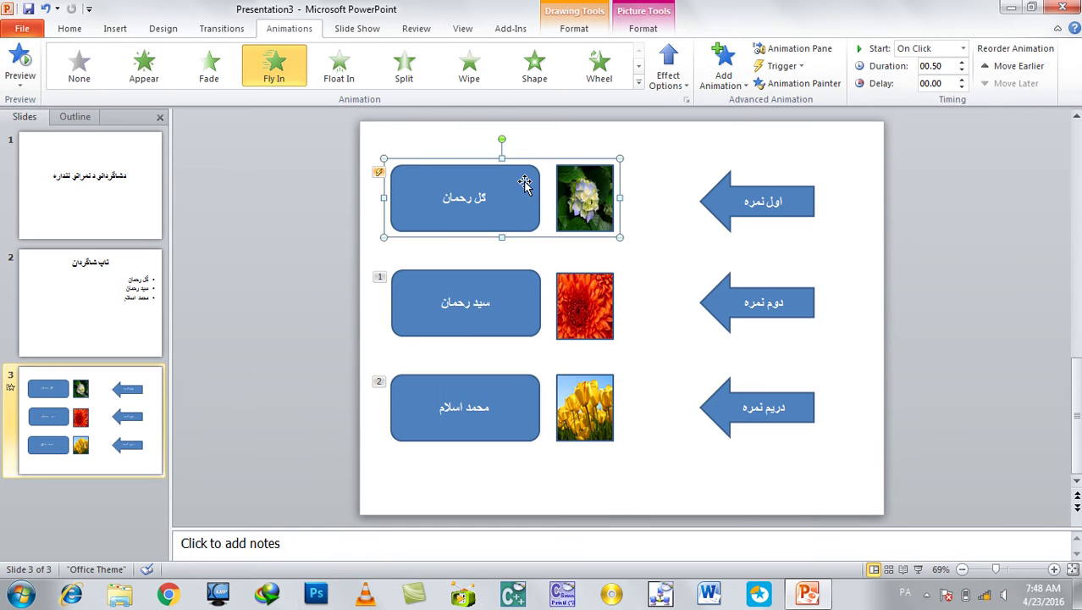
left_click(492, 291)
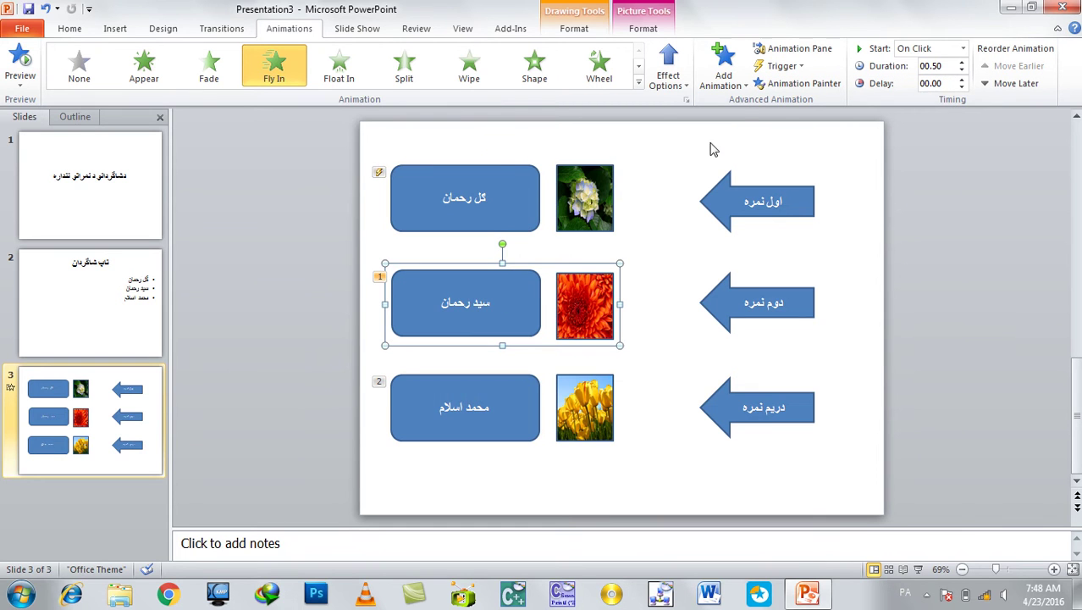
left_click(780, 67)
mouse_move(800, 84)
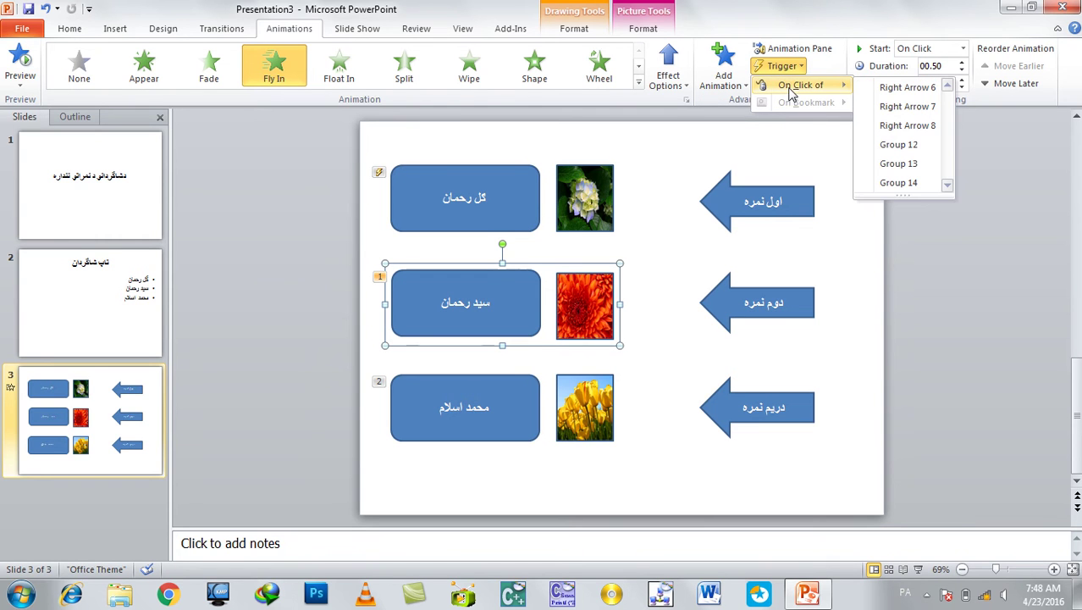
left_click(893, 106)
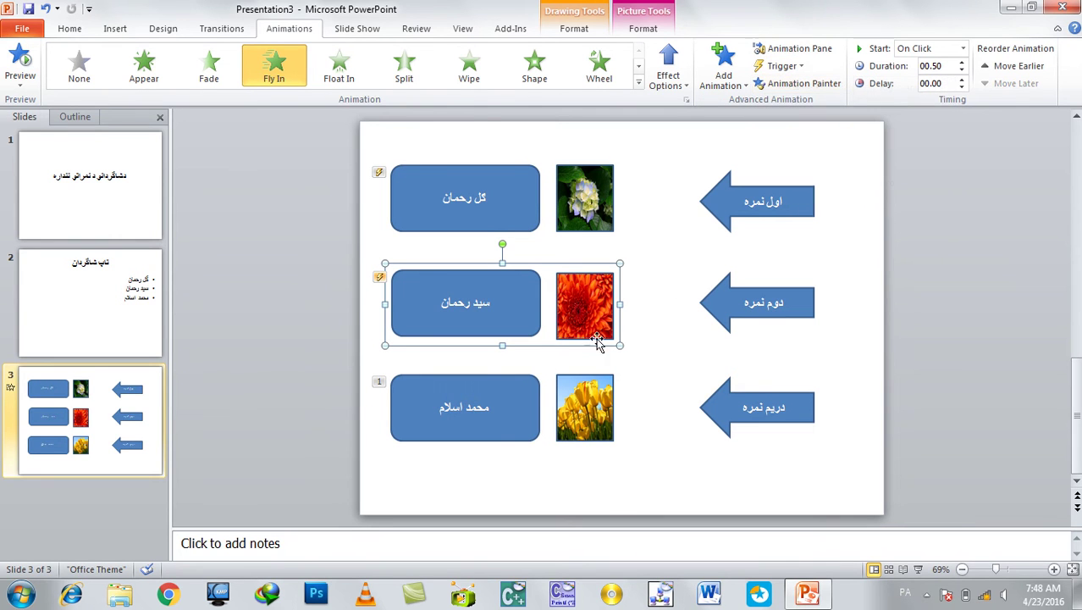
left_click(502, 391)
left_click(781, 67)
mouse_move(800, 85)
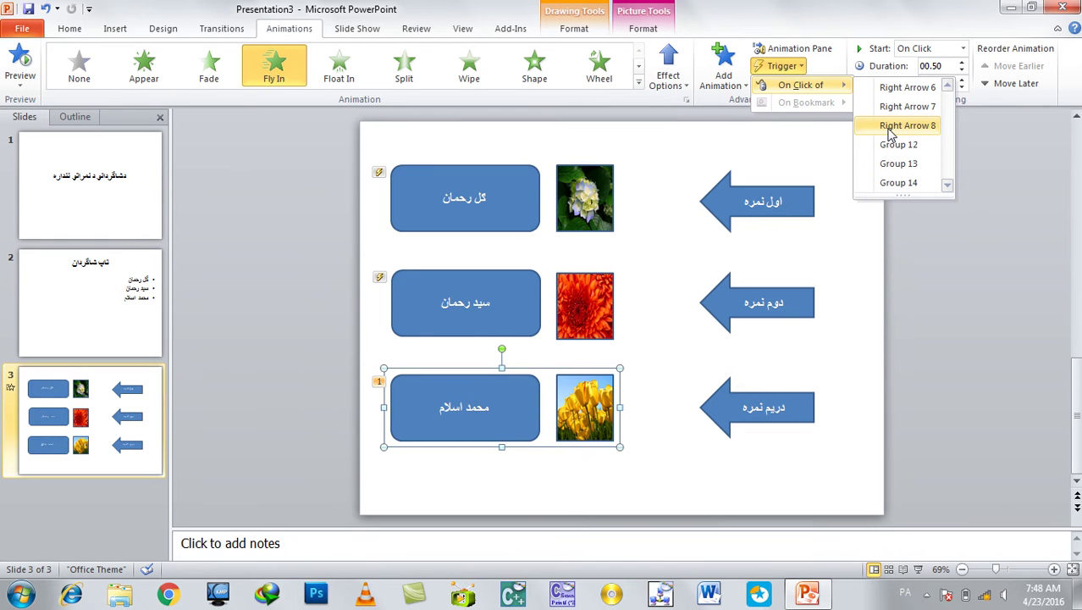
left_click(891, 127)
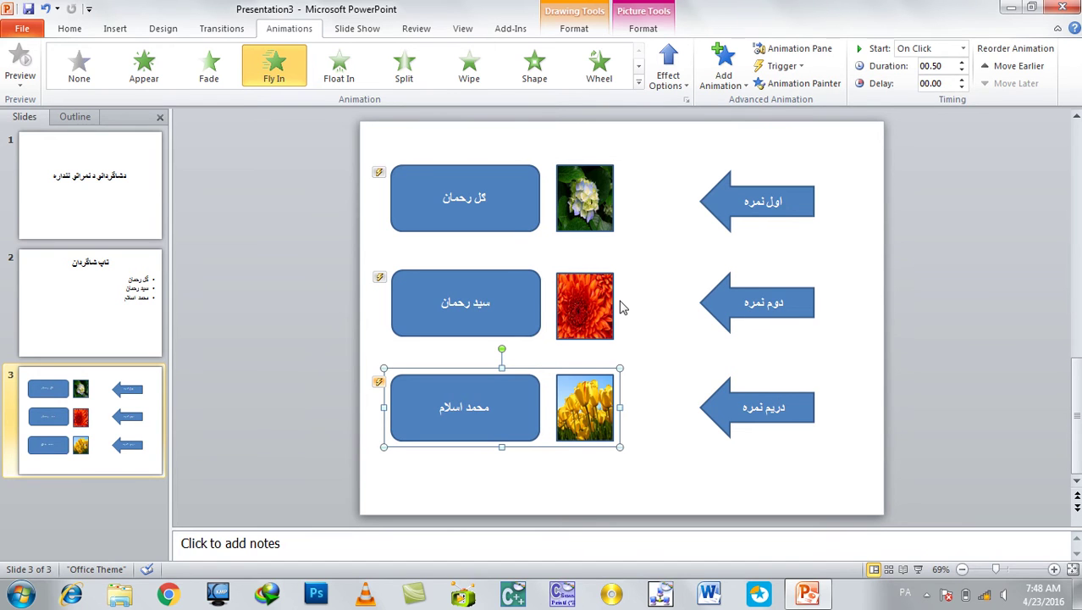
Run the slide show to slide 3 and click the three rank arrows top to bottom
key("F5")
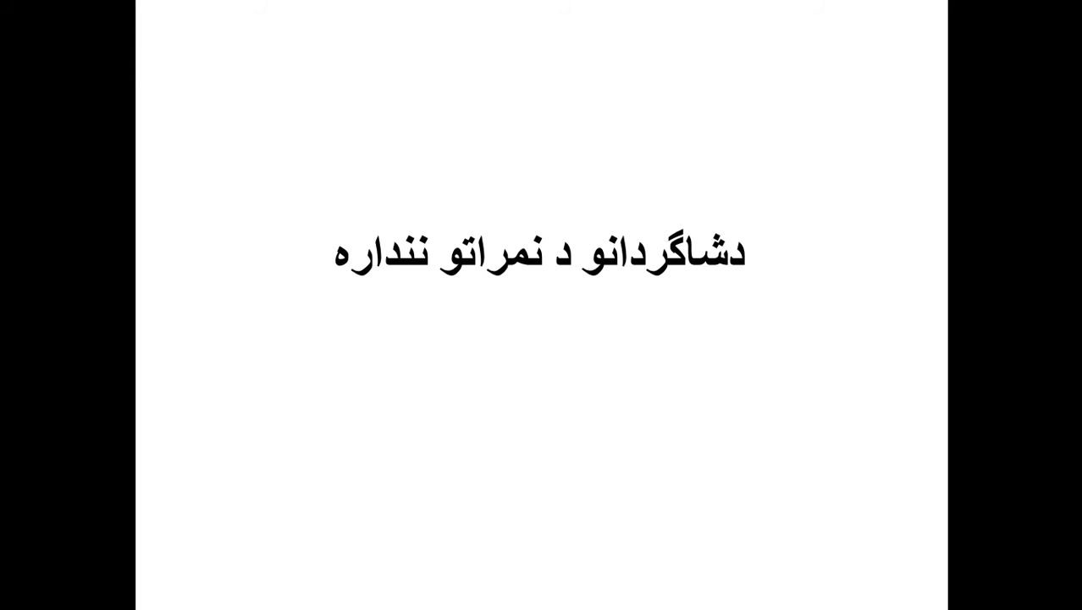
key("Right")
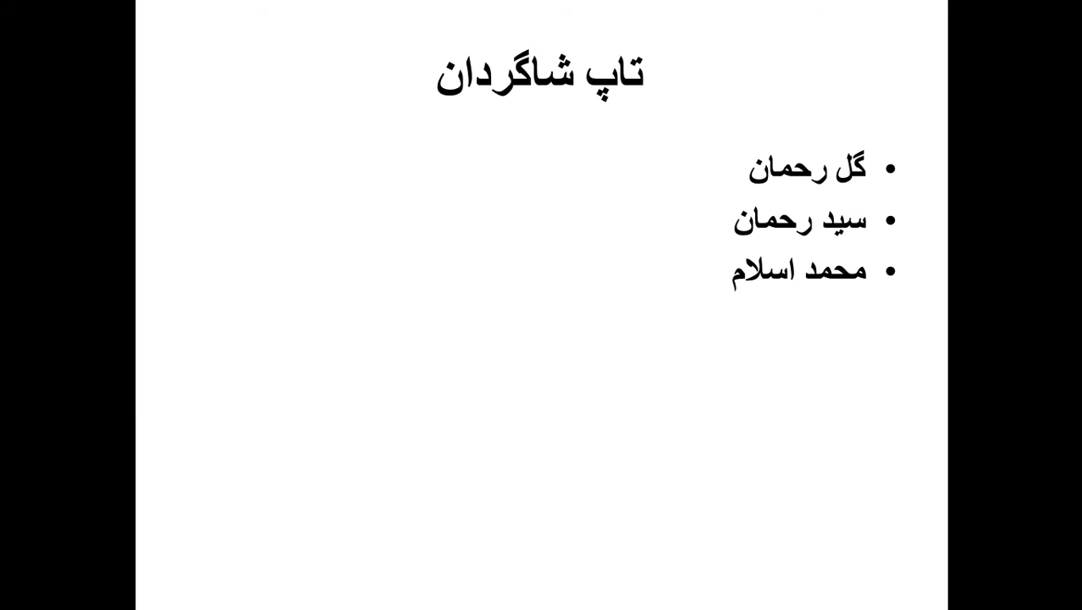
key("Right")
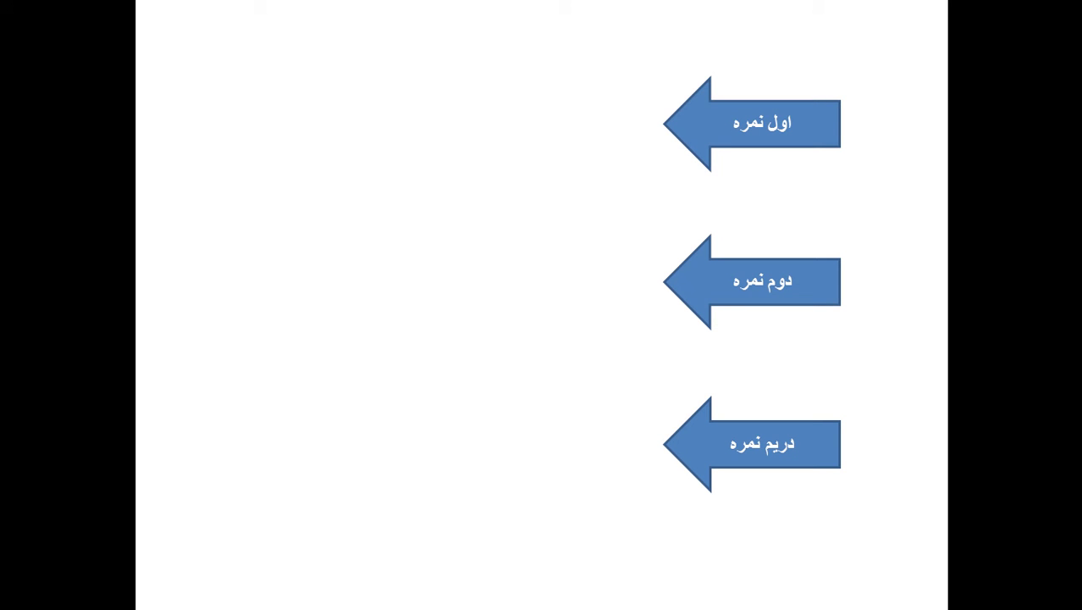
left_click(744, 129)
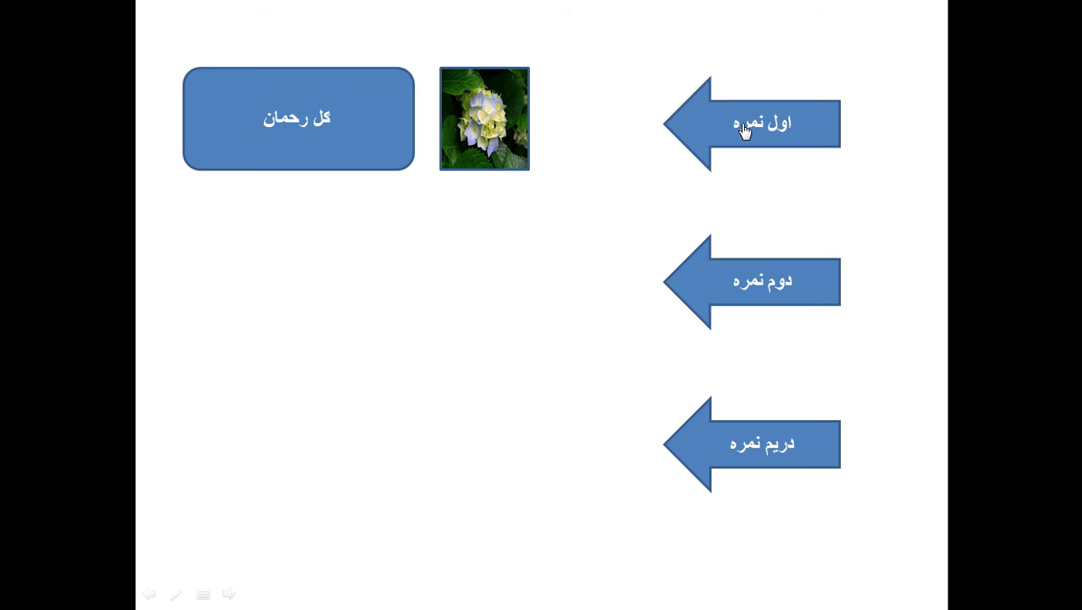
left_click(758, 298)
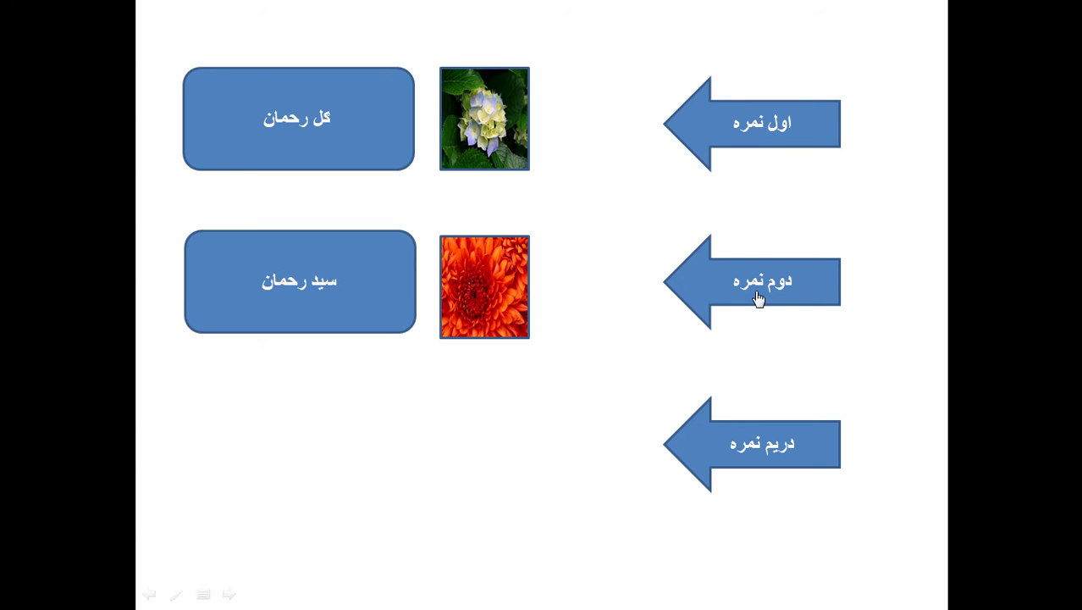
left_click(756, 427)
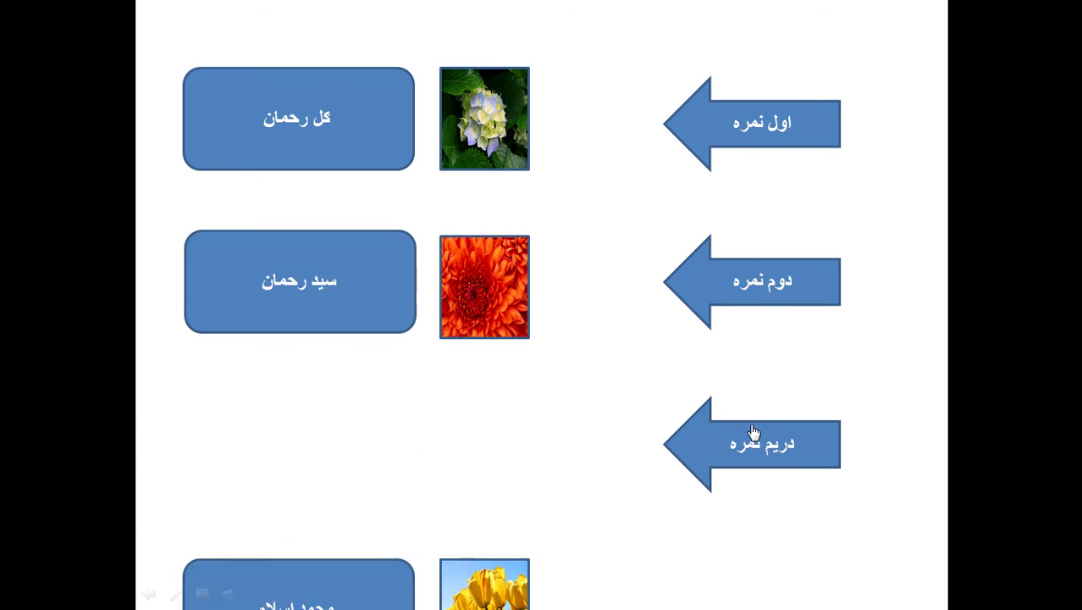
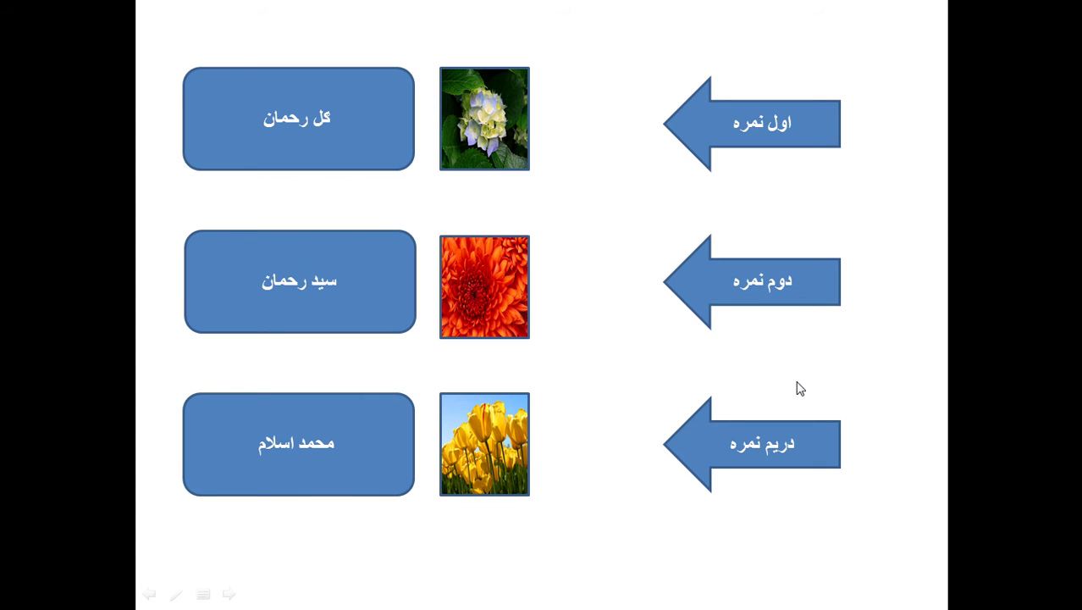
End the slide show and return to editing slide 3
key("Escape")
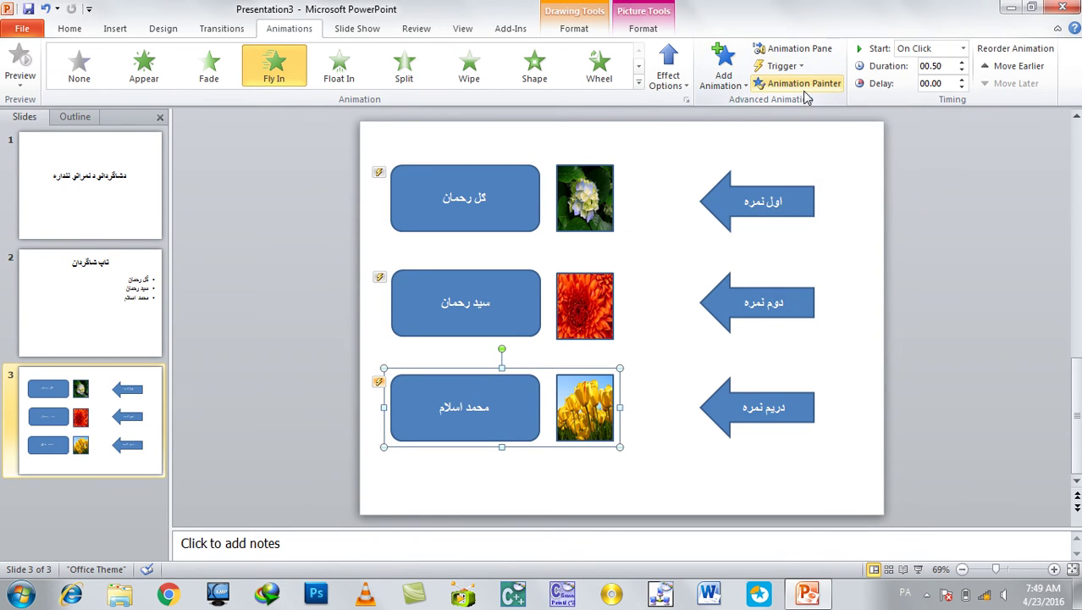
Add a new slide 4 after slide 3 and title it 'کمپیوتر چست؟'
left_click(122, 508)
key("Return")
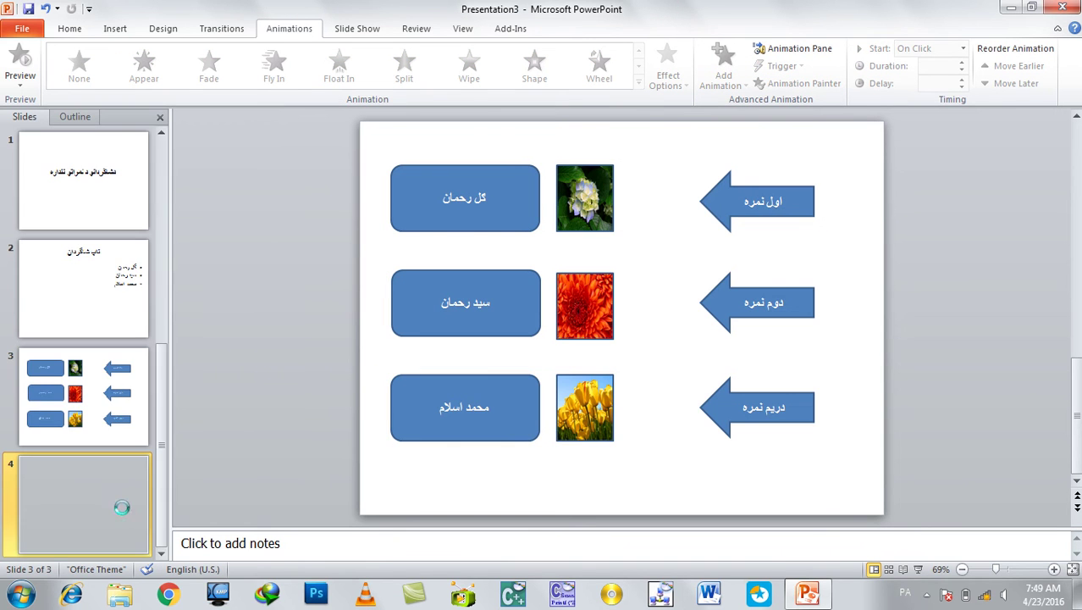
left_click(532, 182)
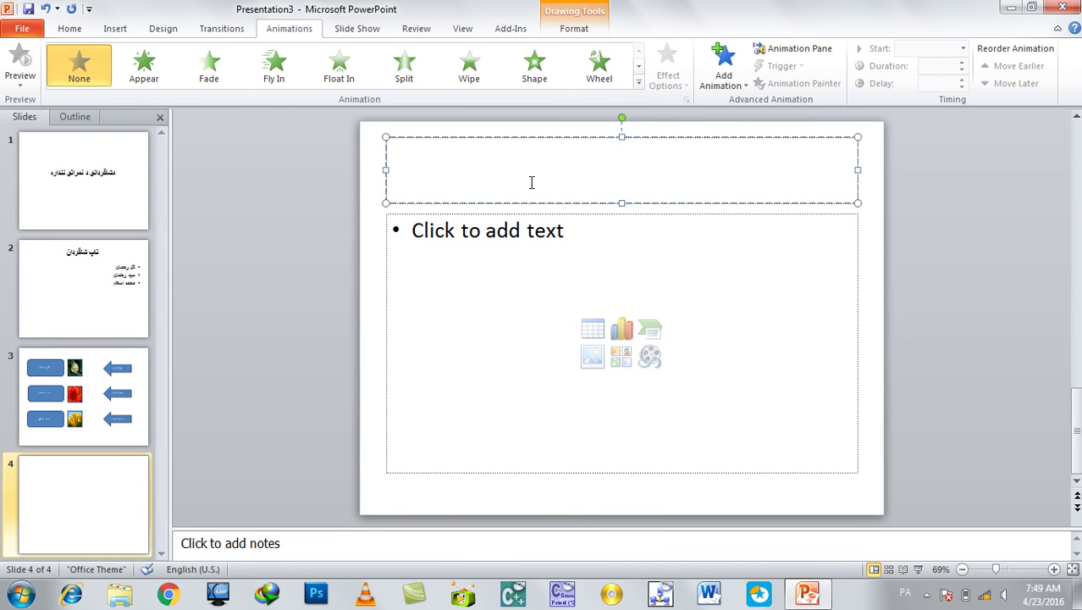
type("کم")
type("۴")
key("BackSpace")
type("پیوتر ")
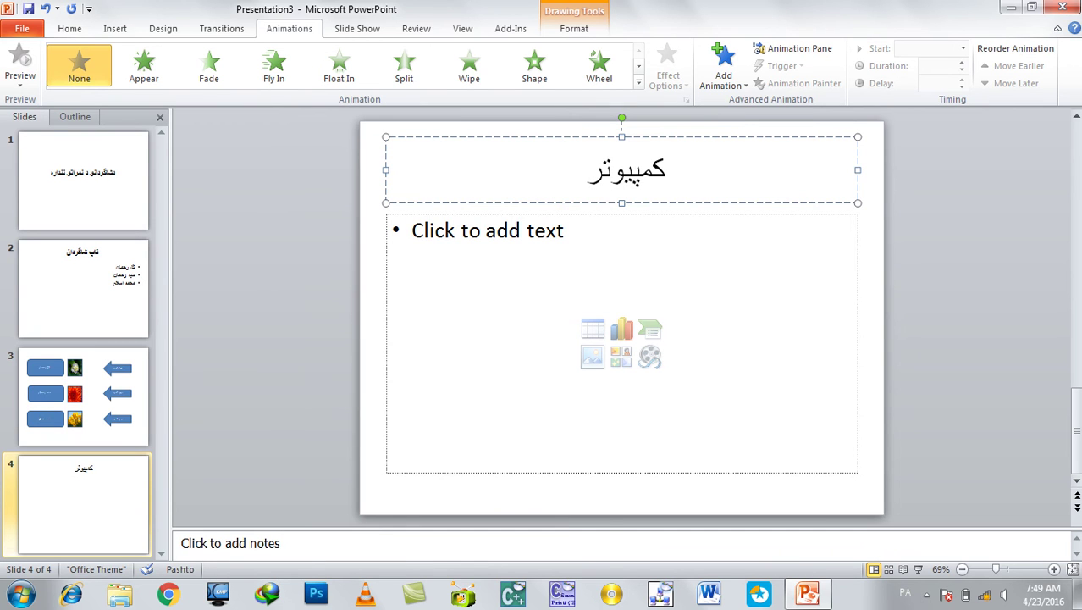
type("ع")
key("BackSpace")
type("ا")
type("چ")
type("س")
type("ت")
type("؟")
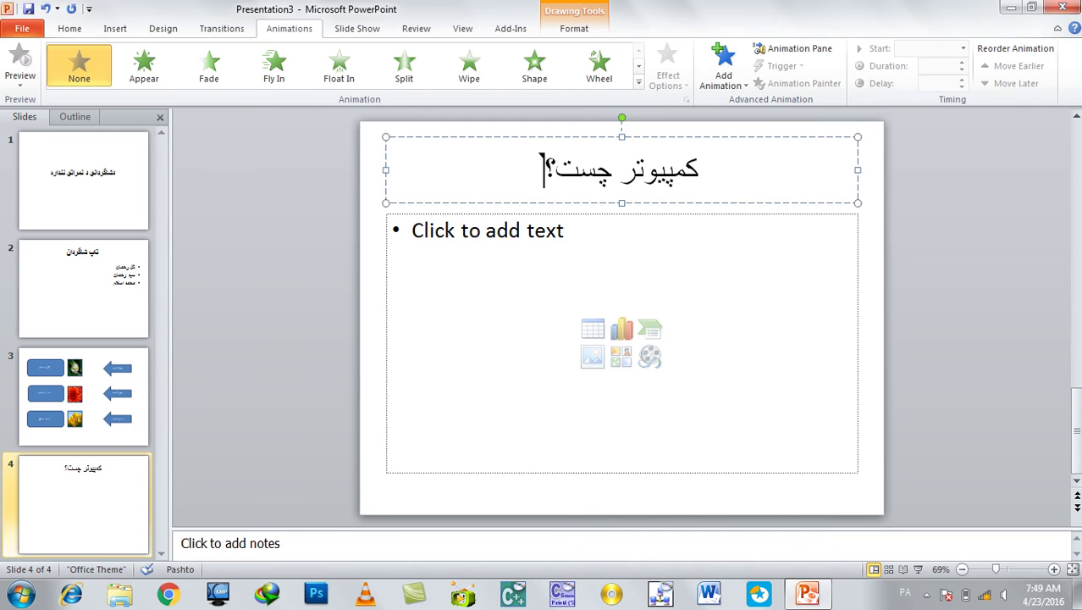
Fill slide 4's body with three paragraphs of sample text using =rand()
left_click(550, 238)
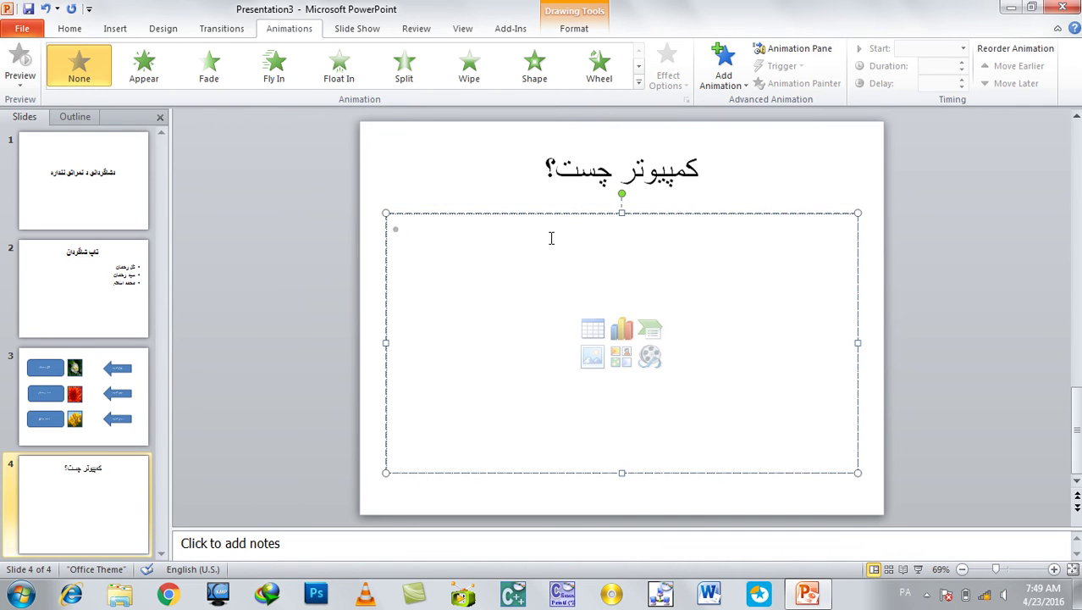
type("=rand()")
key("Return")
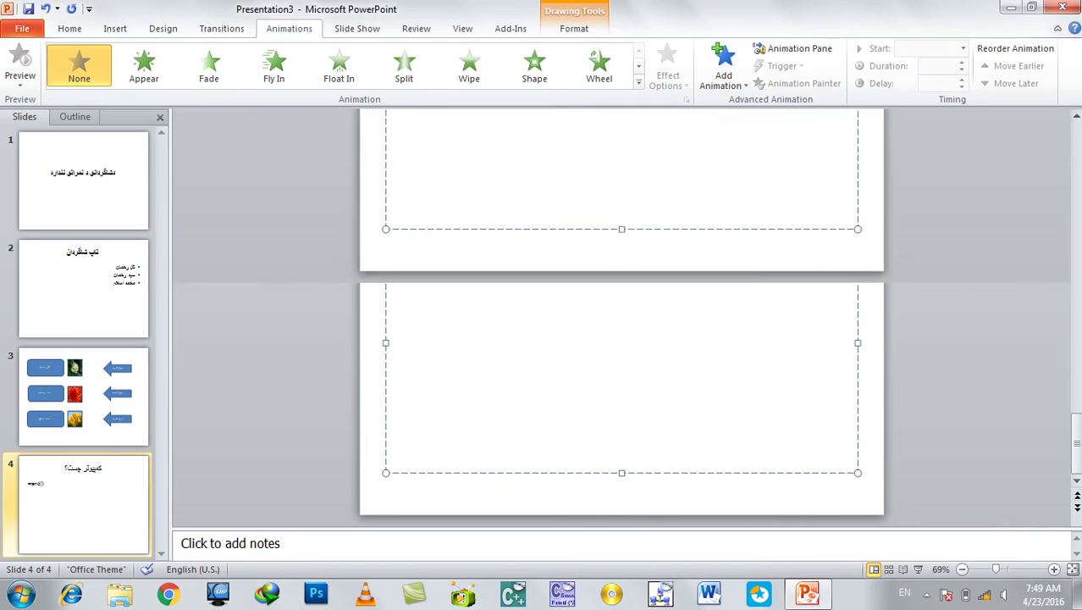
left_click(556, 169)
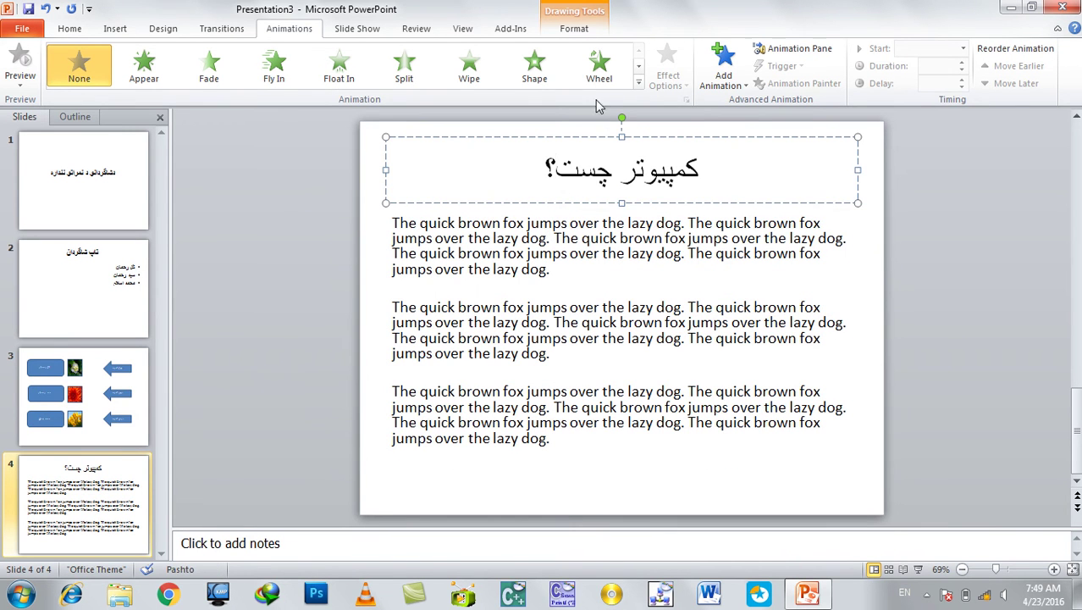
Give slide 4's title the Shape entrance effect and paint the same animation onto the body text
left_click(545, 78)
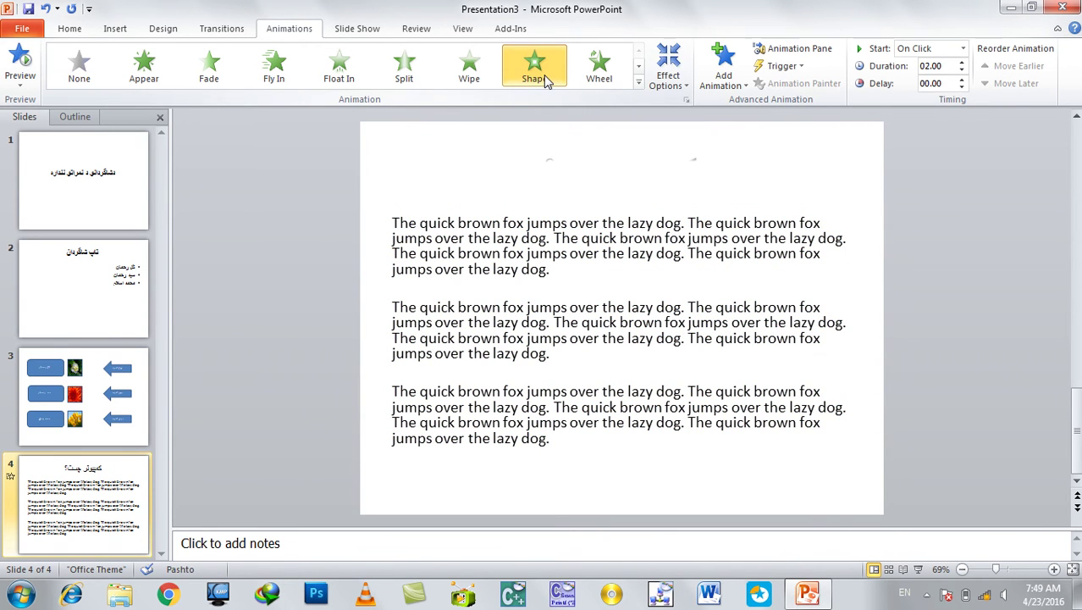
left_click(614, 174)
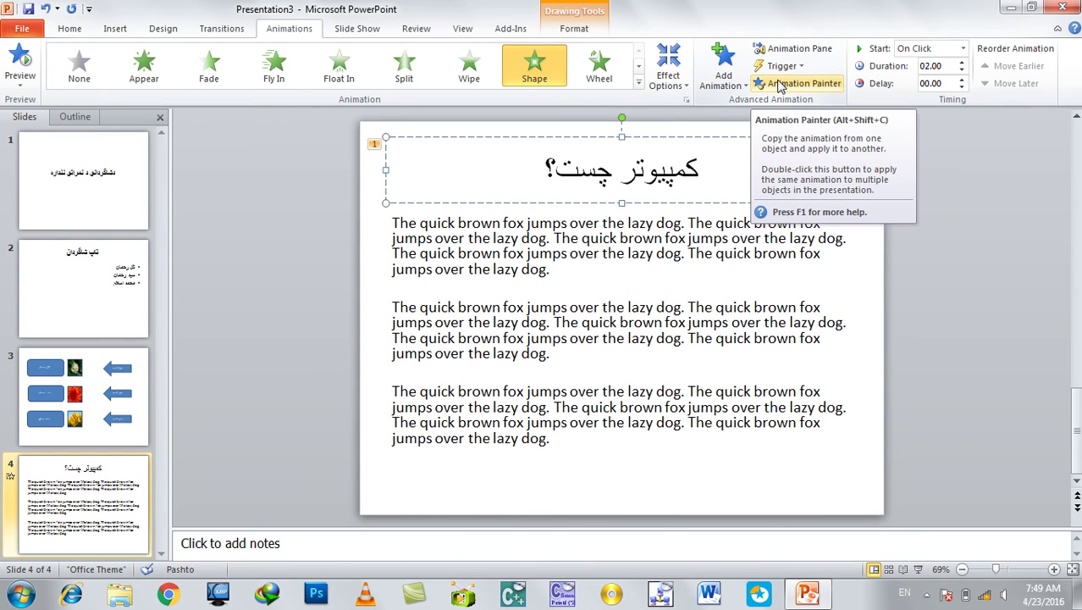
left_click(67, 28)
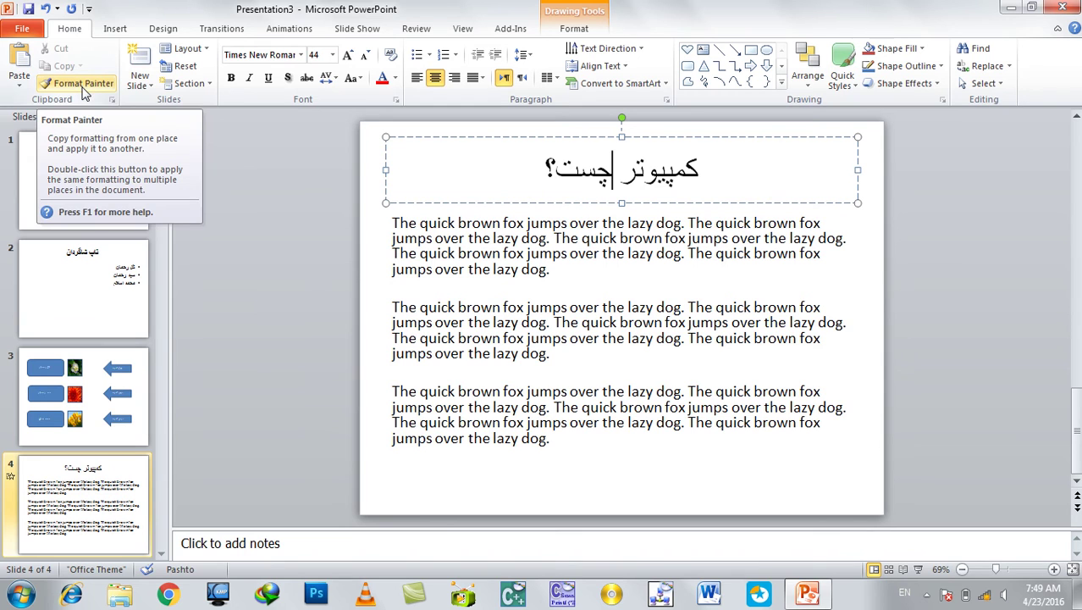
left_click(289, 28)
left_click(795, 83)
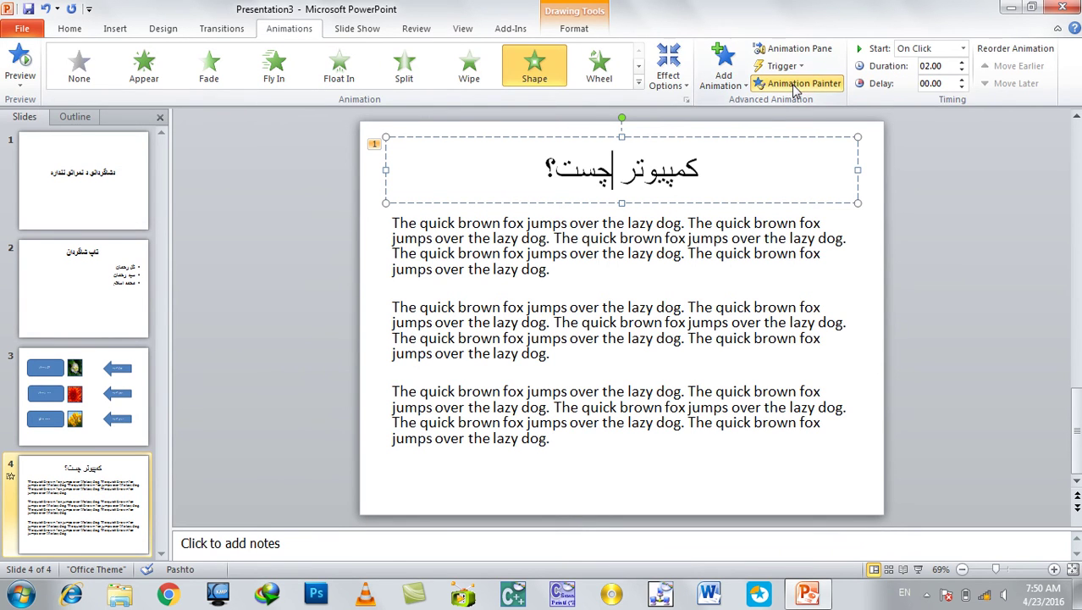
left_click(688, 254)
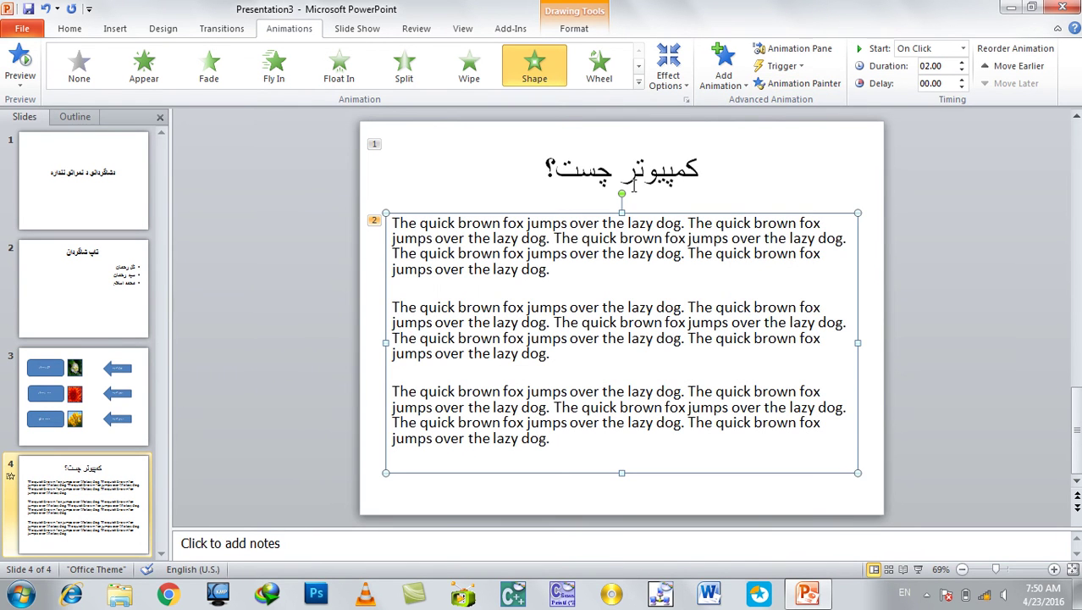
key("F5")
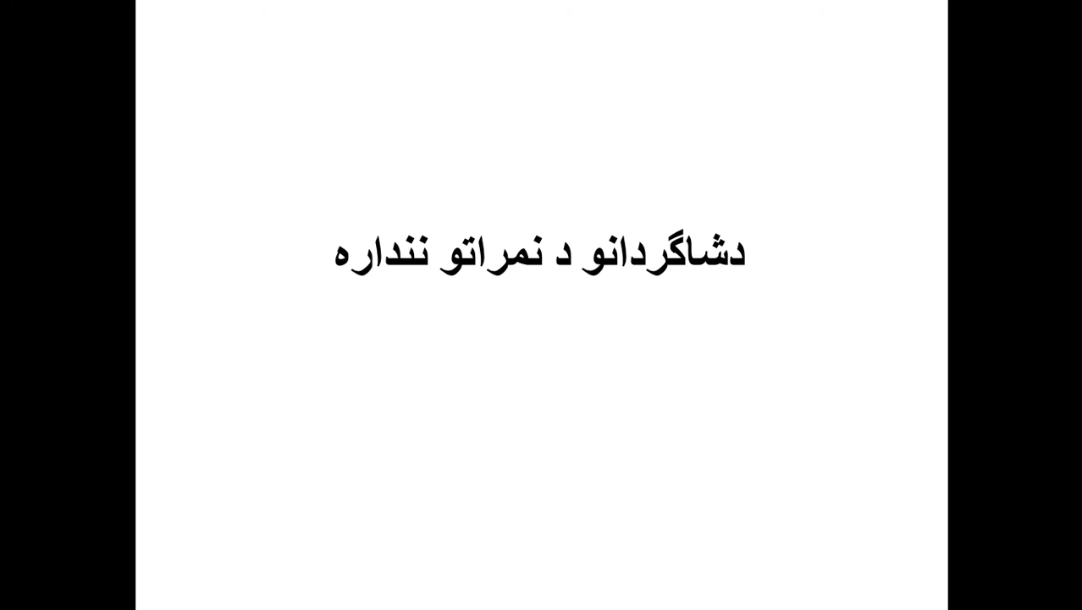
key("Right")
key("Right")
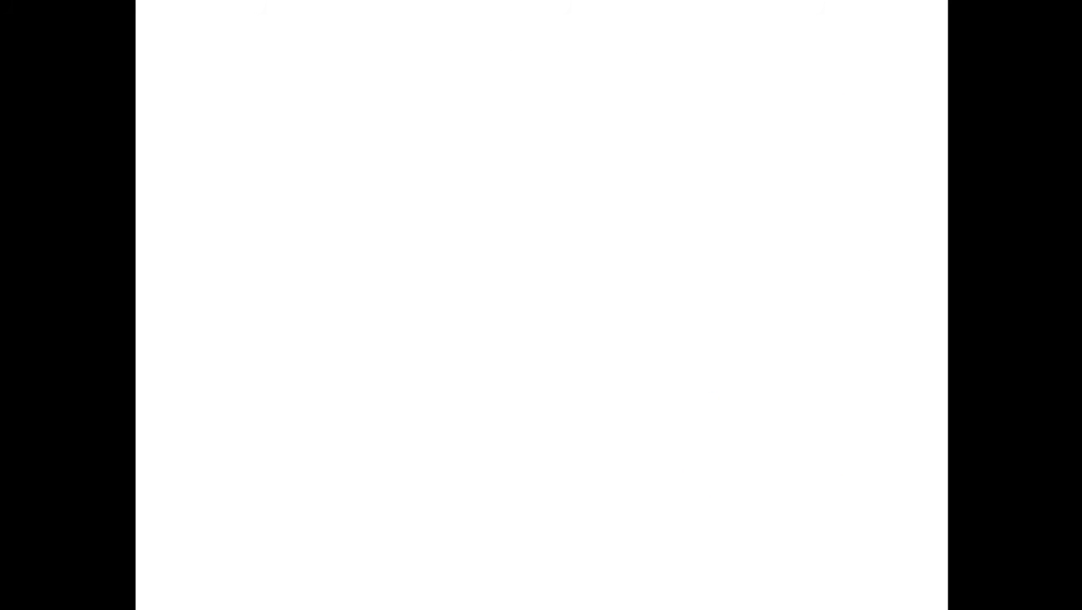
key("Right")
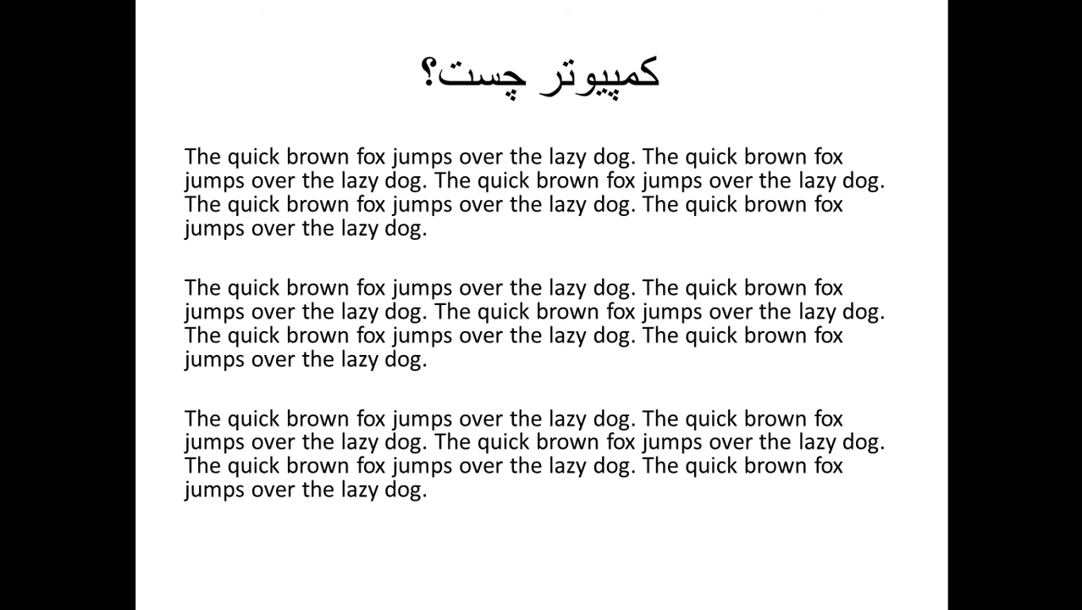
key("Escape")
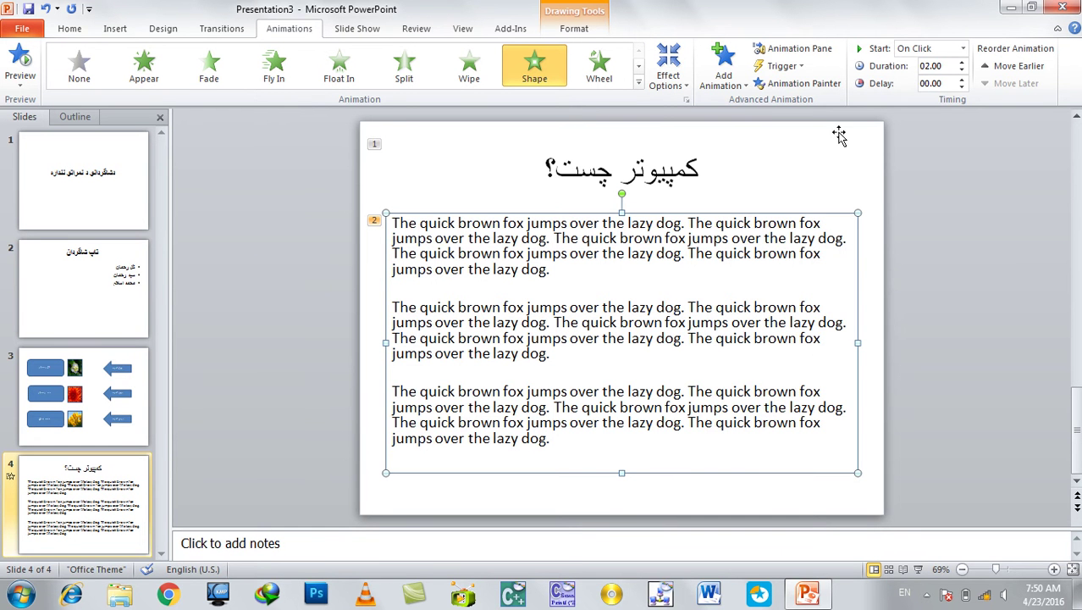
Confirm the title animation starts On Click with a 02.00-second duration
left_click(696, 169)
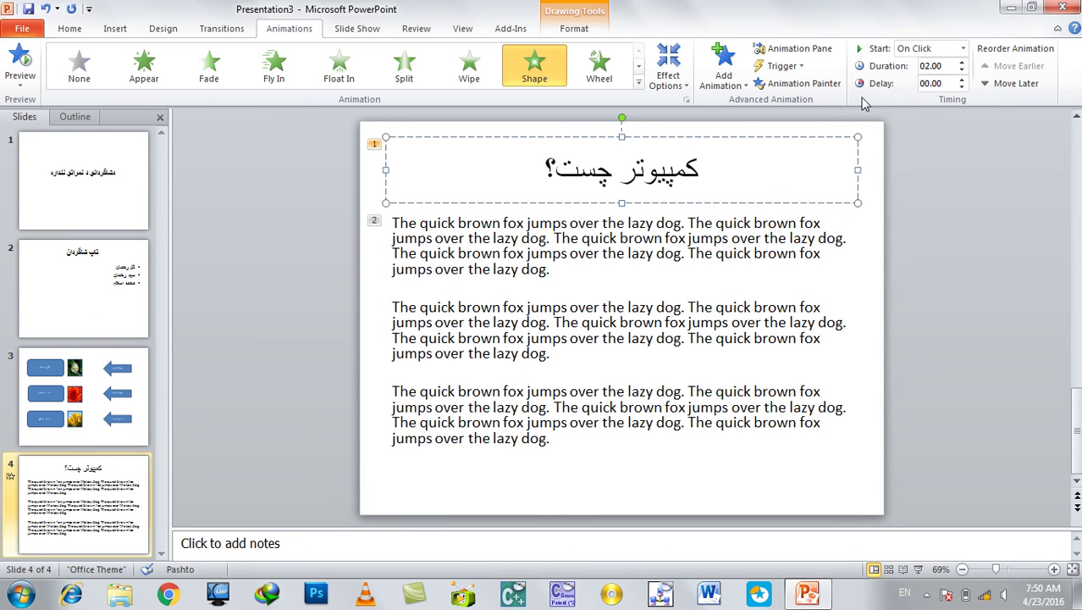
left_click(964, 49)
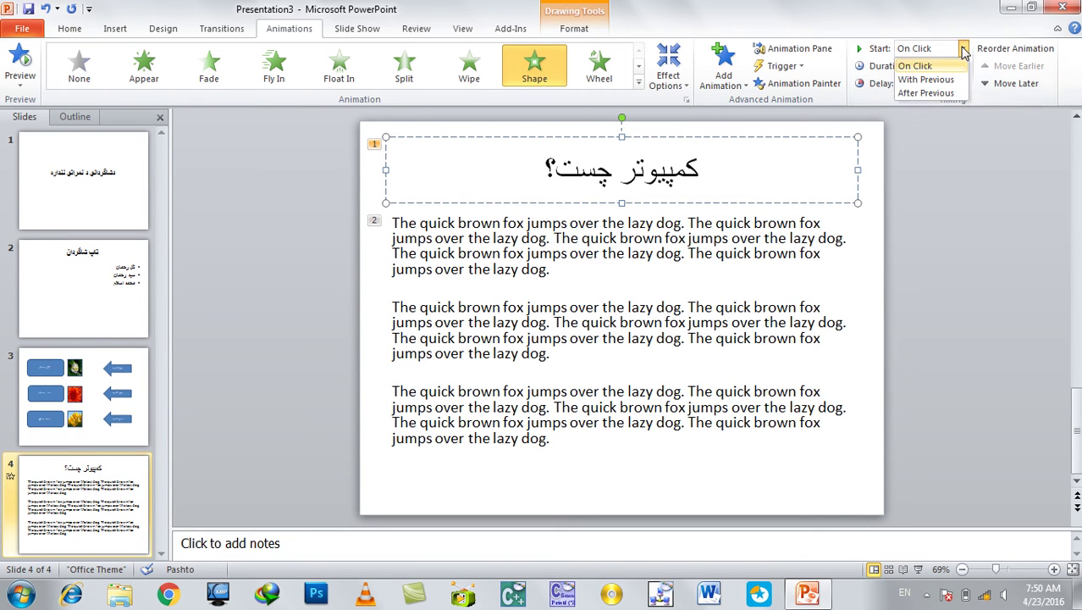
left_click(933, 66)
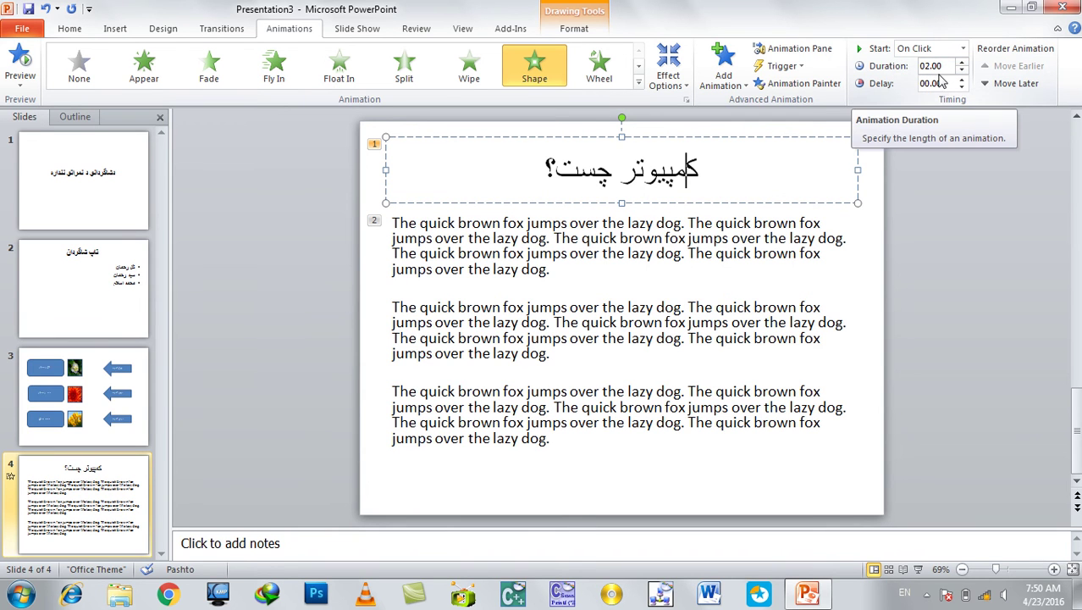
left_click(942, 68)
Raise the body text animation's delay to 00.50 seconds
left_click(754, 253)
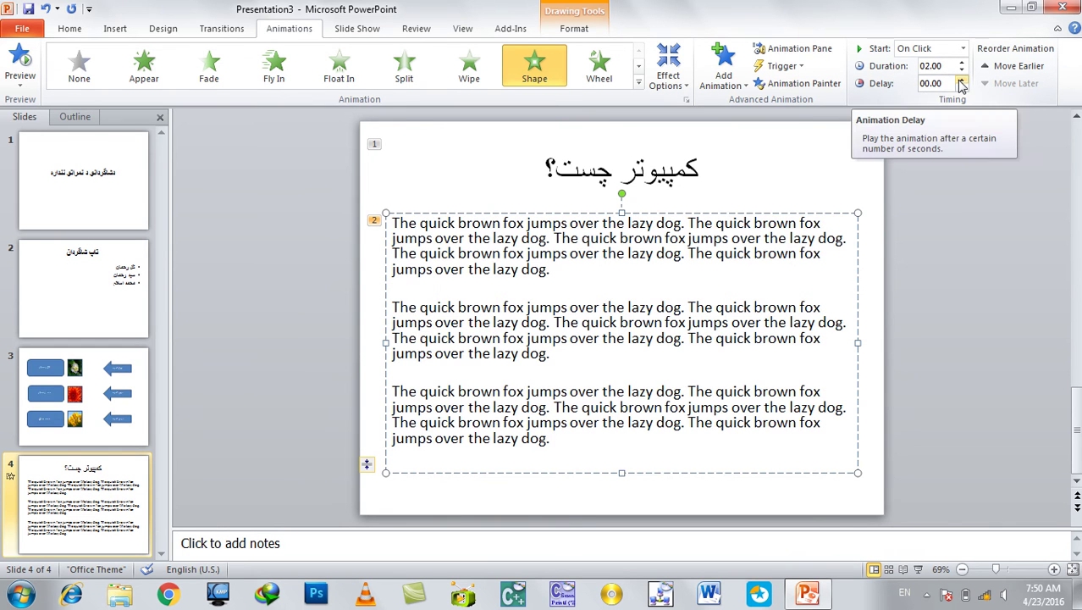
left_click(960, 80)
left_click(960, 80)
left_click(960, 81)
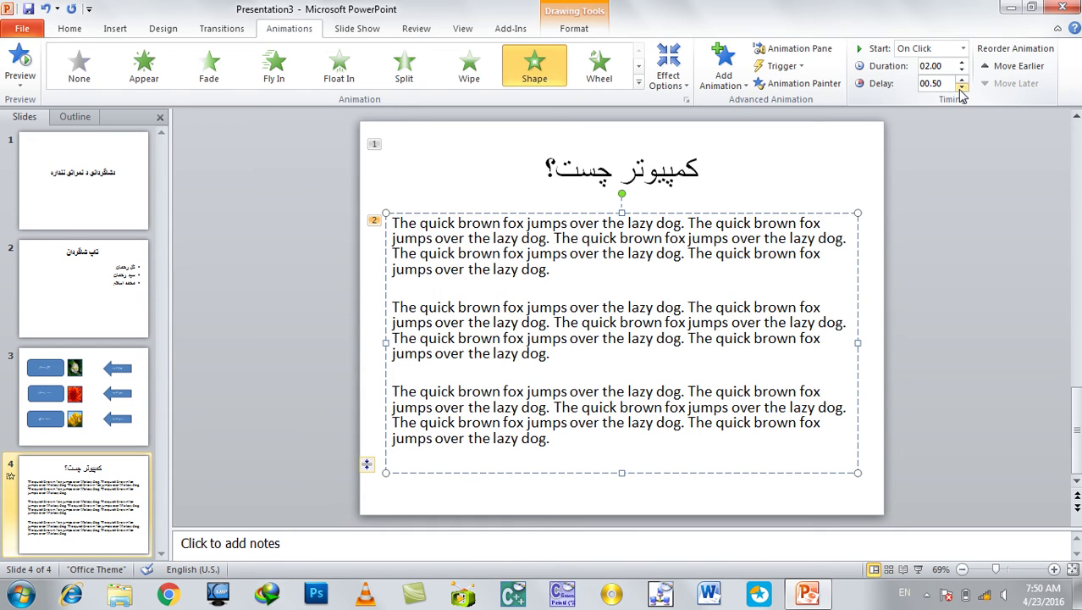
left_click(675, 182)
left_click(733, 253)
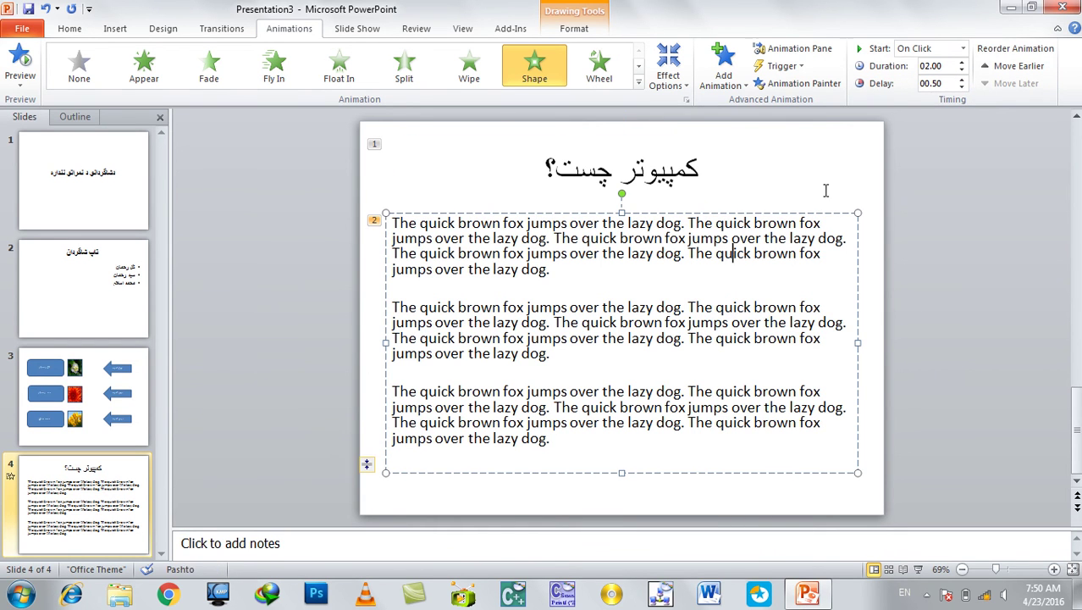
left_click(1014, 74)
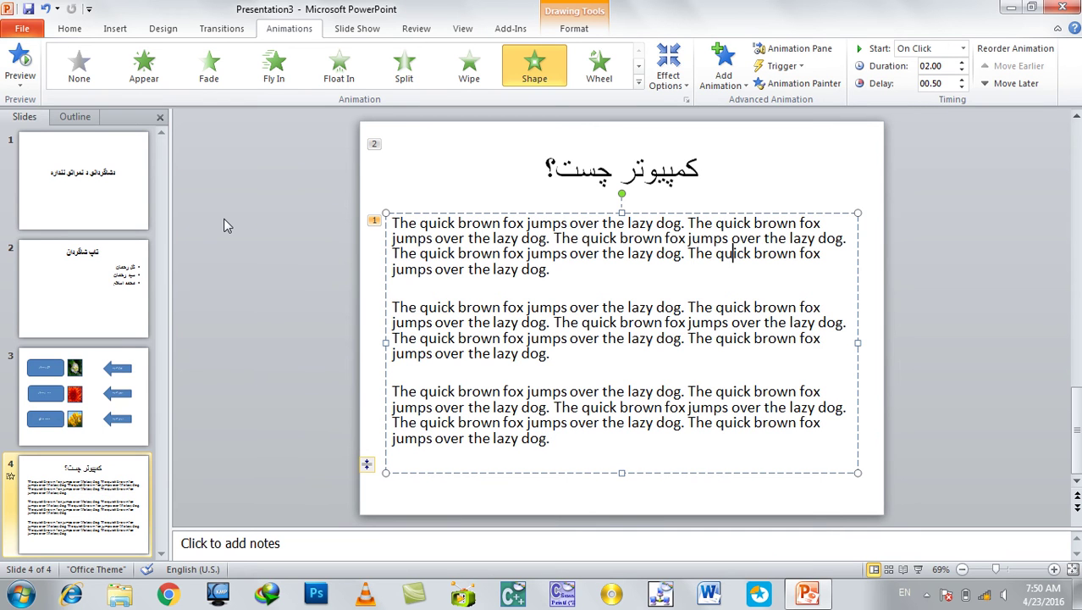
key("F5")
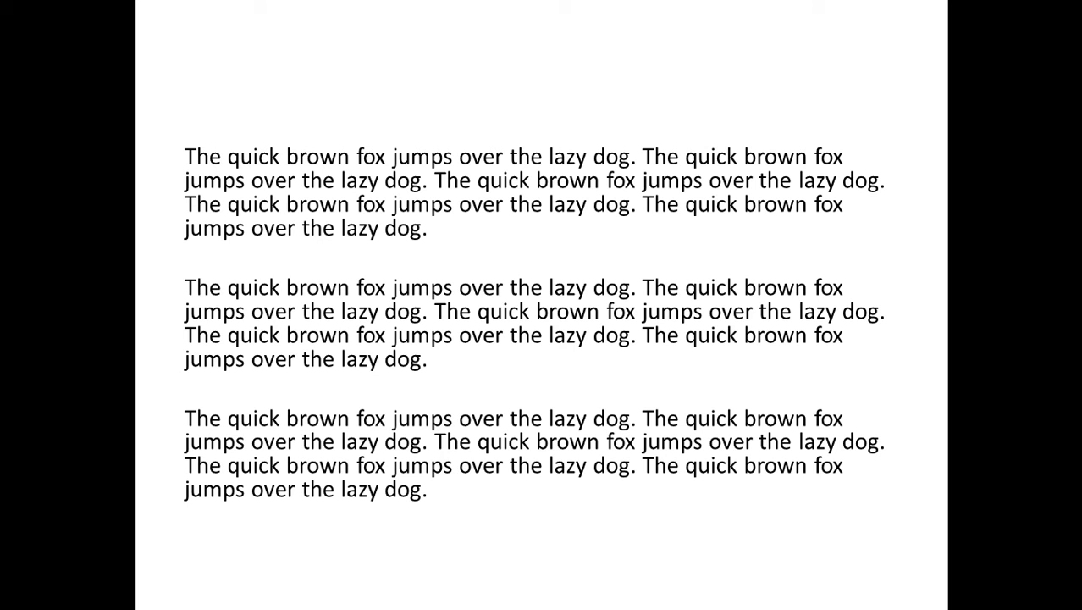
key("Escape")
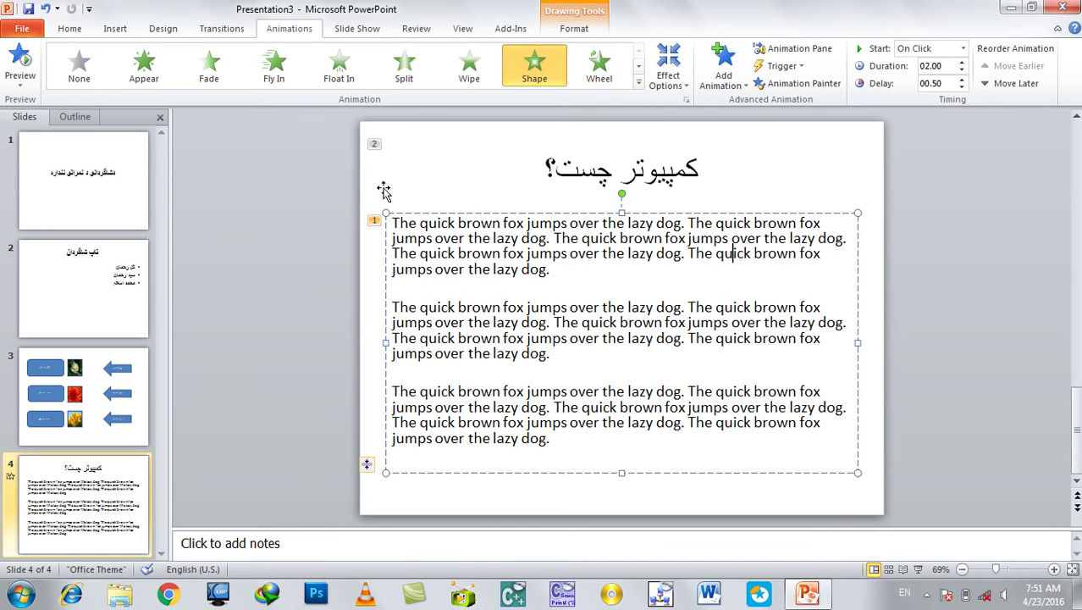
left_click(1016, 83)
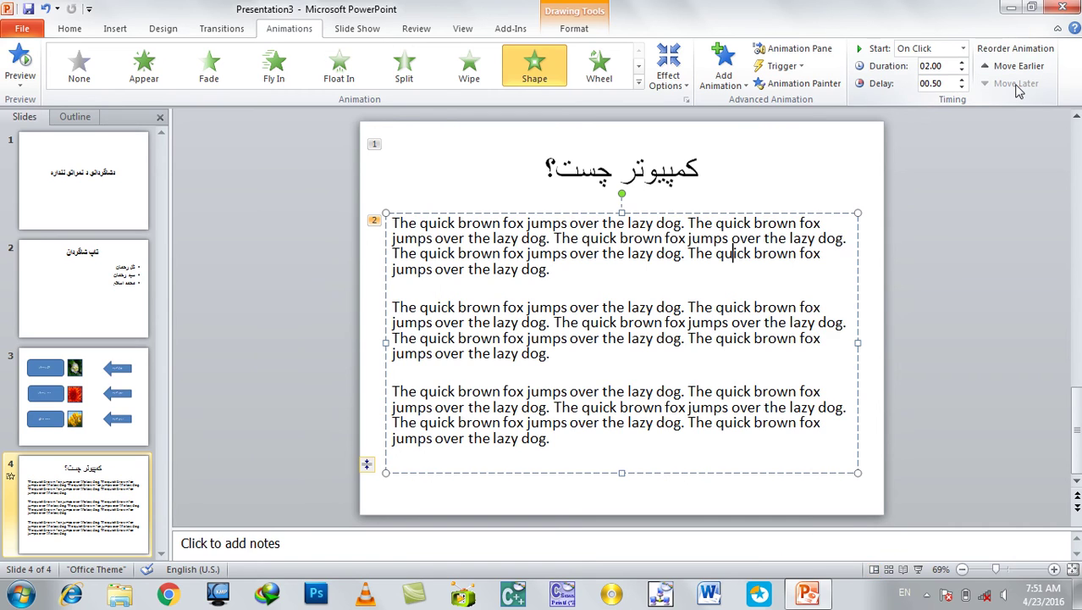
key("shift+F5")
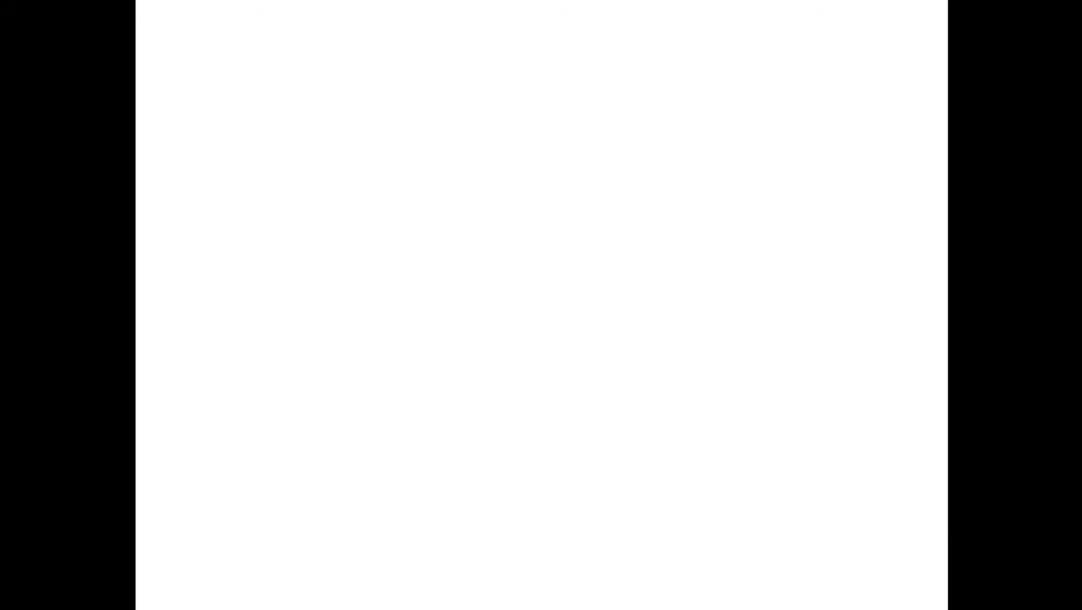
key("space")
key("space")
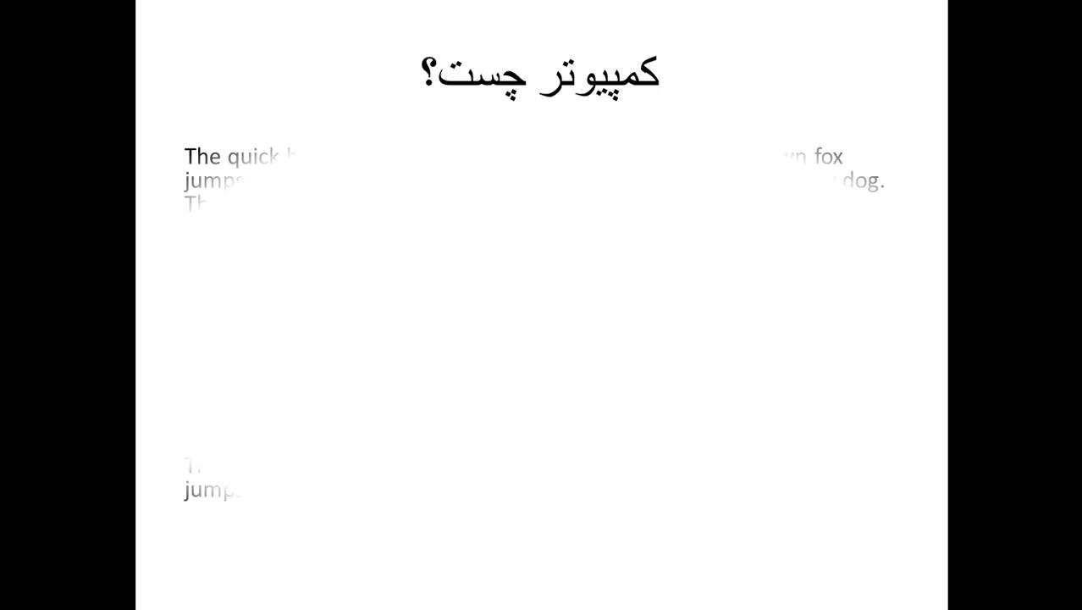
key("Escape")
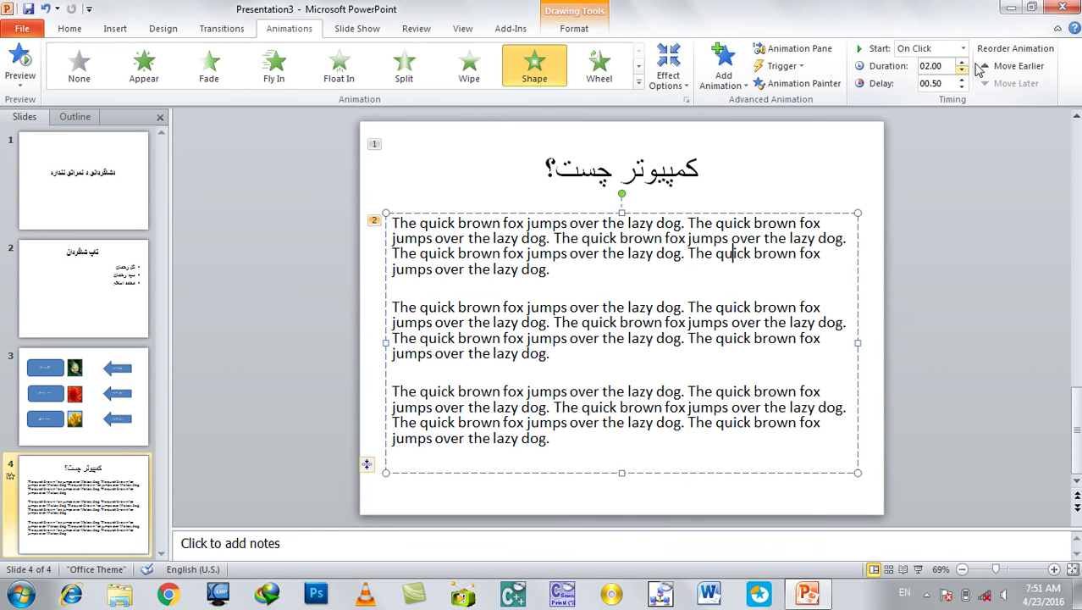